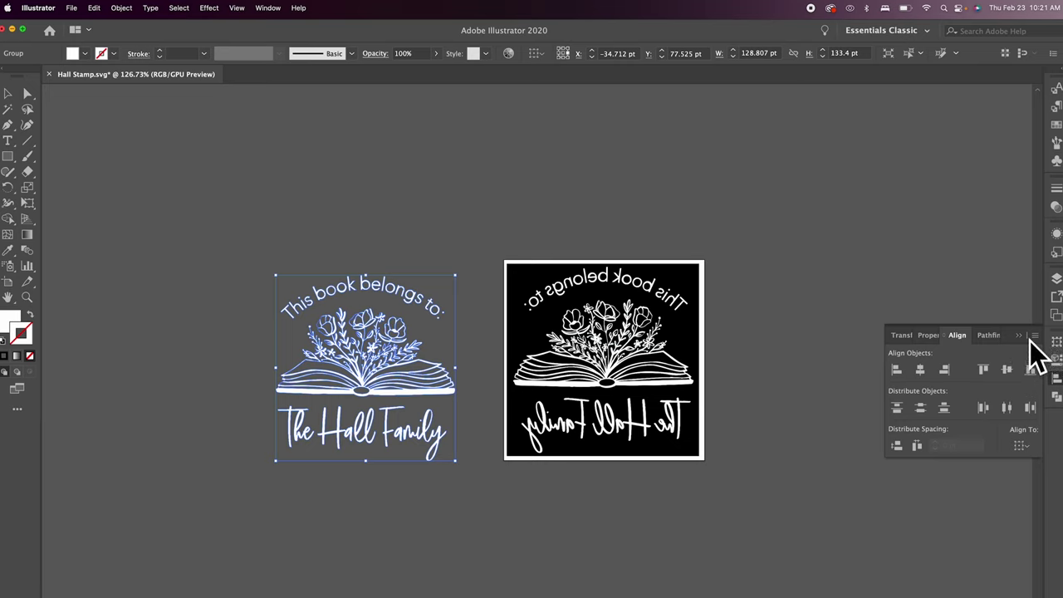
Step: Close the floating Align panel beside the mirrored Hall Stamp artwork
left_click(1055, 376)
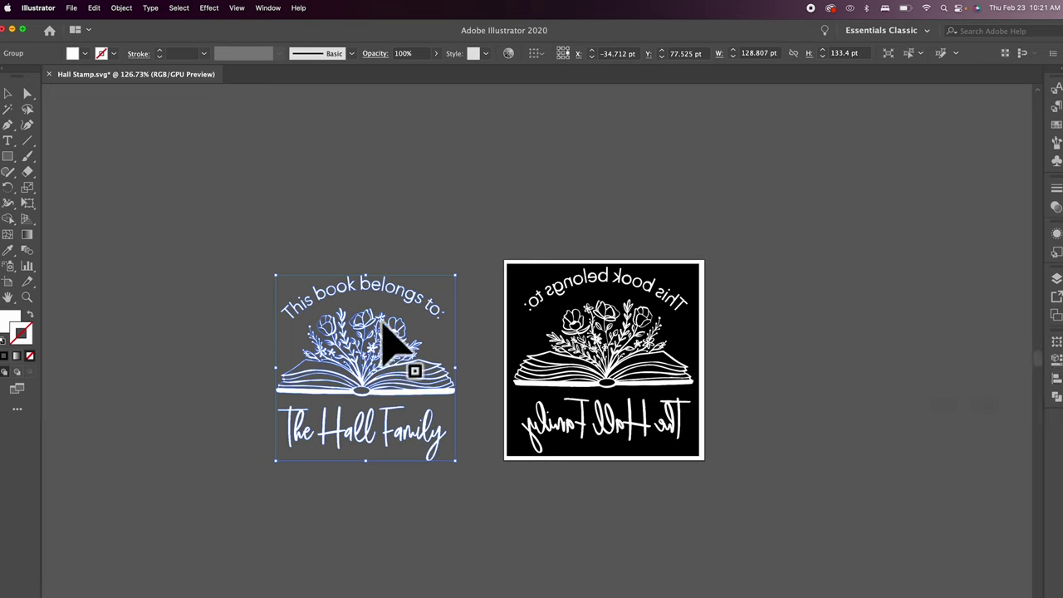
Step: Draw a white 129.754 by 110.628 pt ellipse and move it below the book-stamp artwork
scroll(386, 341, "down", 5)
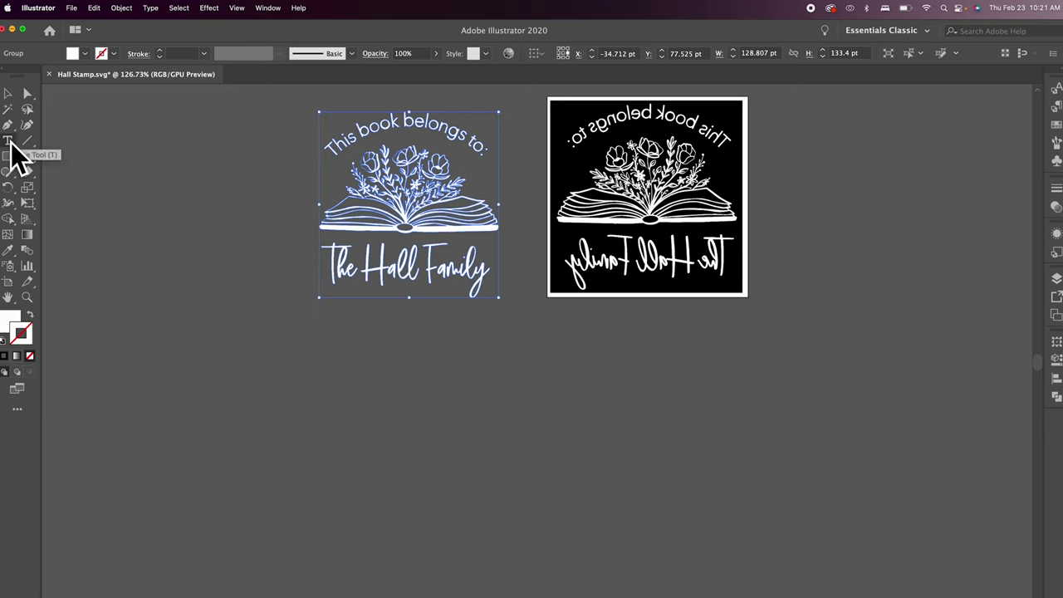
key("super+shift+o")
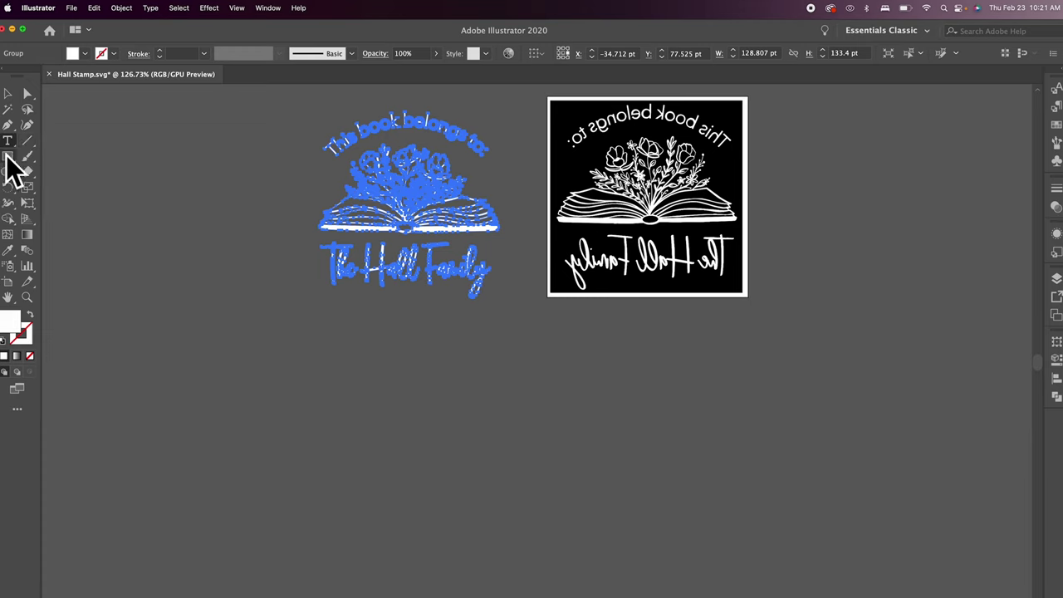
left_click(8, 157)
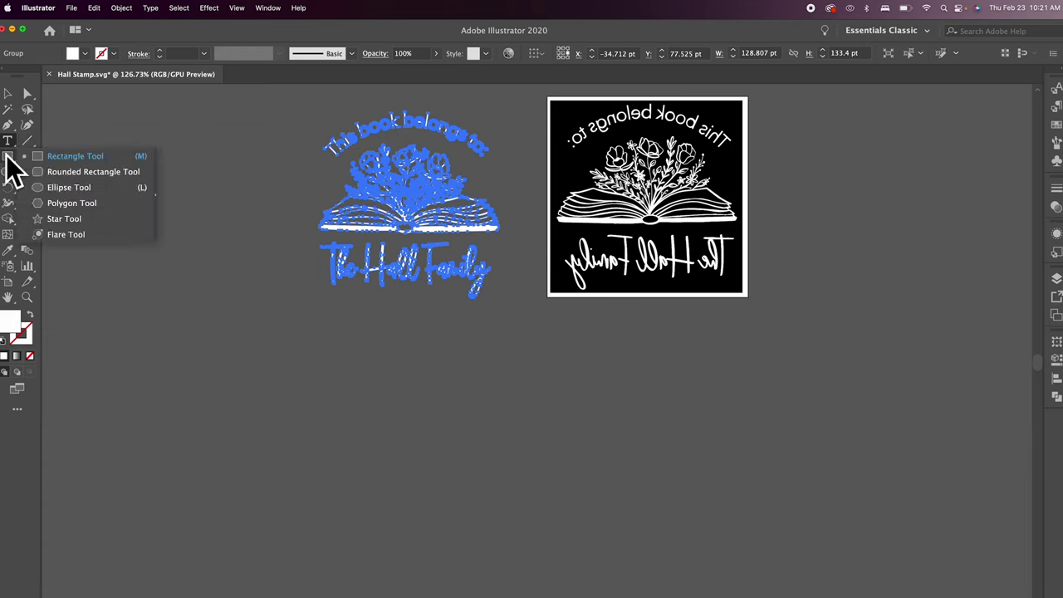
left_click(62, 186)
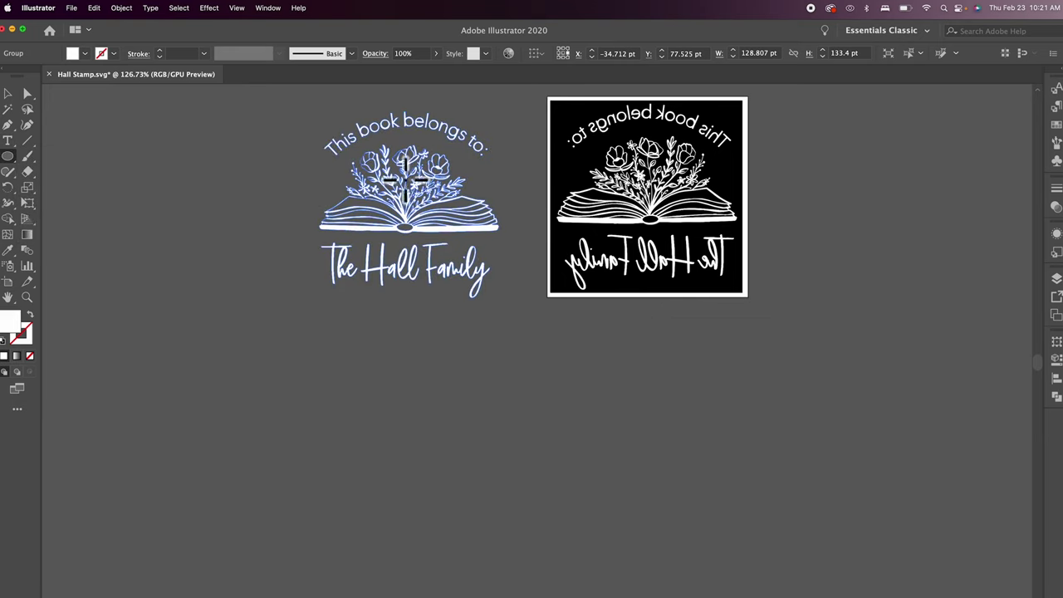
left_click_drag(317, 147, 506, 303)
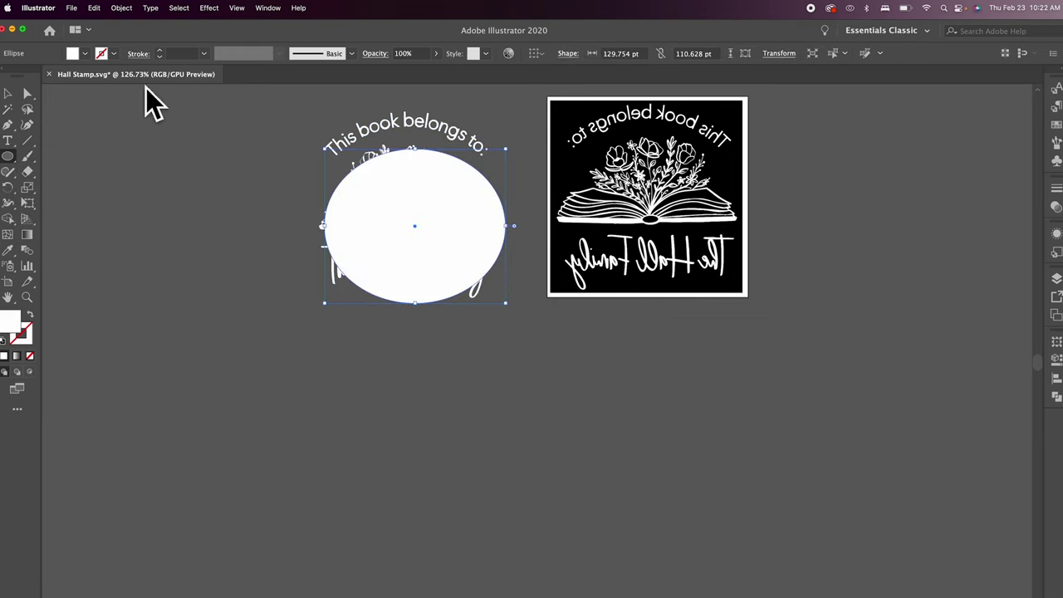
left_click(8, 93)
left_click_drag(405, 211, 400, 407)
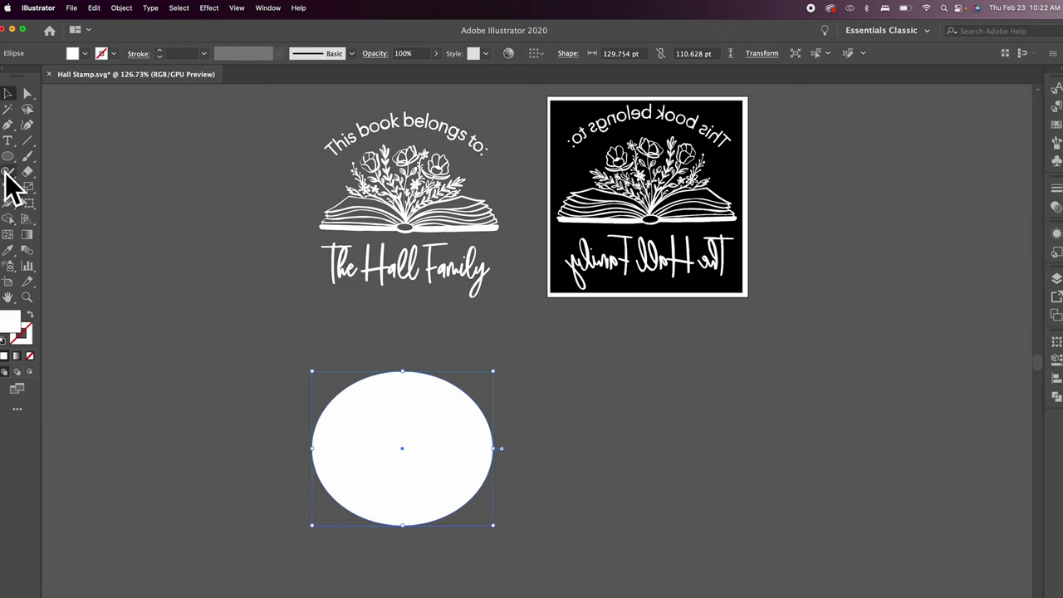
left_click(6, 141)
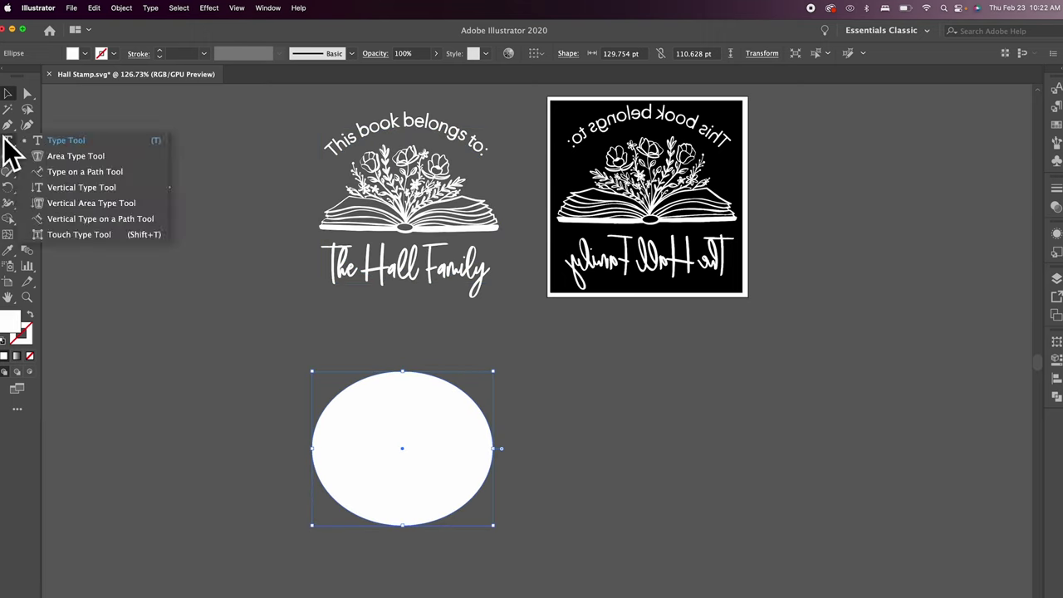
Step: Type 'Please return to:' along the ellipse outline and centre-align it on the path
left_click(56, 176)
scroll(786, 187, "up", 5)
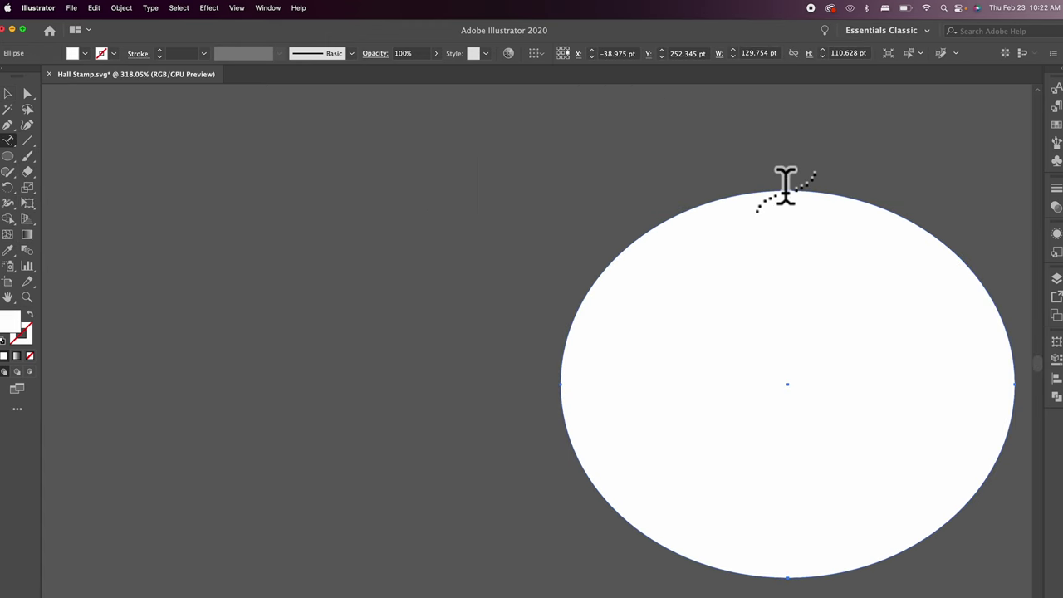
left_click(786, 193)
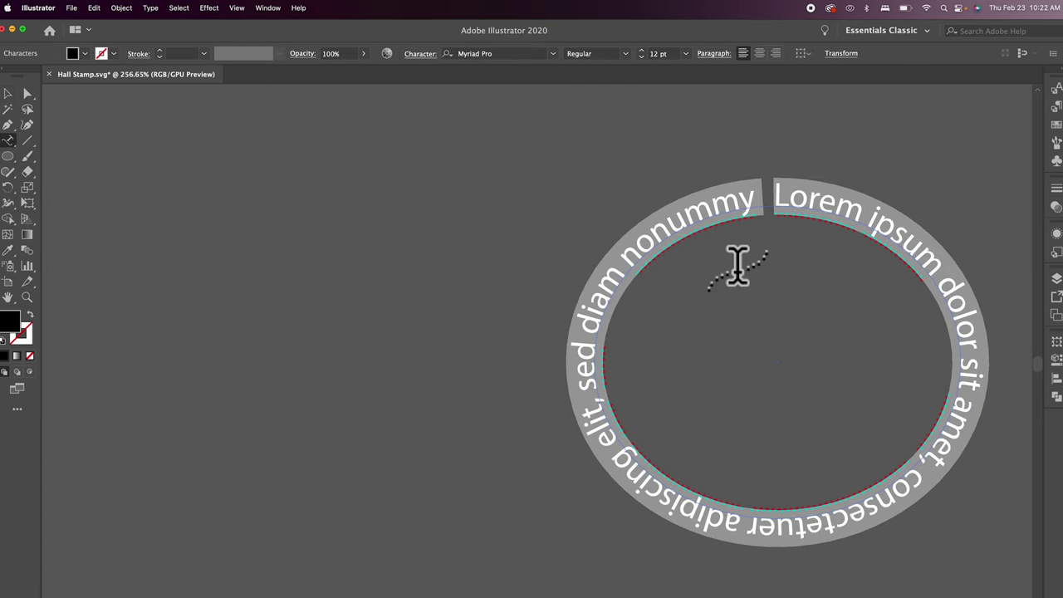
scroll(739, 266, "right", 5)
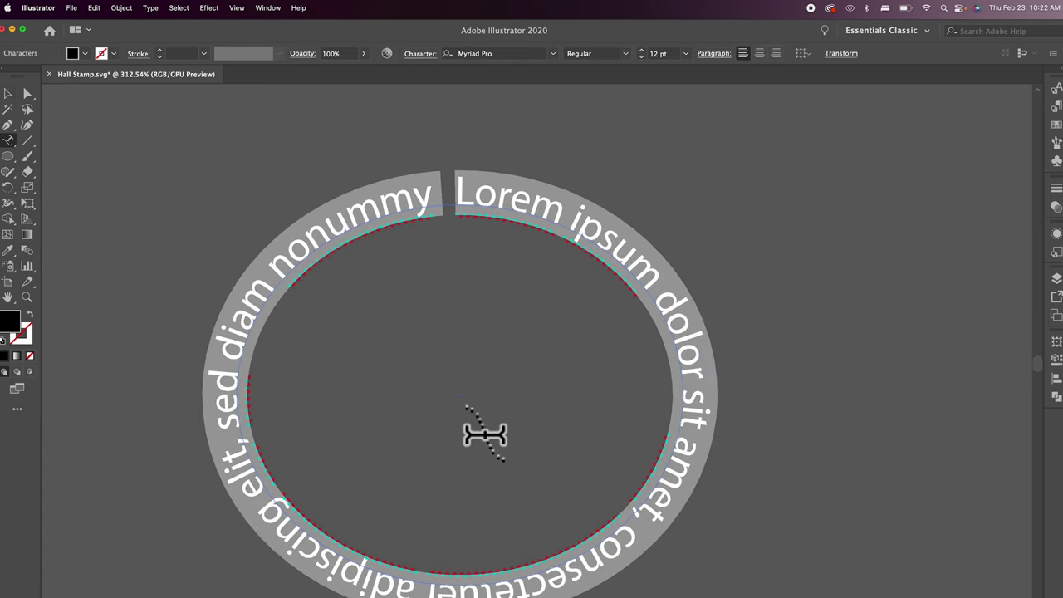
type("Please re")
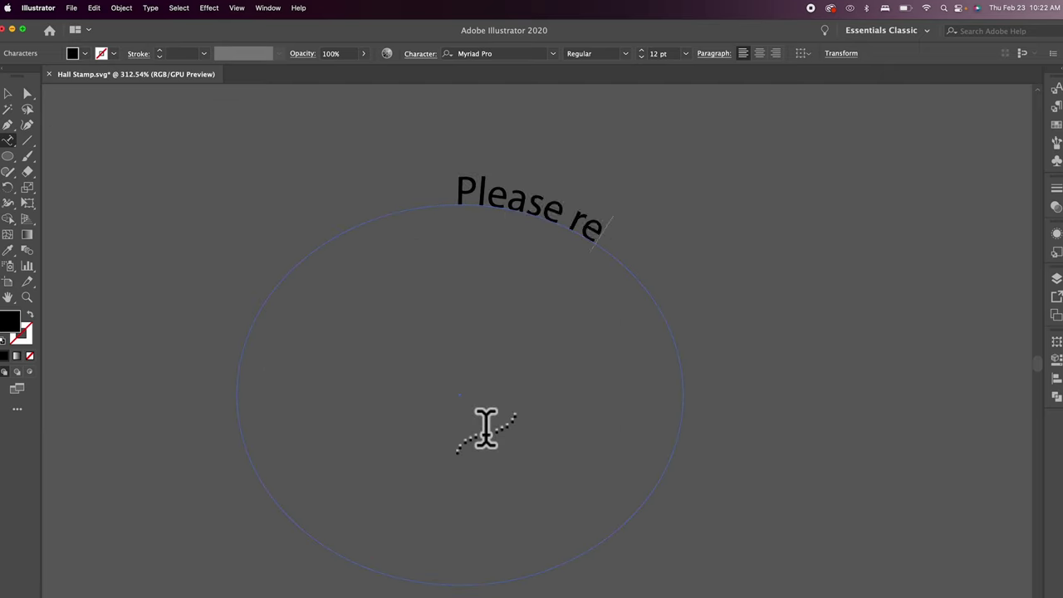
type("turn to:")
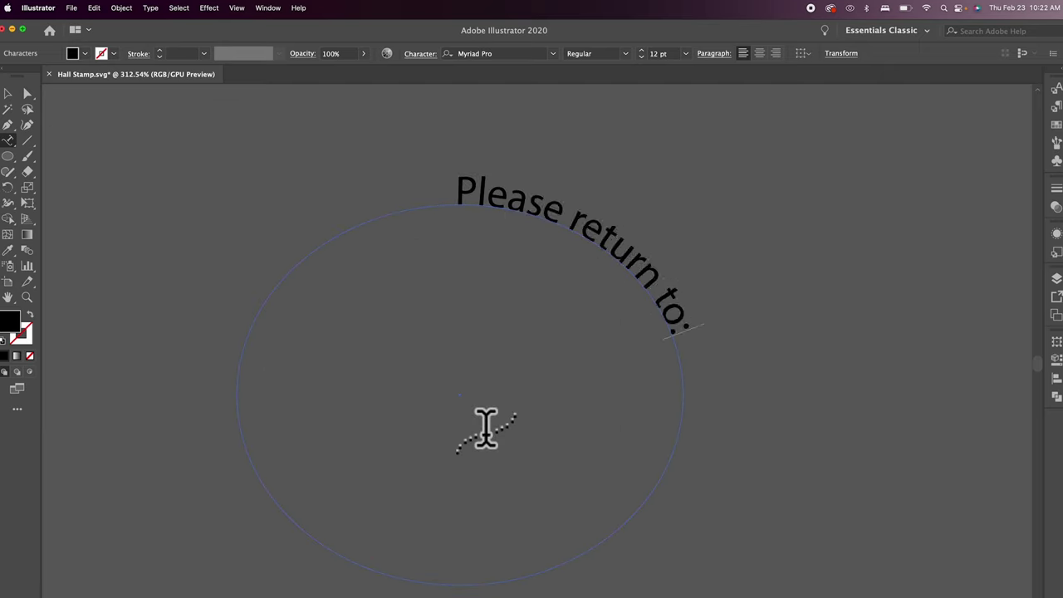
left_click(760, 54)
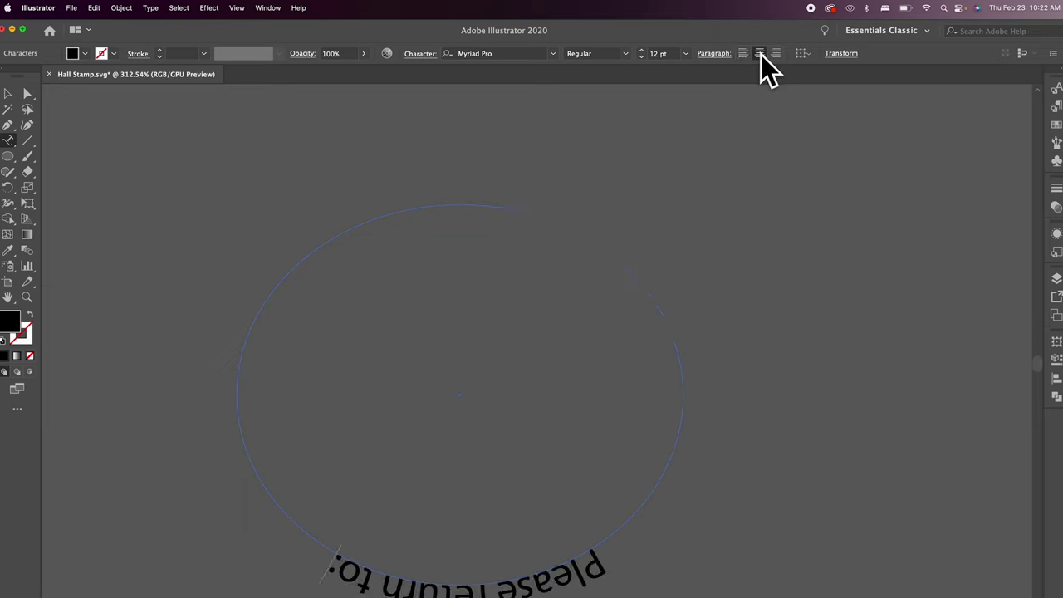
Step: Slide the curved text around the ellipse so it sits centred over the top arc
left_click(6, 141)
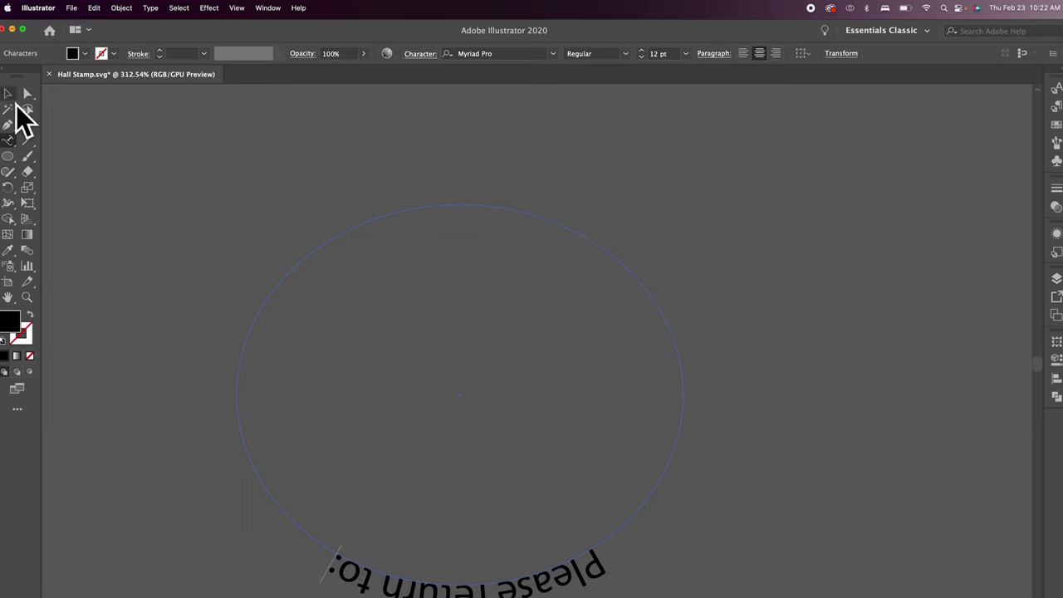
left_click(8, 94)
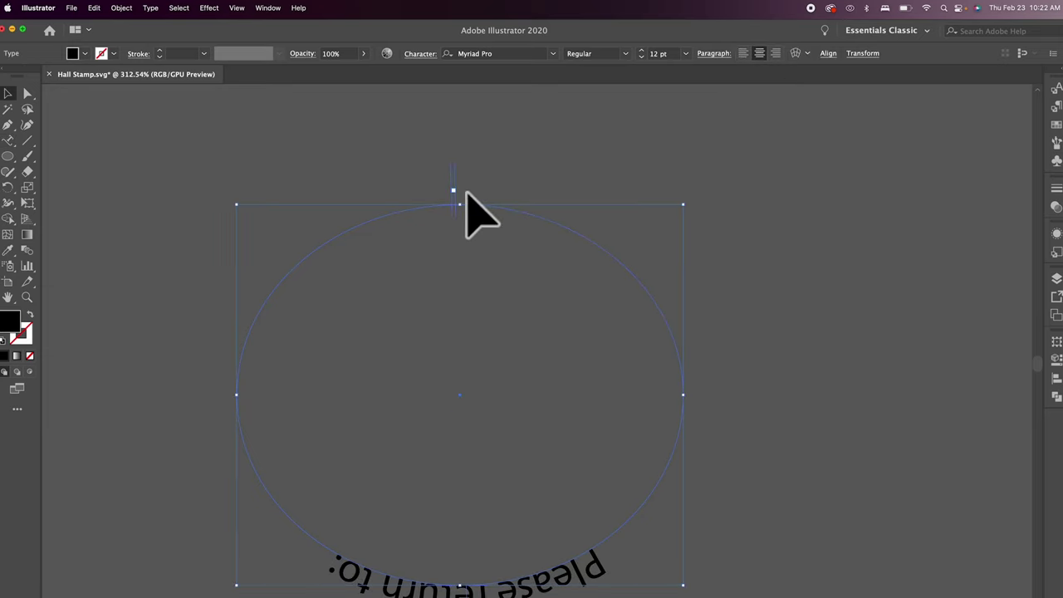
left_click_drag(452, 192, 210, 397)
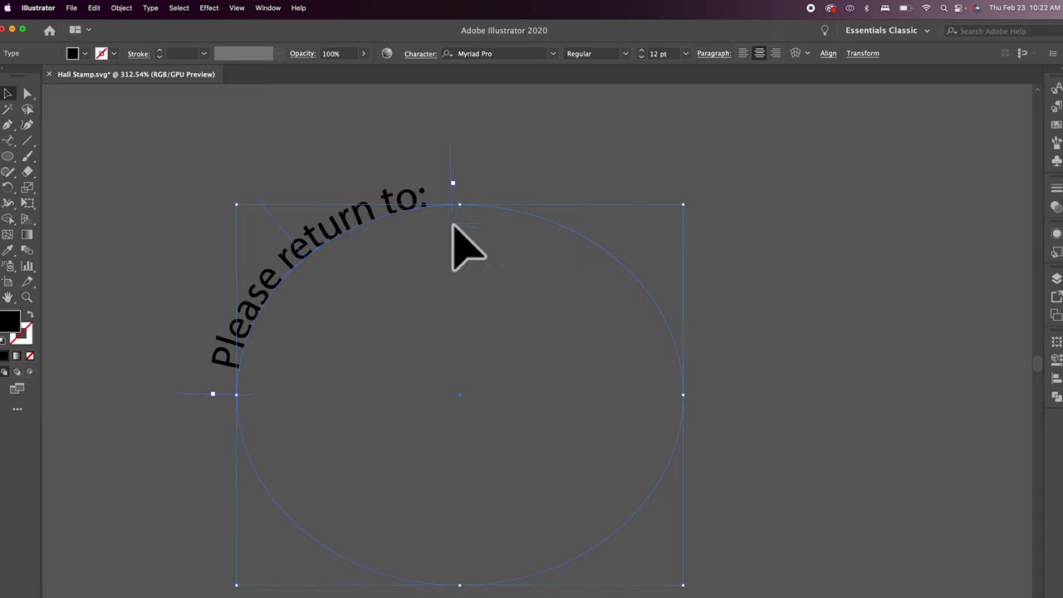
left_click_drag(451, 202, 718, 397)
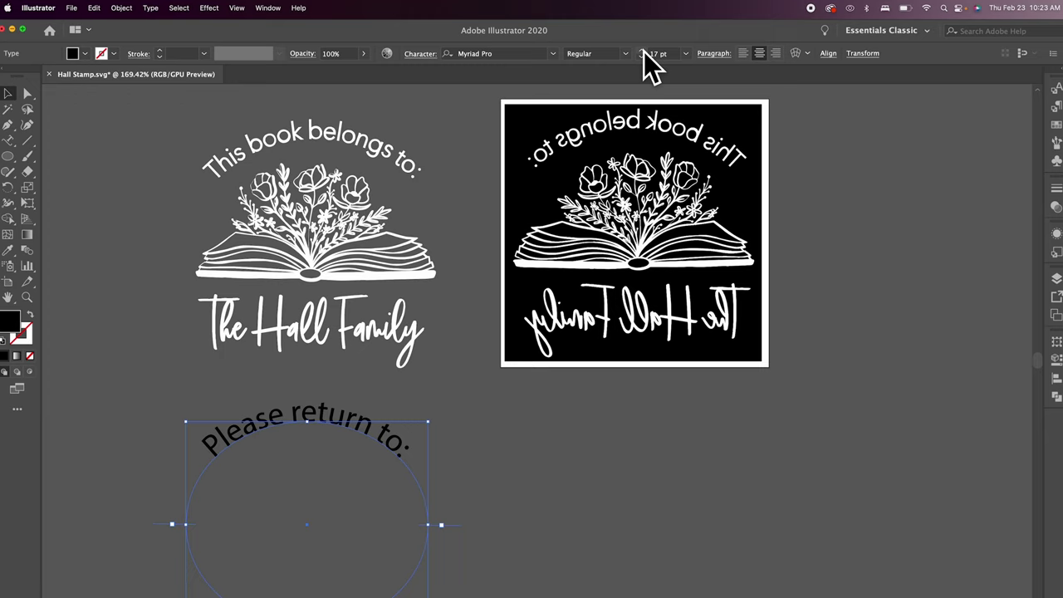
Step: Make the curved text 19 pt with a 0.25 pt black stroke and reposition it beneath the artwork
left_click(642, 49)
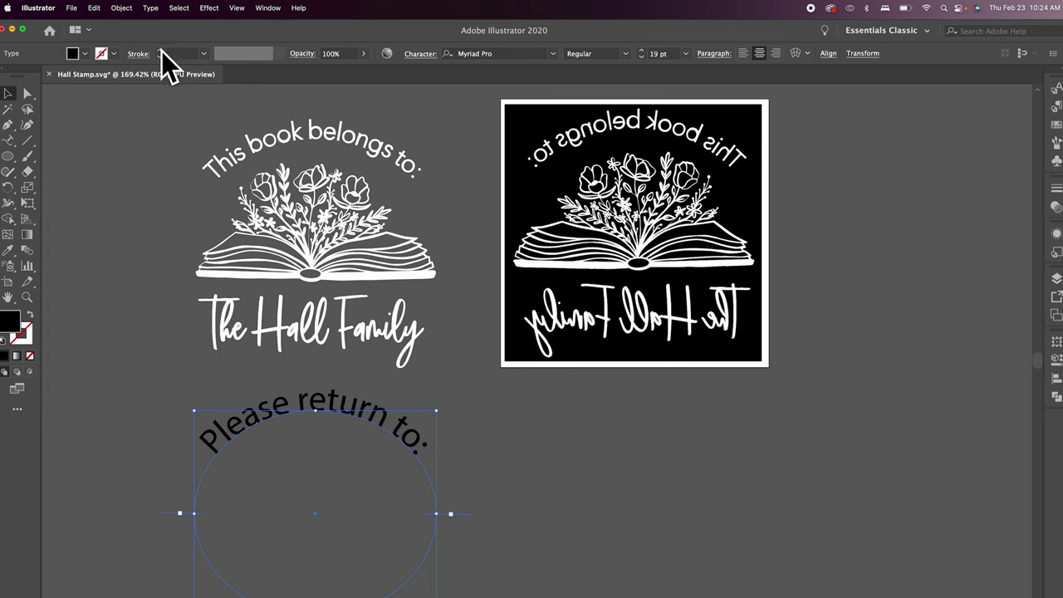
left_click(161, 50)
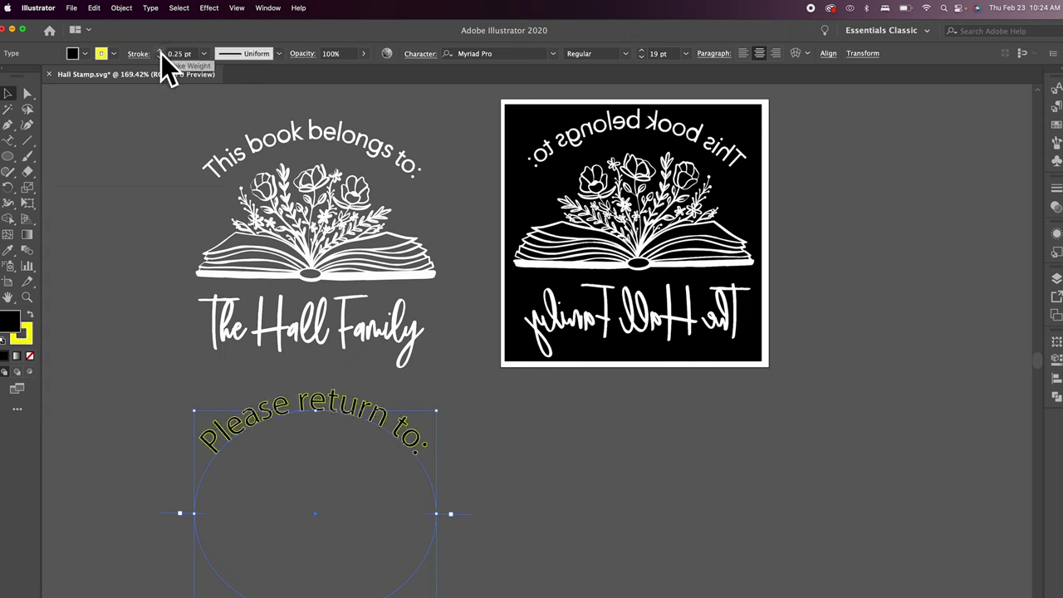
left_click(115, 51)
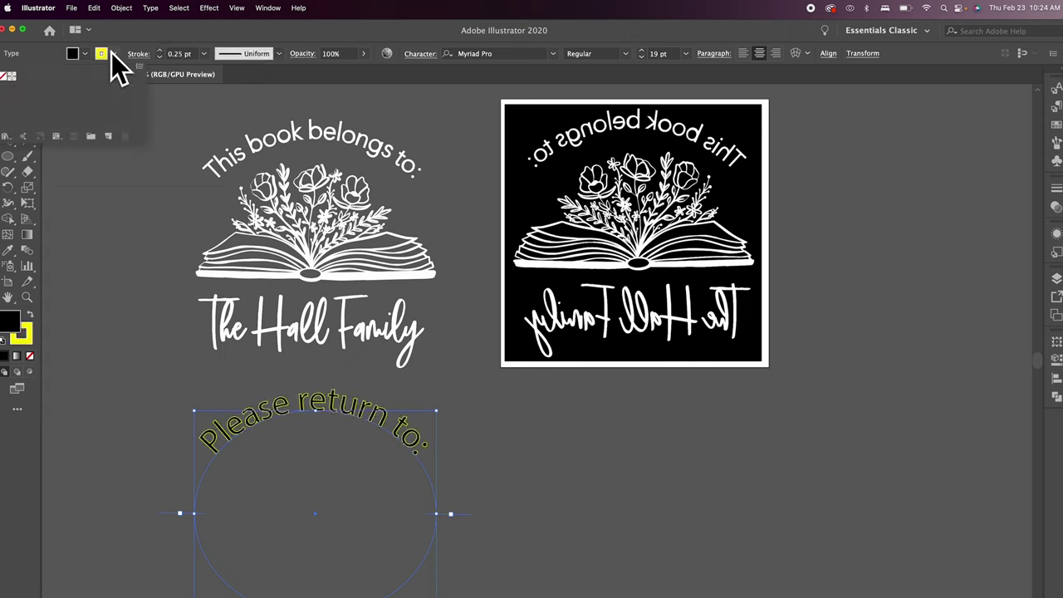
double_click(23, 335)
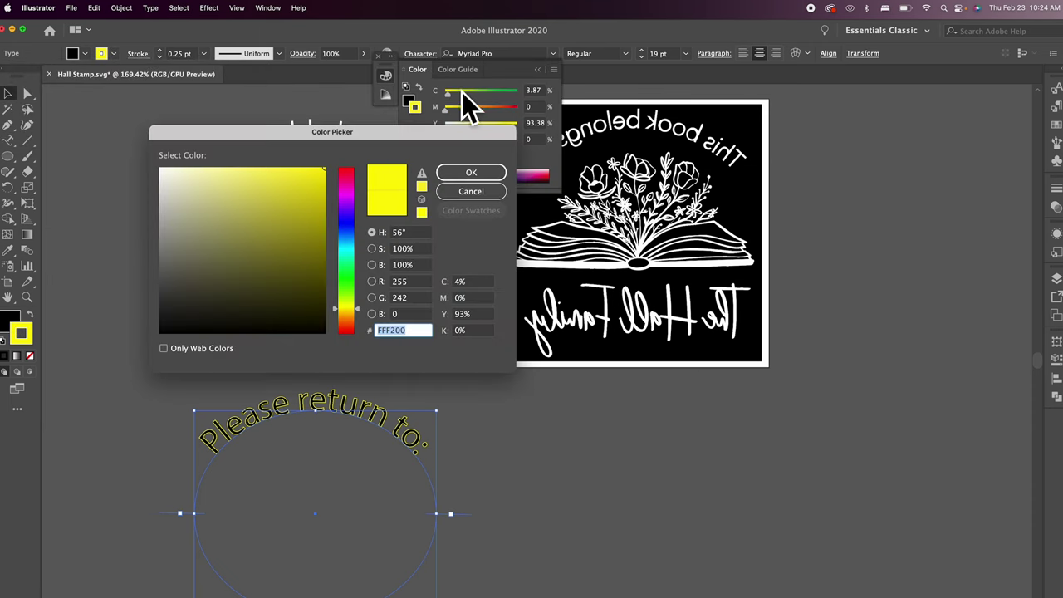
left_click_drag(190, 308, 150, 347)
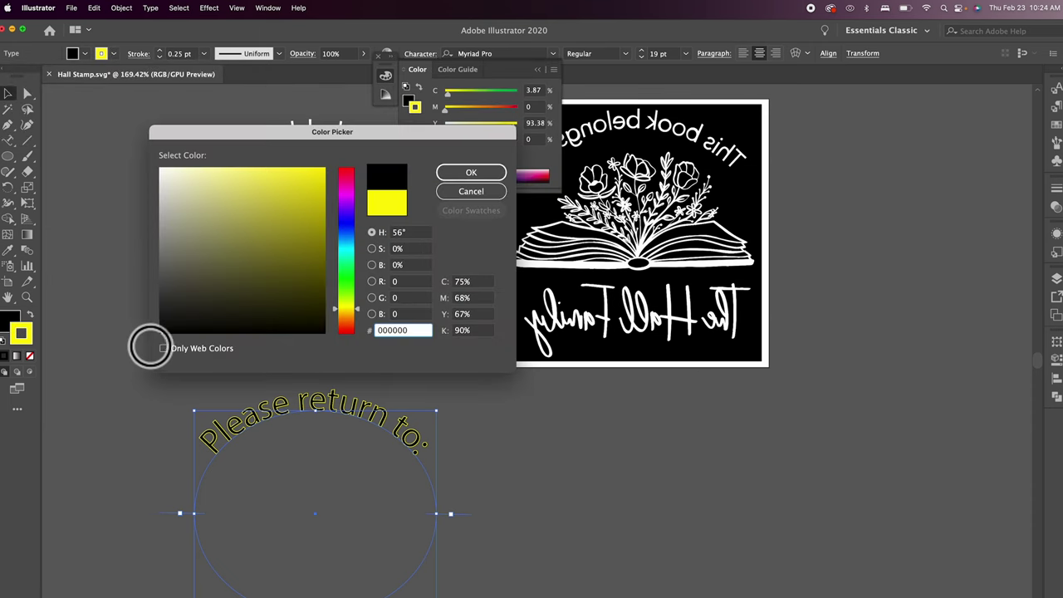
left_click(475, 173)
left_click(486, 438)
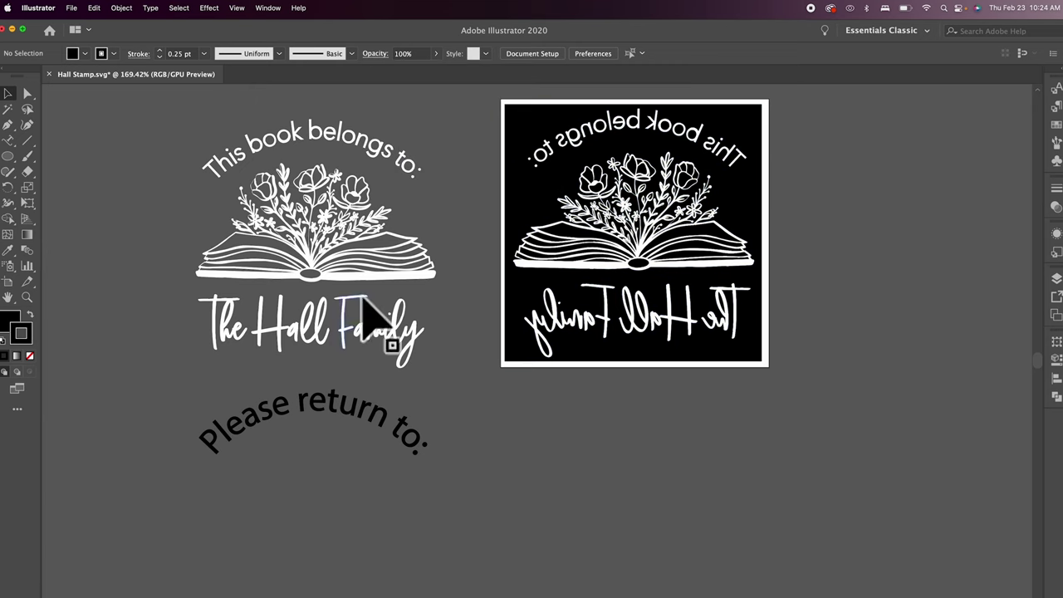
left_click_drag(352, 408, 359, 441)
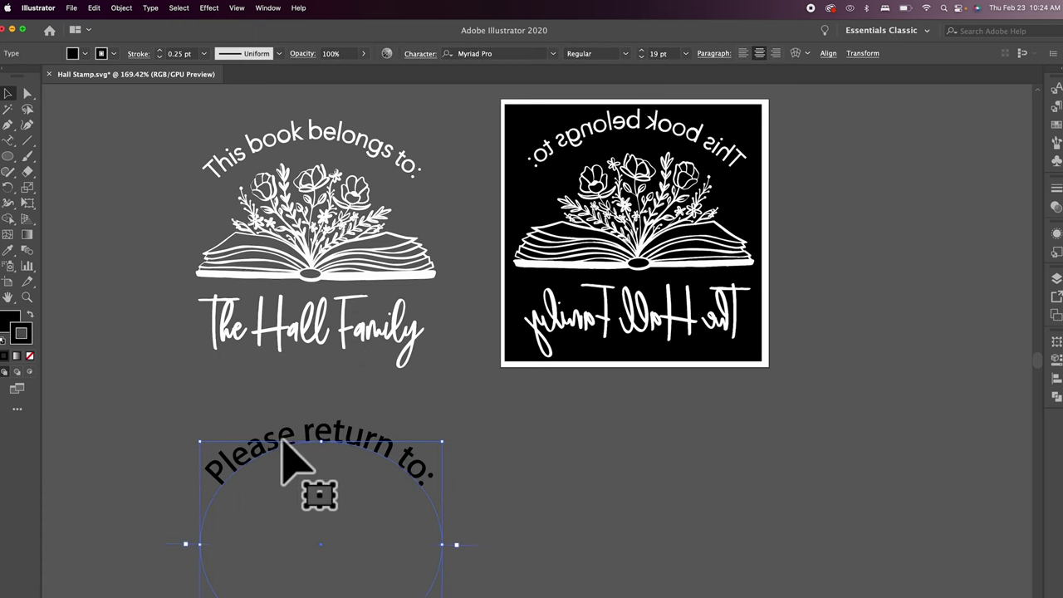
Step: Convert the curved 'Please return to:' text into outlines
scroll(304, 466, "down", 3)
scroll(303, 465, "down", 2)
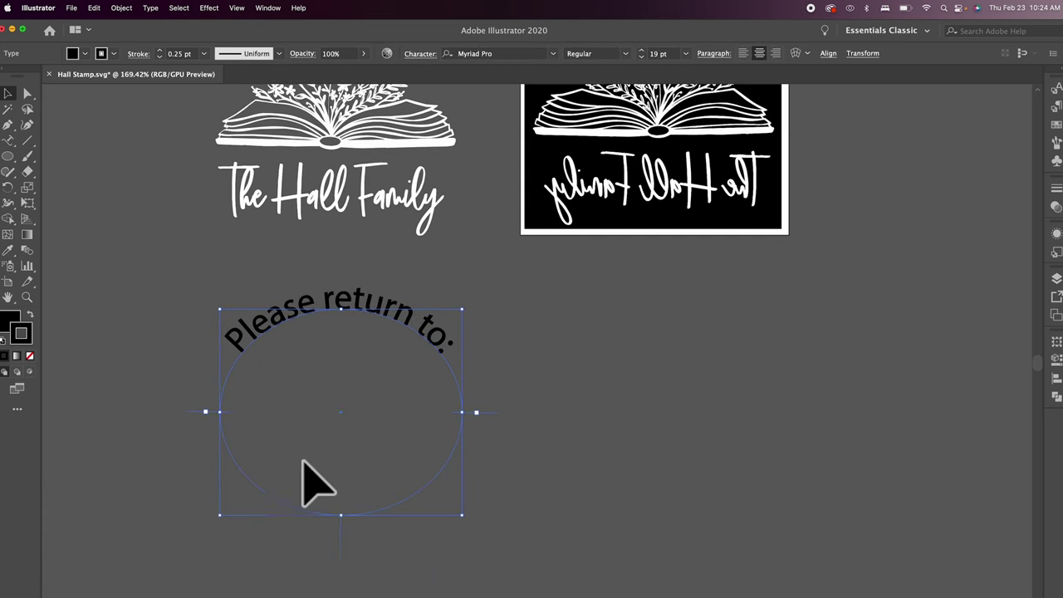
right_click(303, 314)
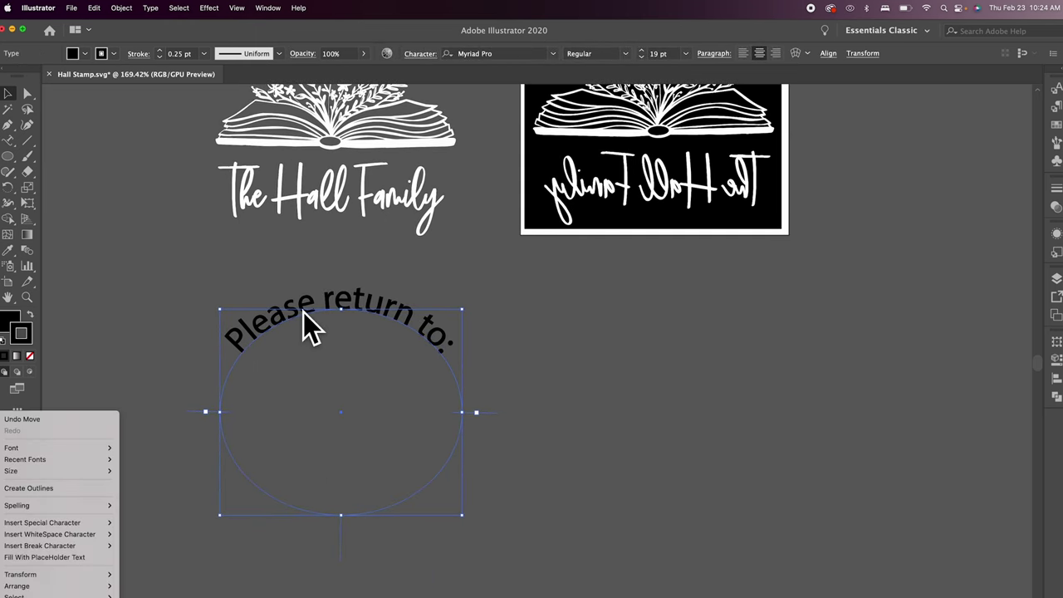
left_click(68, 492)
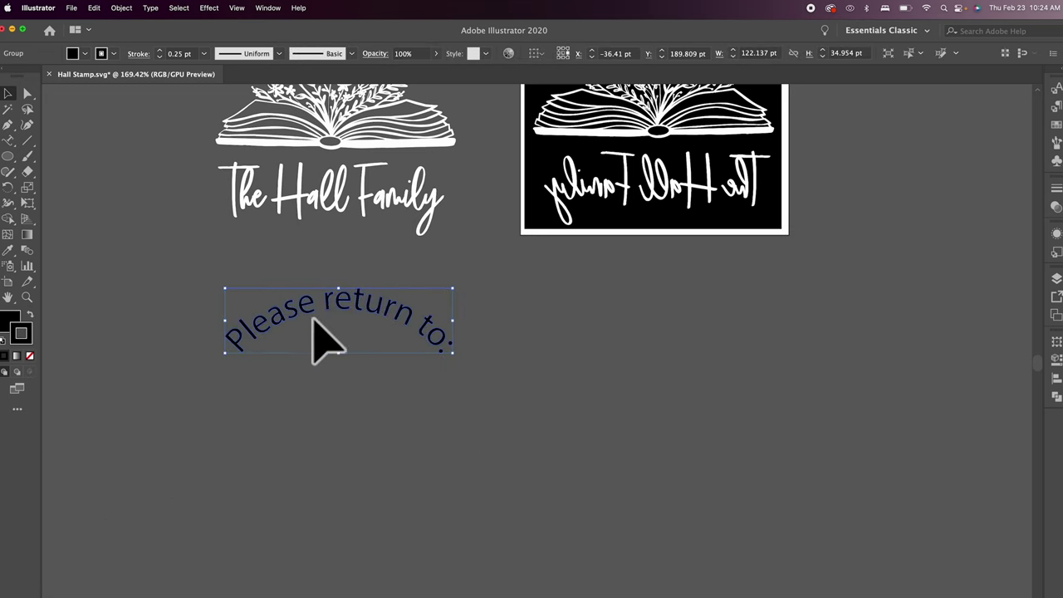
scroll(316, 314, "up", 3)
scroll(336, 328, "up", 3)
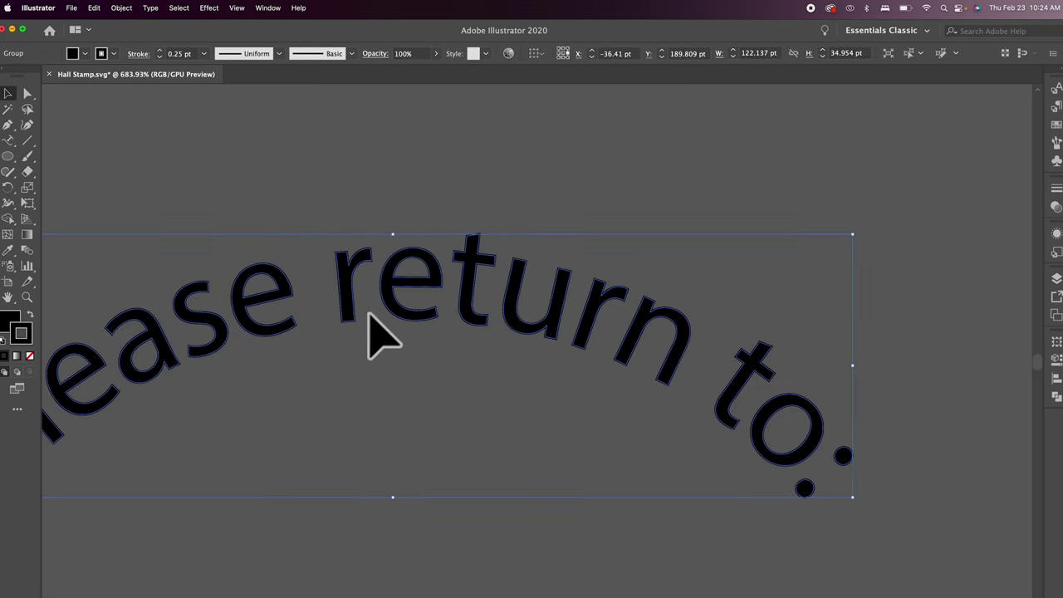
scroll(473, 284, "down", 3)
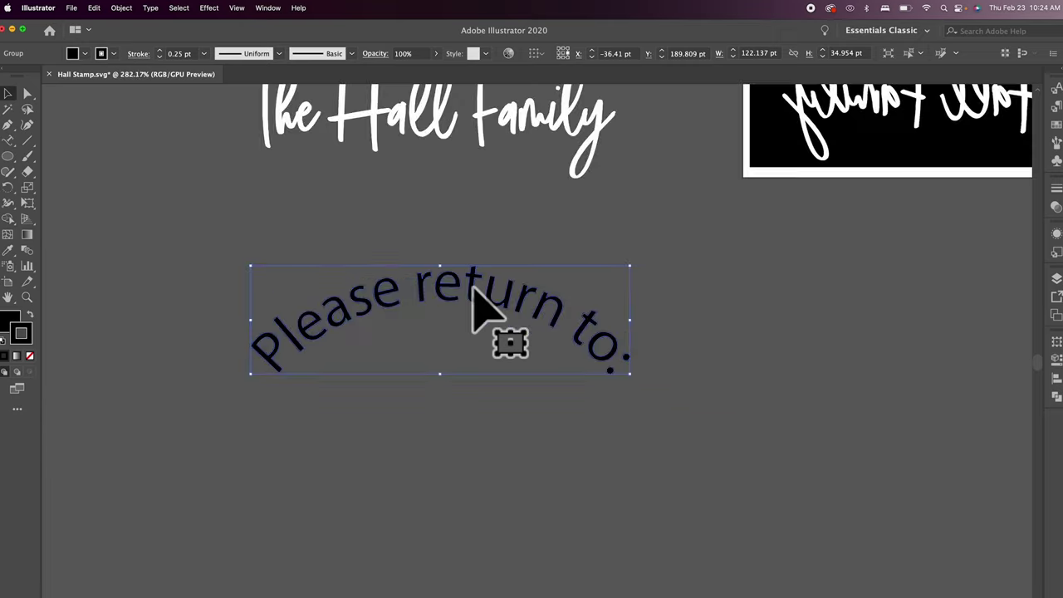
Step: Outline the text's stroke and unite its letters into one shape with Pathfinder
left_click(121, 8)
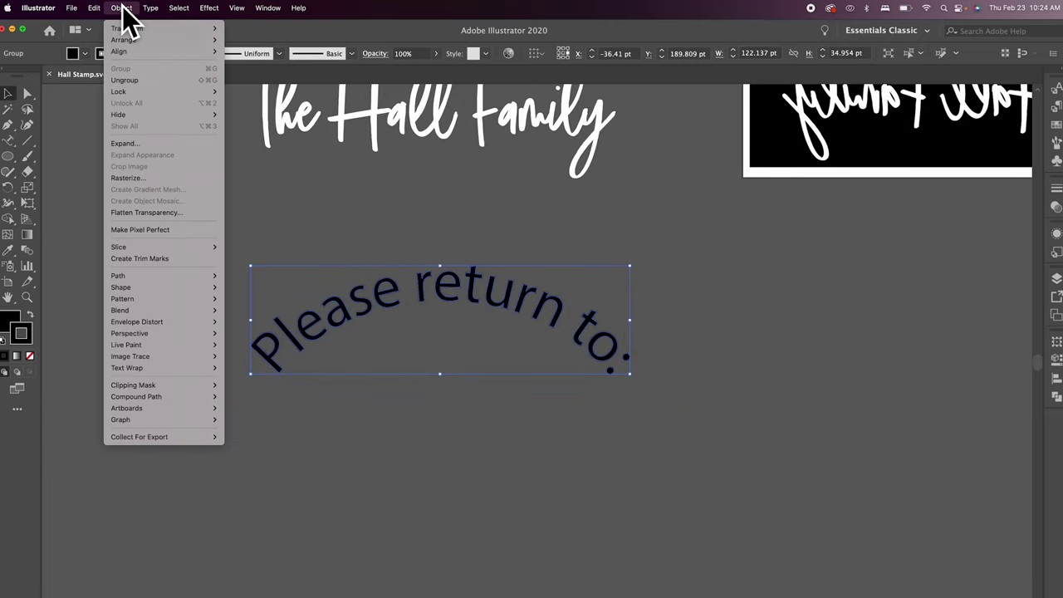
mouse_move(166, 274)
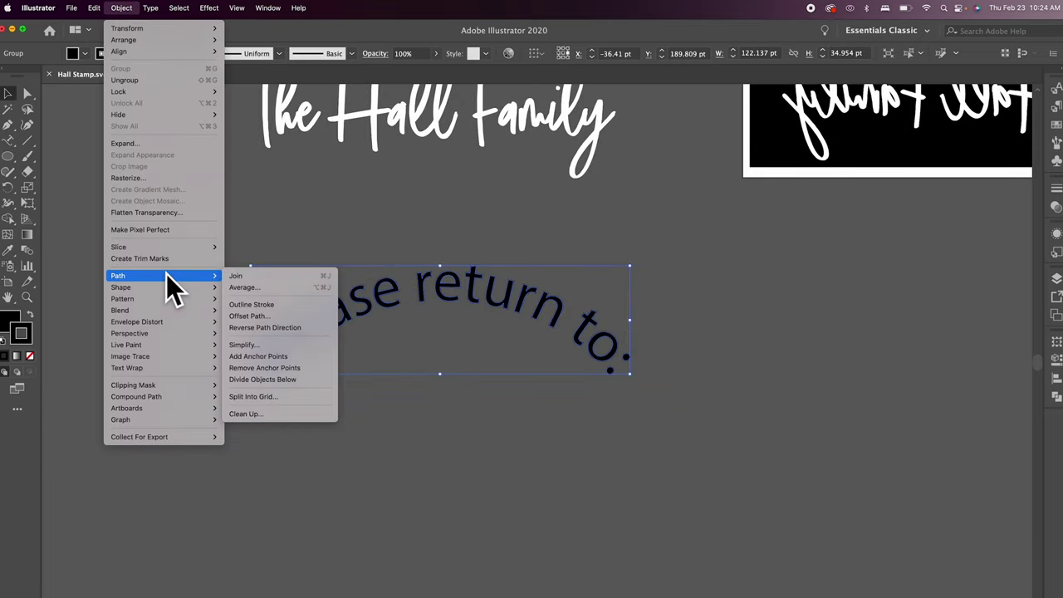
left_click(273, 305)
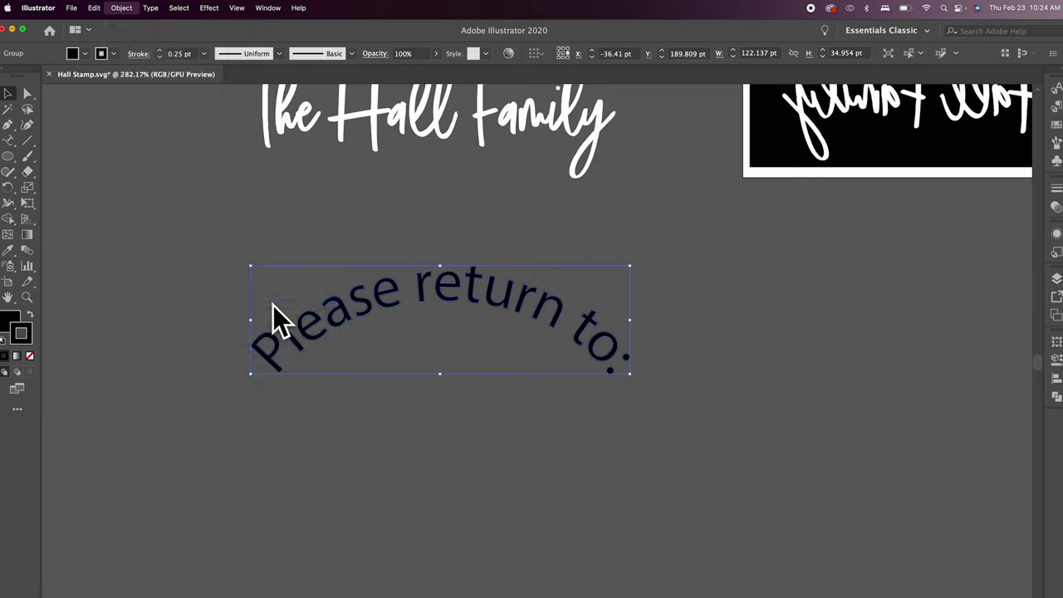
left_click(244, 8)
left_click(268, 8)
left_click(267, 7)
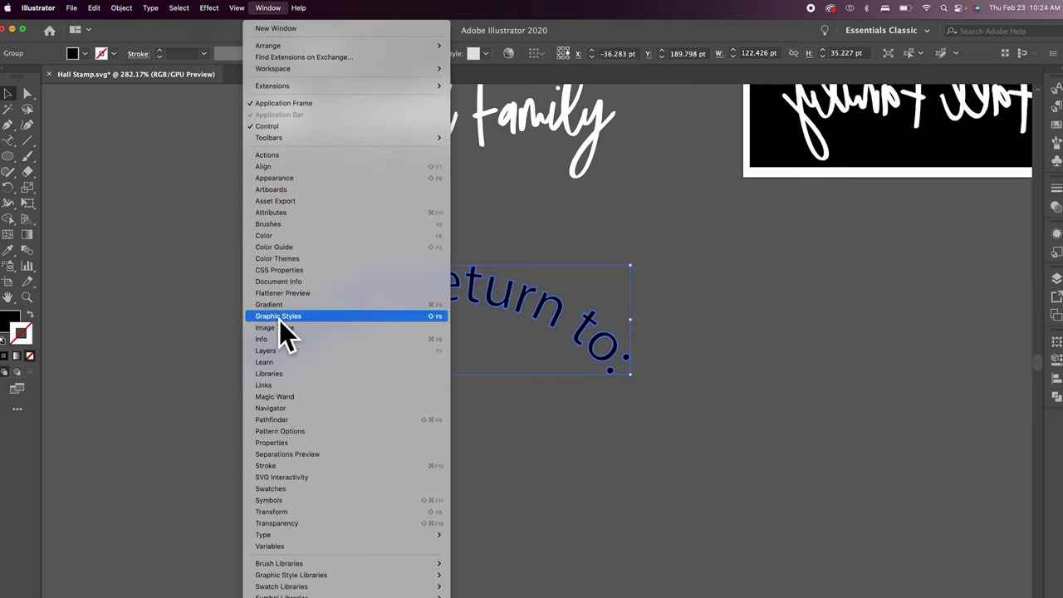
left_click(281, 420)
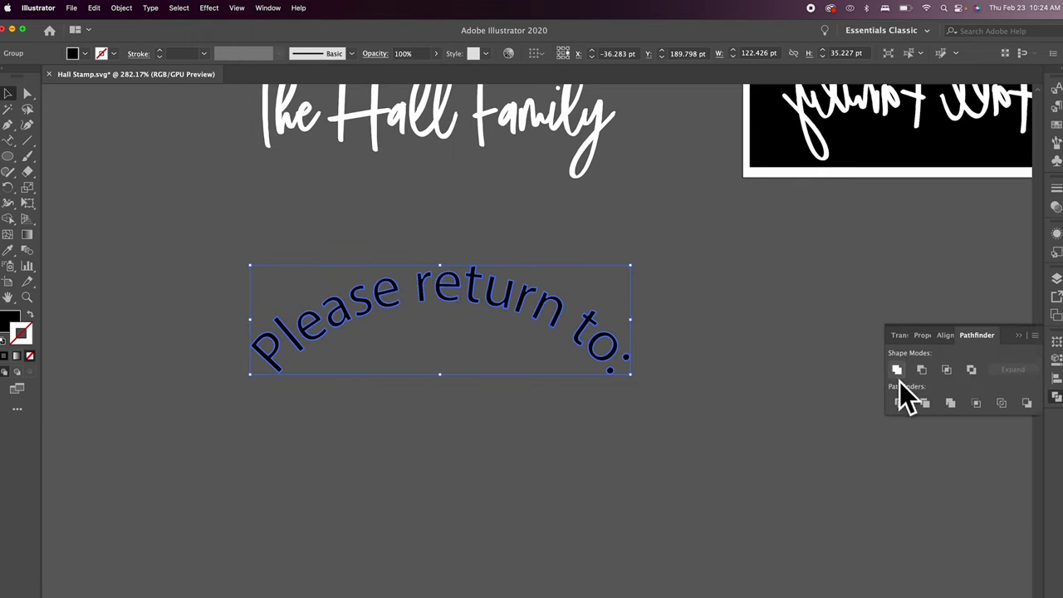
left_click(894, 372)
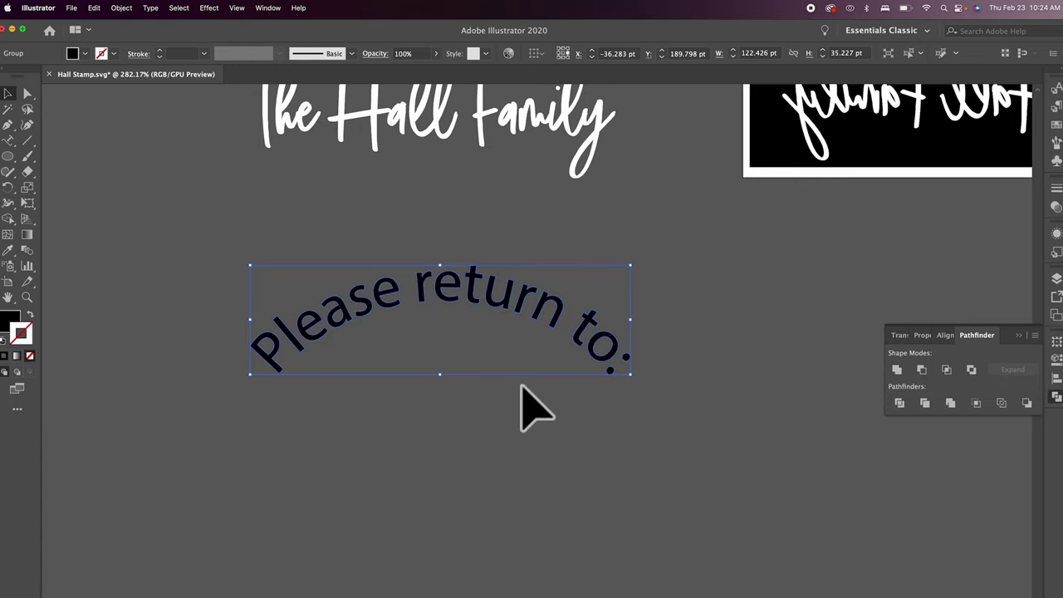
scroll(522, 386, "up", 2)
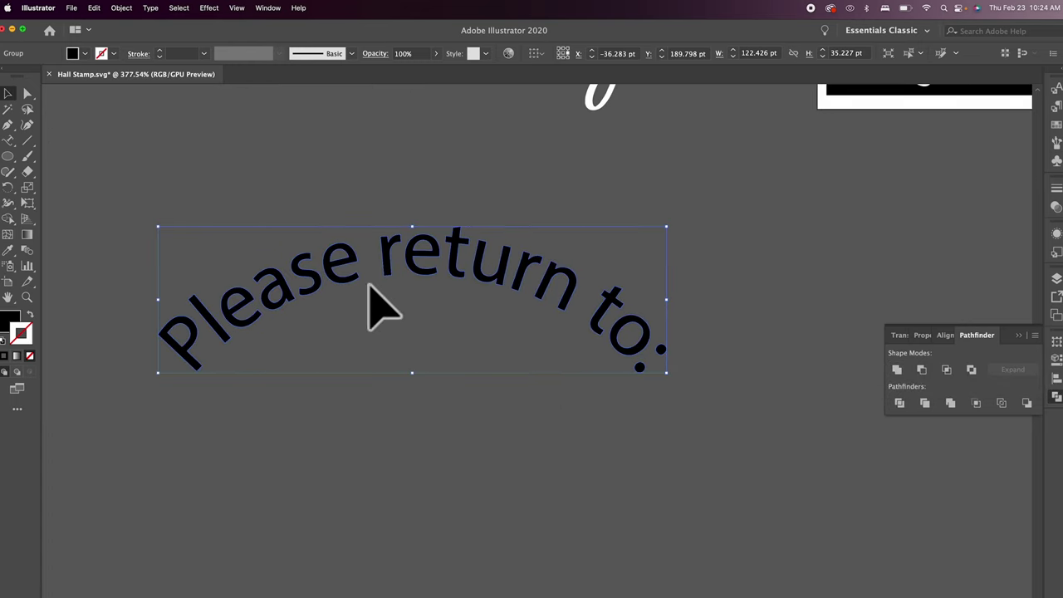
scroll(720, 436, "down", 3)
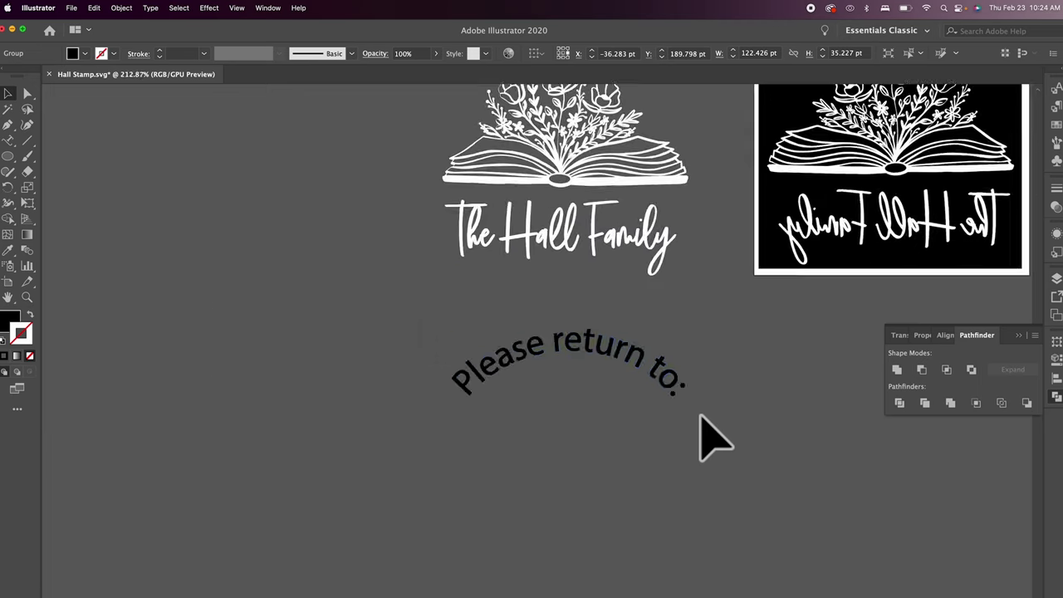
scroll(716, 436, "right", 2)
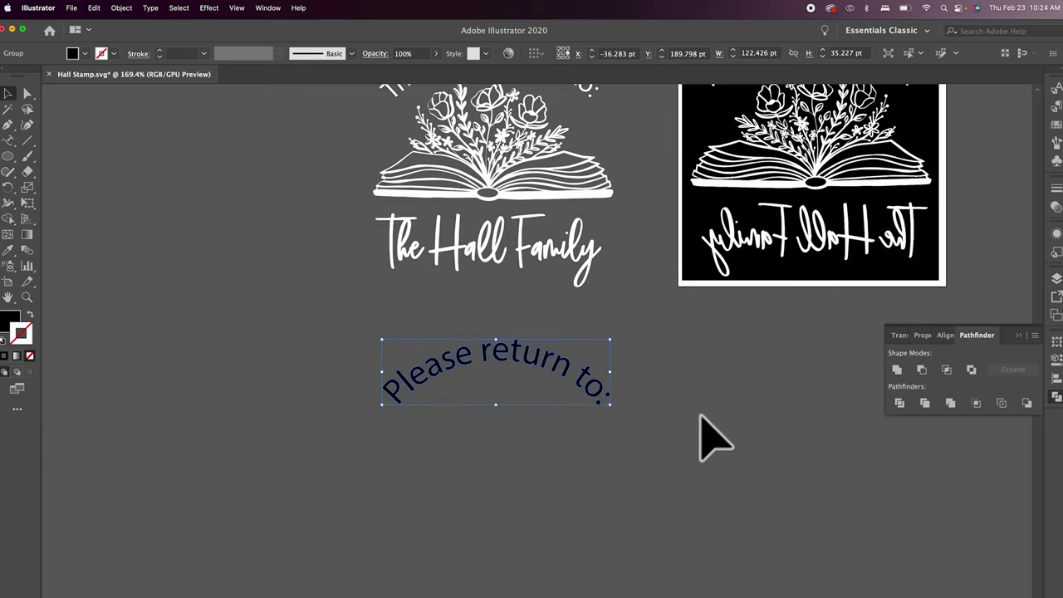
left_click(505, 174)
Step: Paste a copy of the floral book art, ungroup it, and place the book under the curved text
key("super+c")
key("super+v")
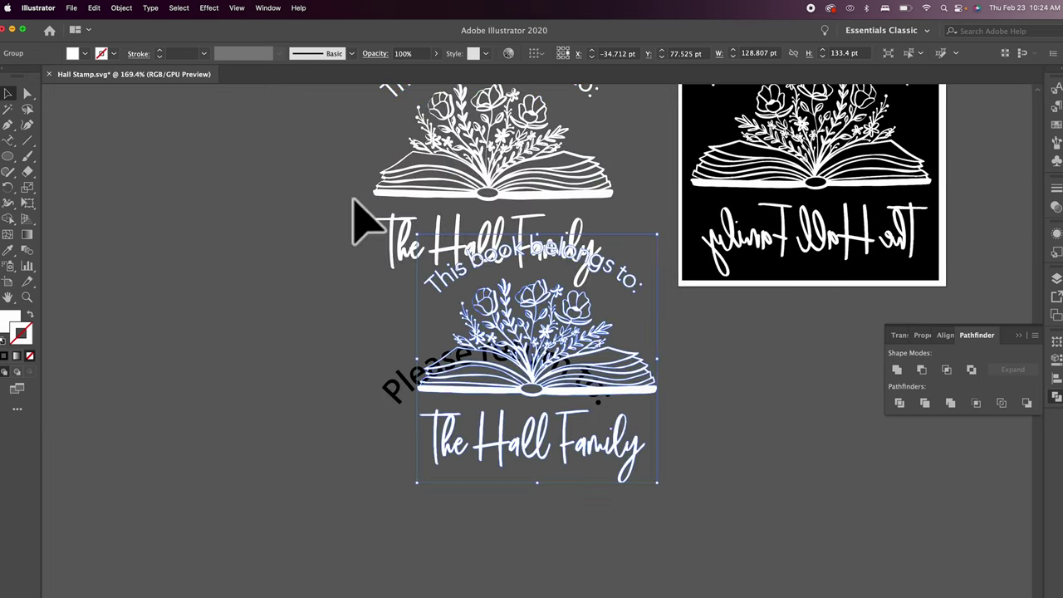
left_click_drag(506, 357, 520, 463)
scroll(520, 462, "down", 1)
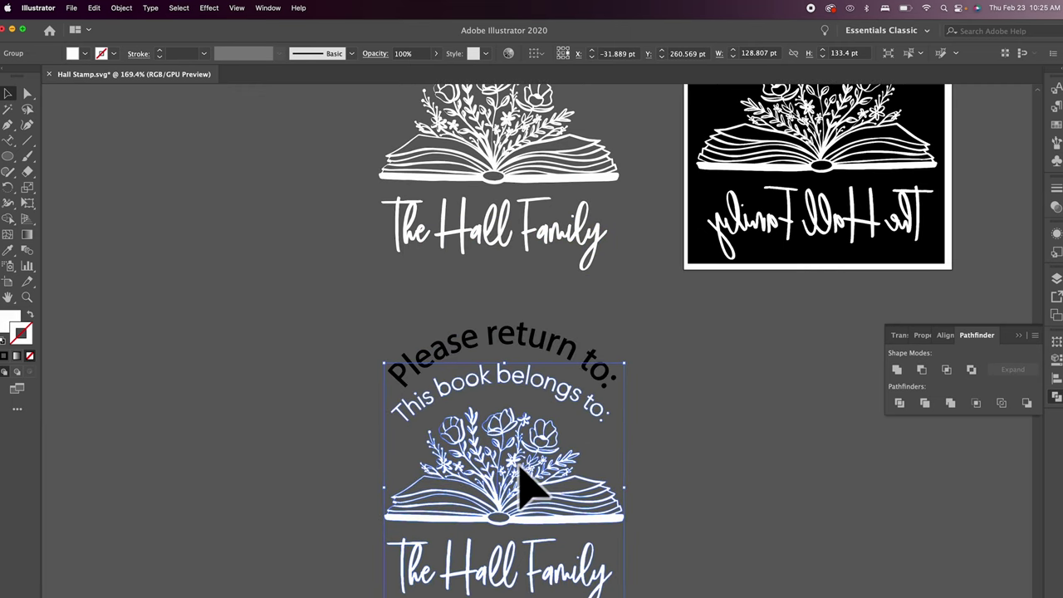
right_click(520, 488)
left_click(31, 540)
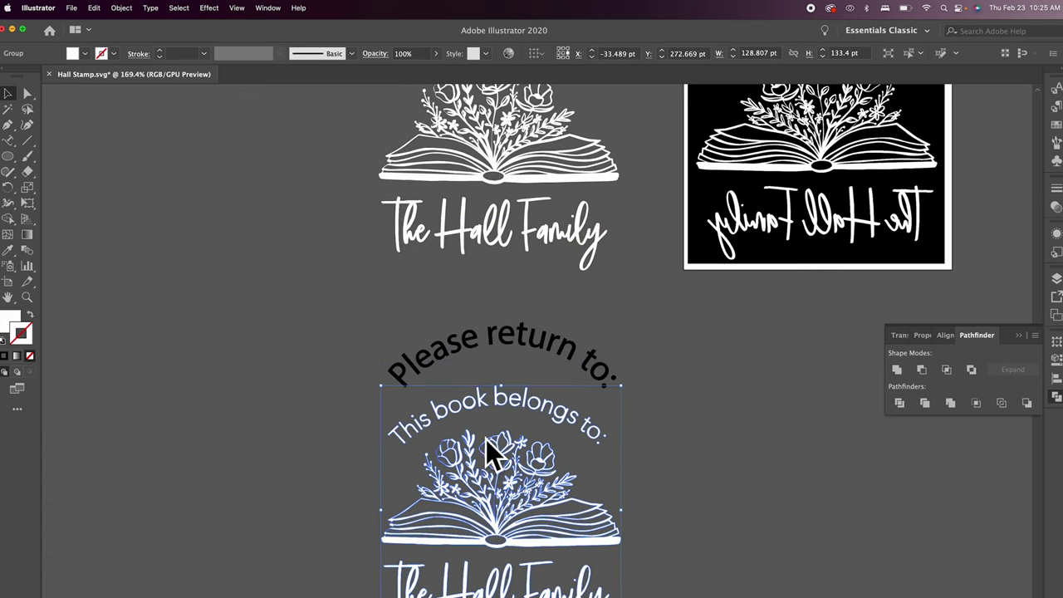
left_click_drag(485, 439, 518, 449)
left_click(707, 447)
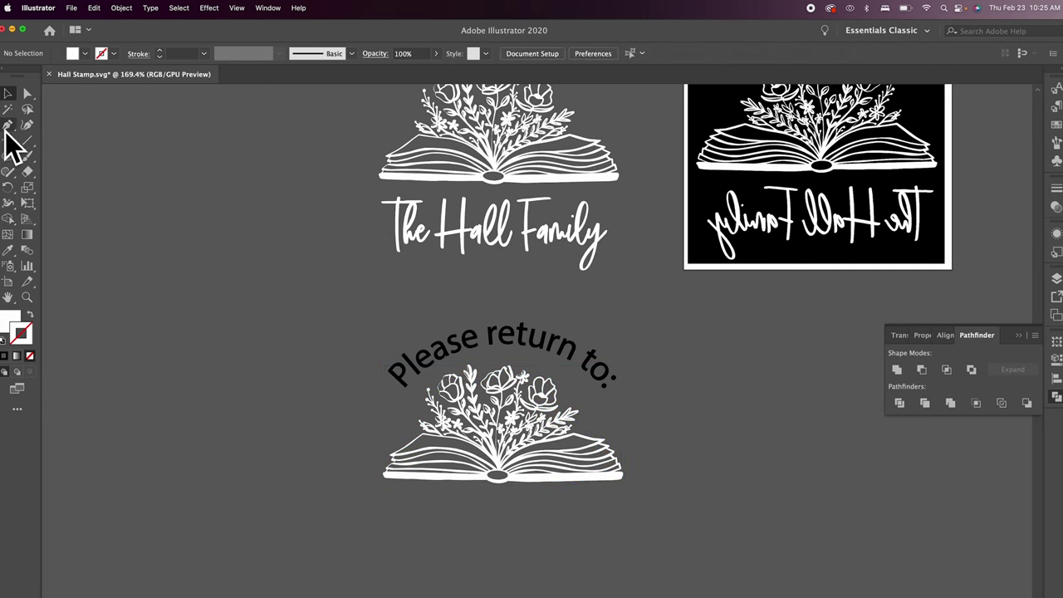
Step: Add the owner's name as text below the book art and enlarge it
left_click_drag(7, 139, 72, 139)
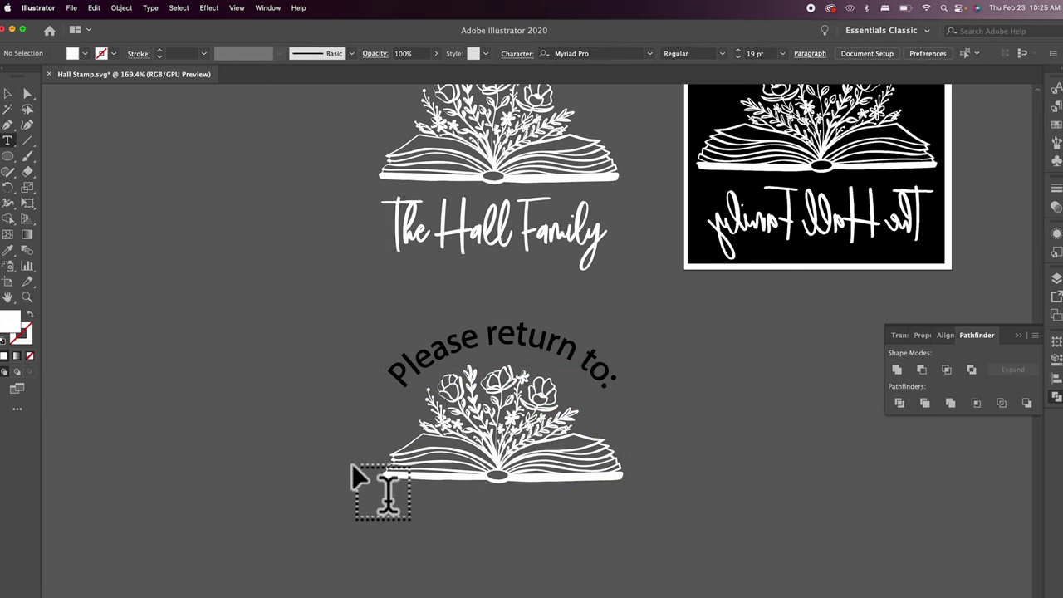
left_click(426, 532)
type("Ms. Rangel")
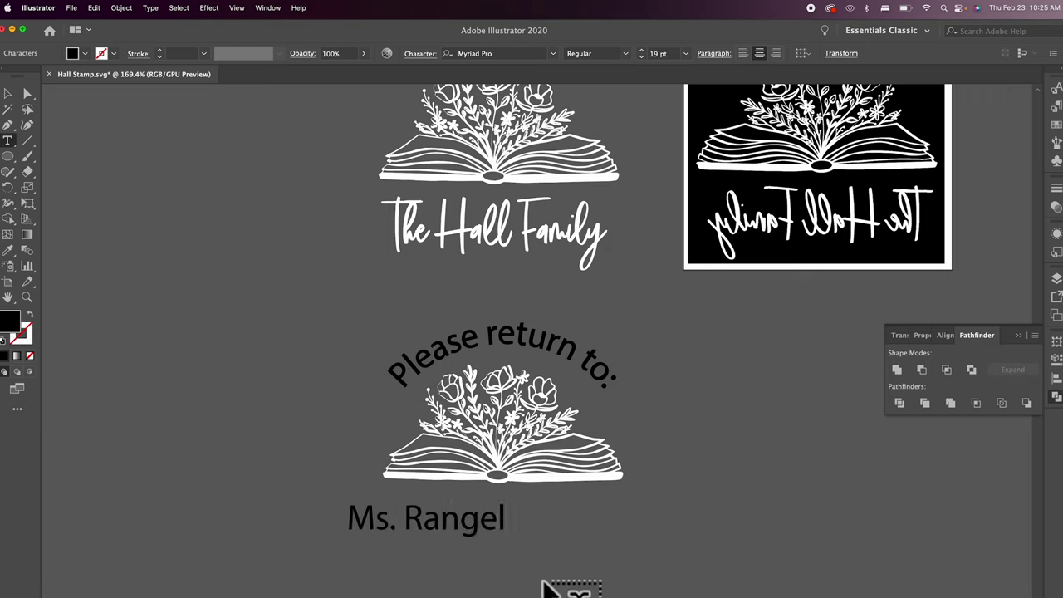
key("Escape")
left_click_drag(573, 529, 585, 552)
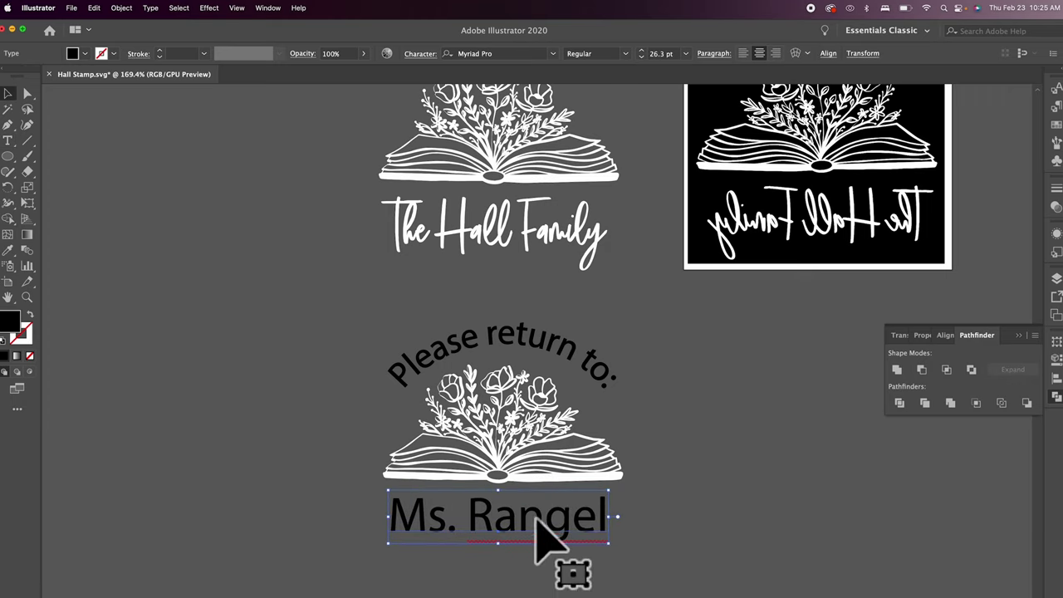
Step: Set the name in Think-Pink Regular with a thin black stroke and resize it
triple_click(551, 538)
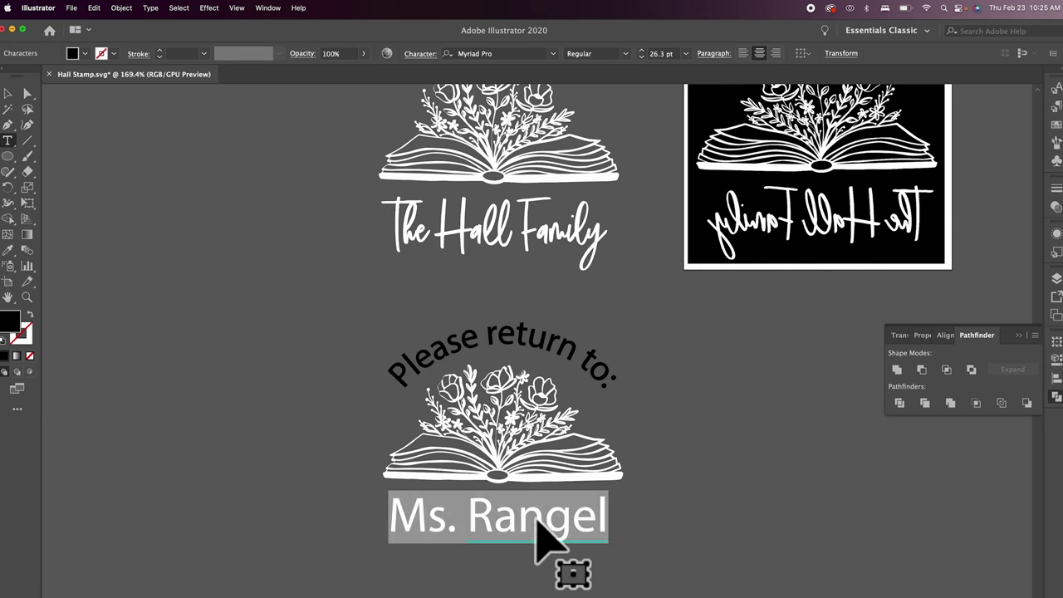
left_click(553, 55)
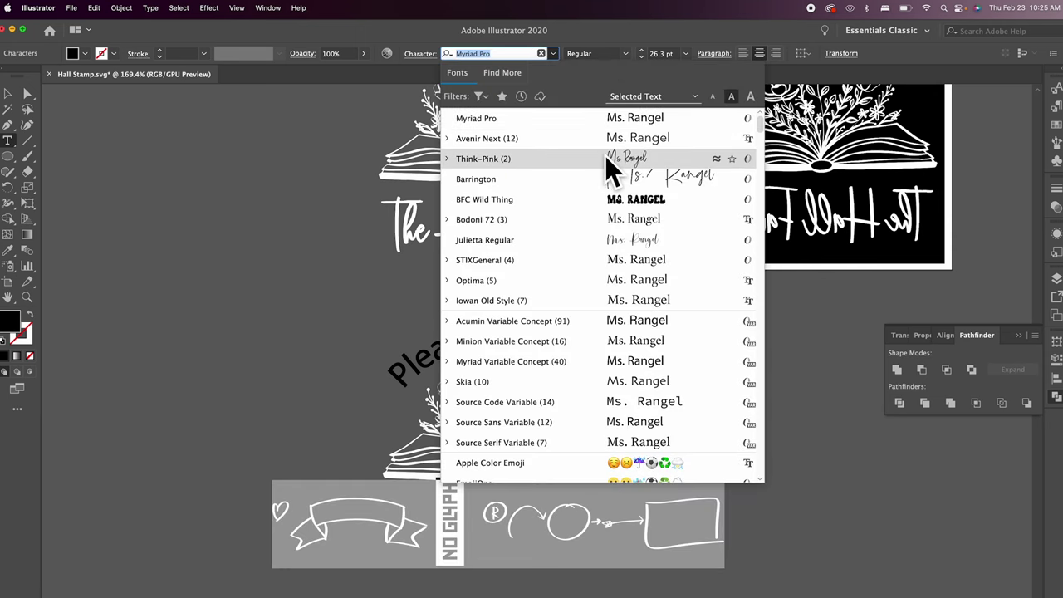
left_click(447, 159)
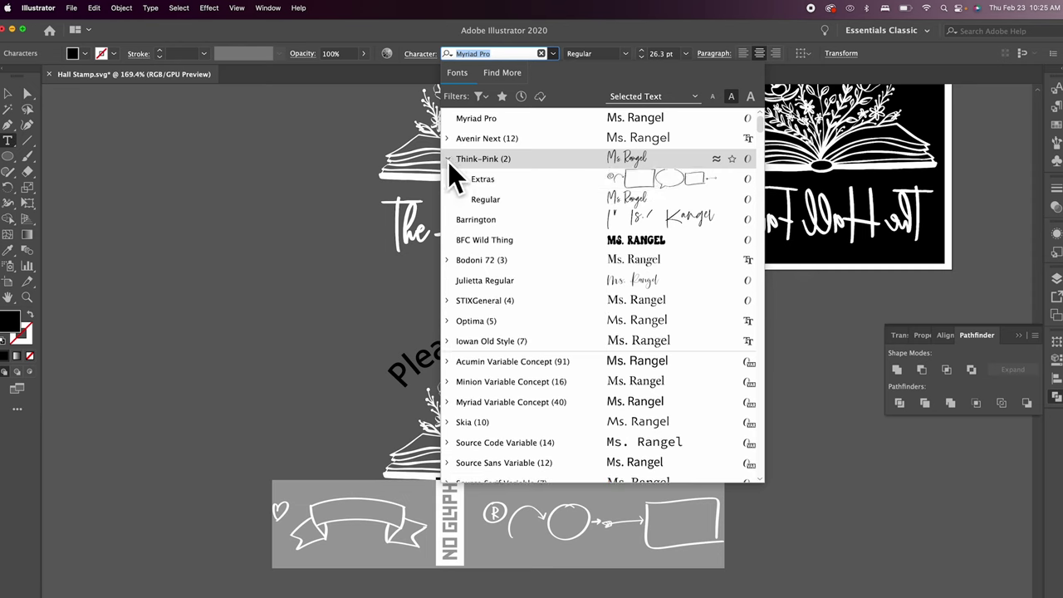
left_click(491, 204)
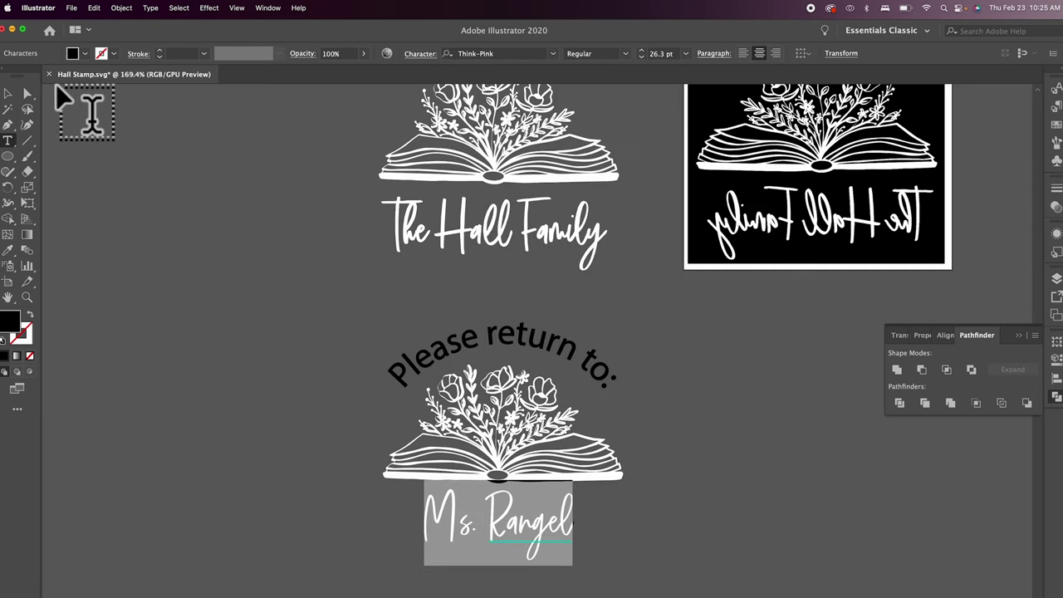
left_click(7, 94)
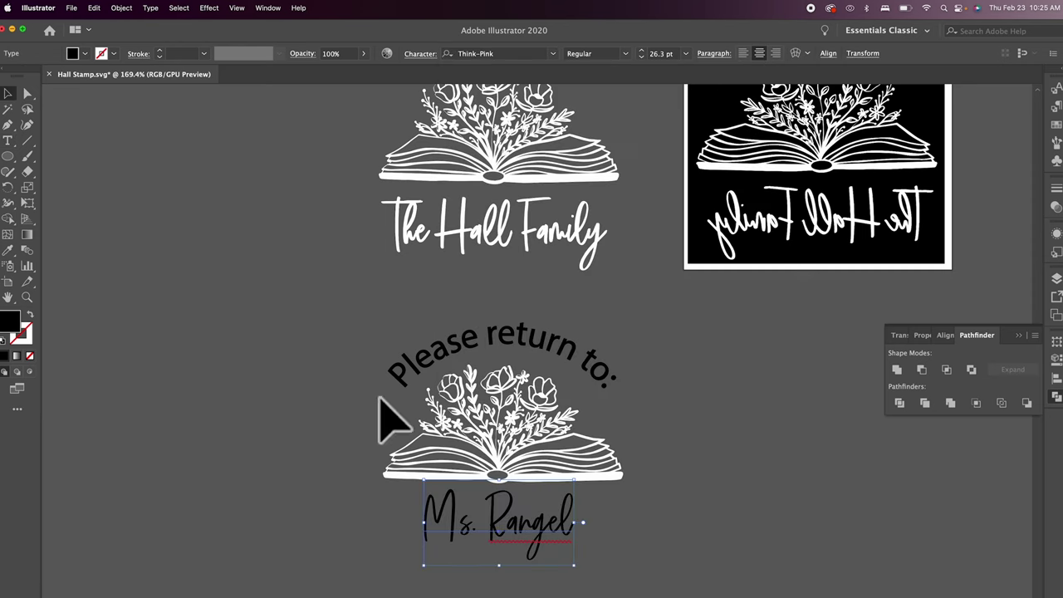
left_click(161, 52)
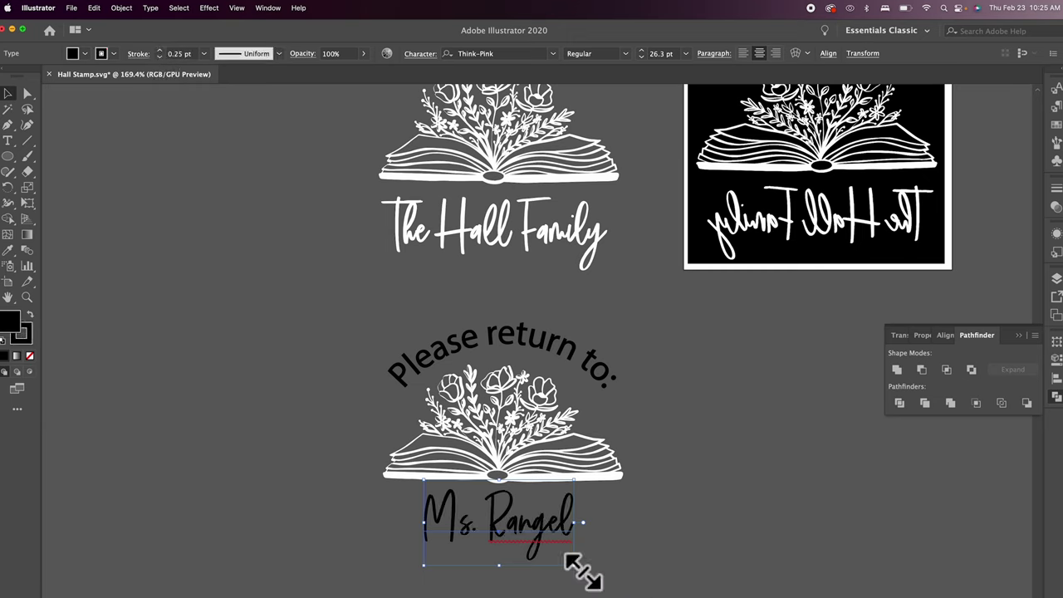
mouse_move(581, 572)
left_mouse_down()
mouse_move(629, 581)
mouse_move(623, 593)
mouse_move(601, 562)
mouse_move(583, 565)
left_mouse_up()
Step: Convert the name to outlines, outline its stroke and unite it into one shape
right_click(502, 518)
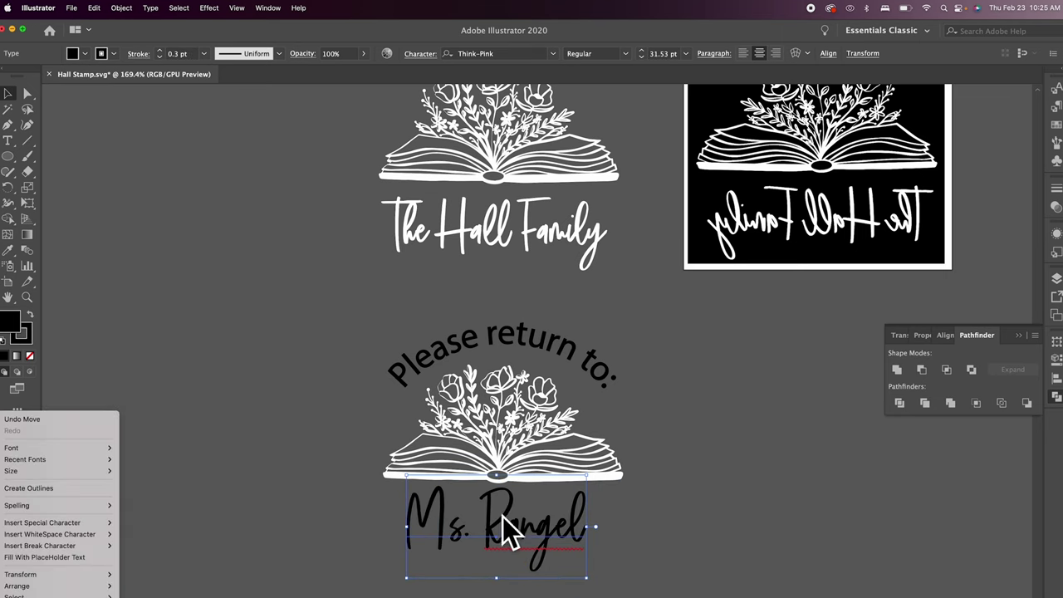
left_click(79, 488)
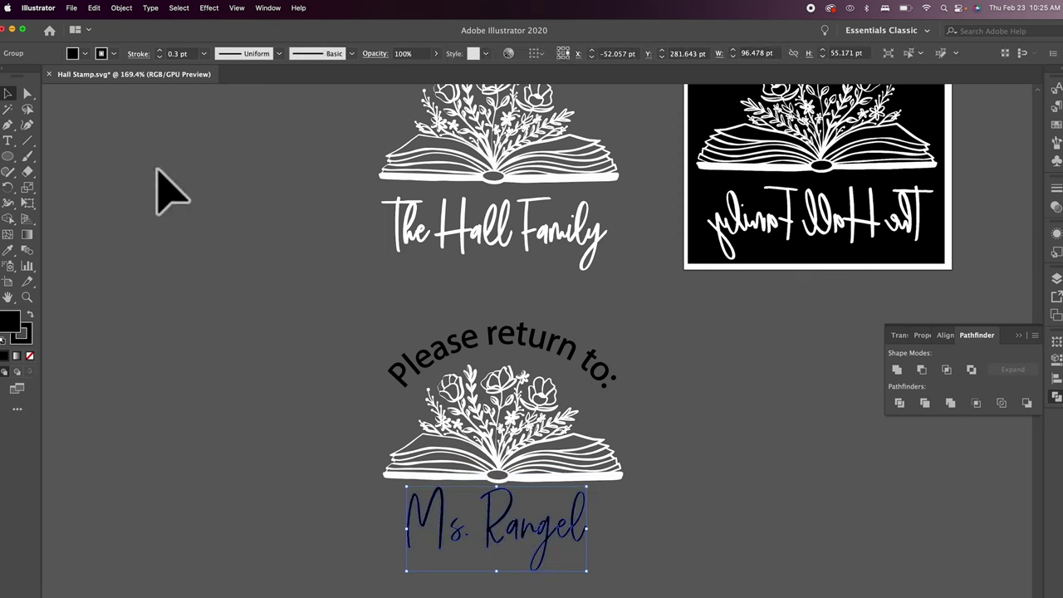
left_click(121, 8)
mouse_move(194, 277)
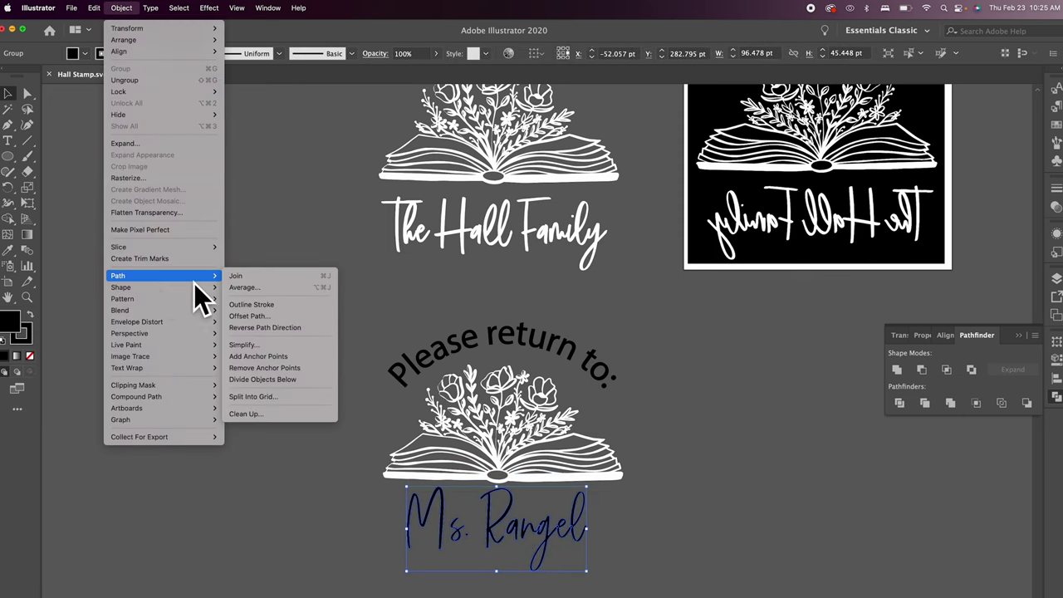
left_click(264, 304)
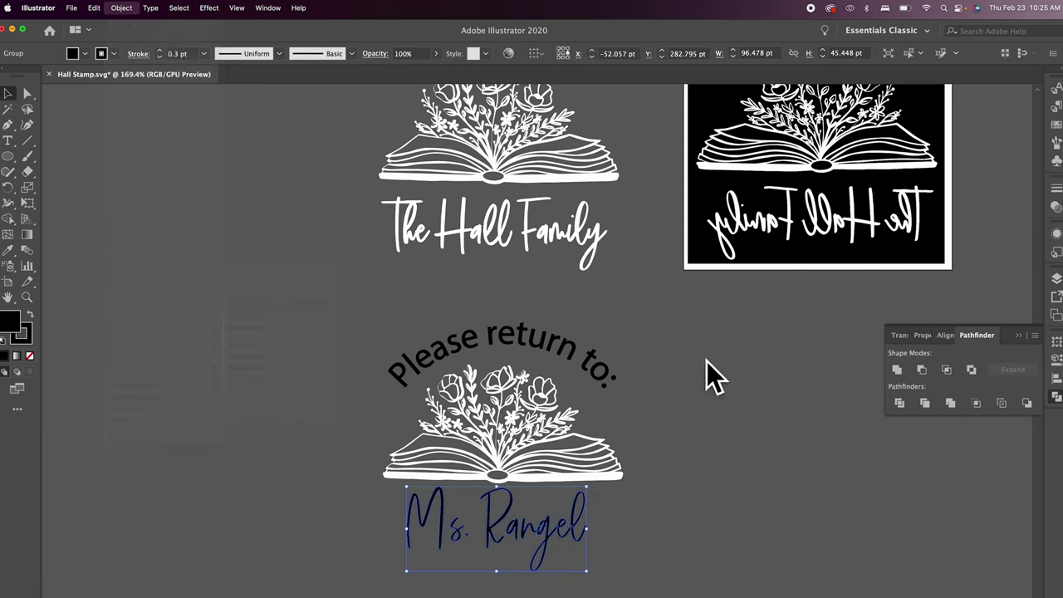
left_click(903, 368)
left_click(622, 549)
scroll(622, 548, "down", 2)
left_click(545, 391)
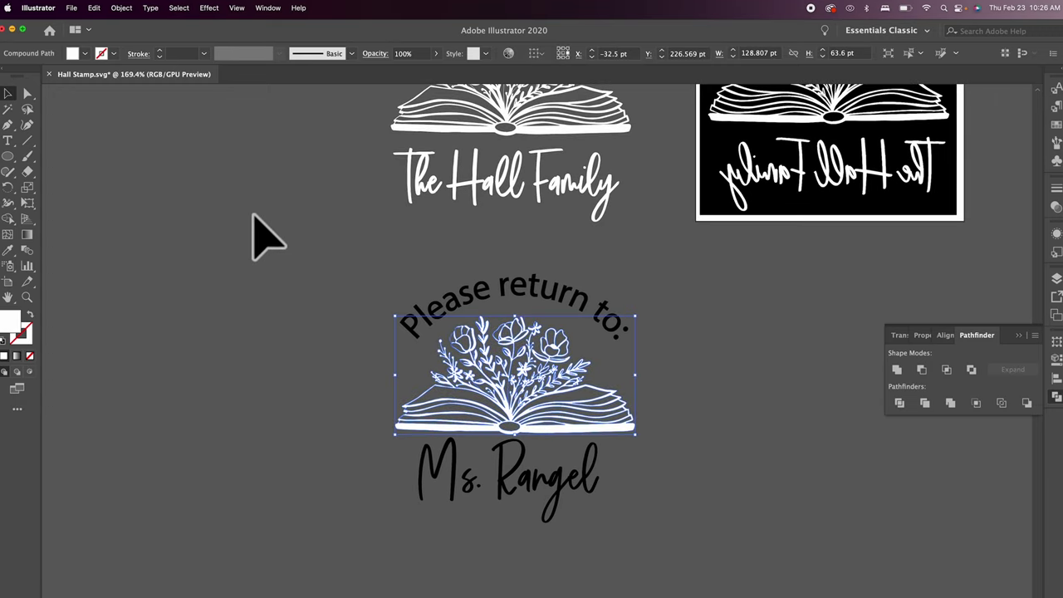
Step: Fill the book art near-black and give it a 0.75 pt black stroke
double_click(9, 327)
left_click(160, 329)
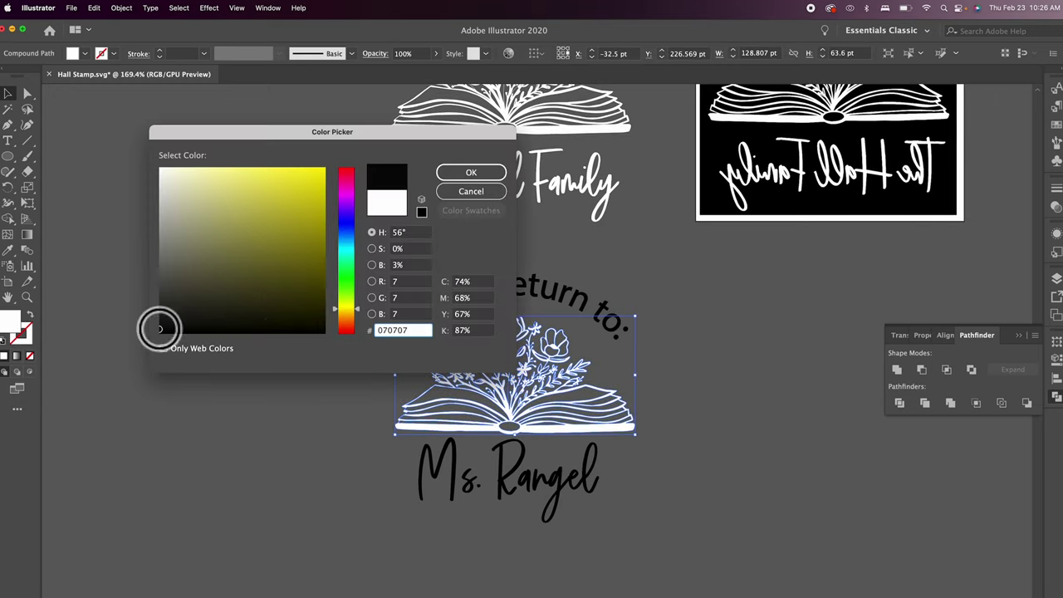
left_click(471, 172)
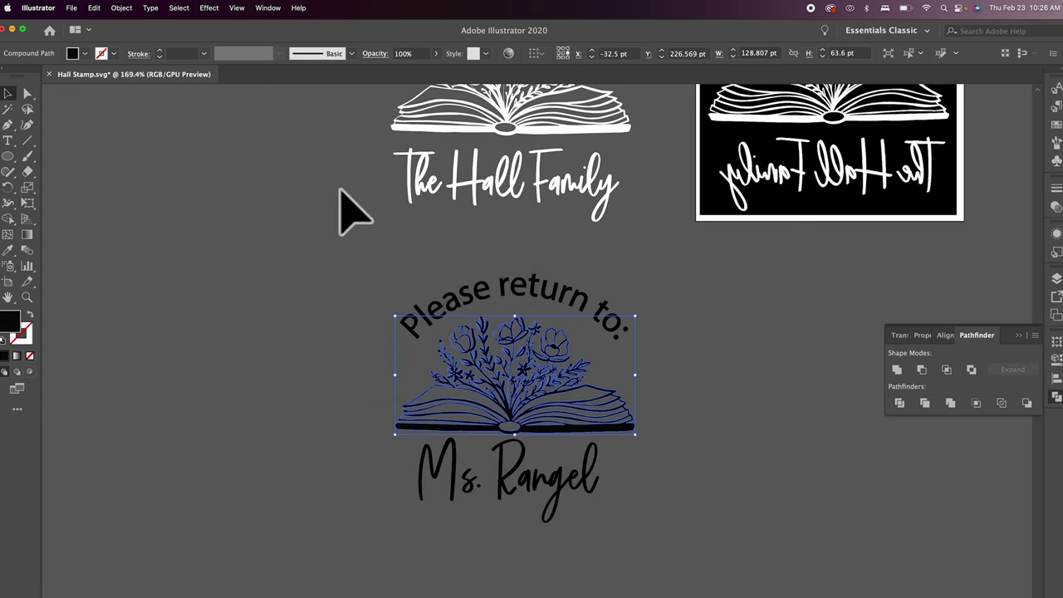
left_click(160, 51)
left_click(160, 52)
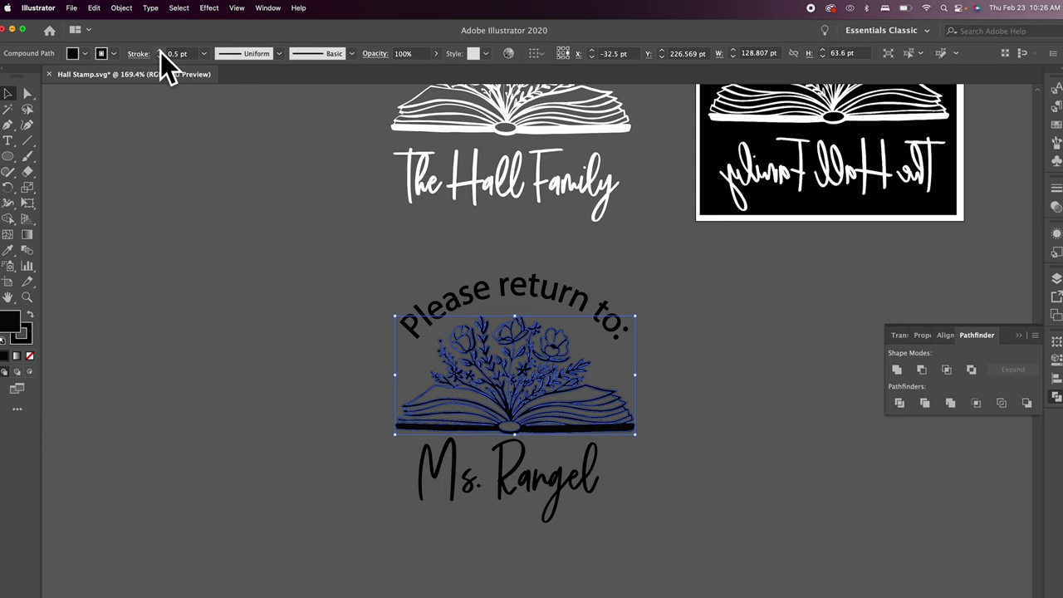
left_click(160, 51)
left_click(273, 278)
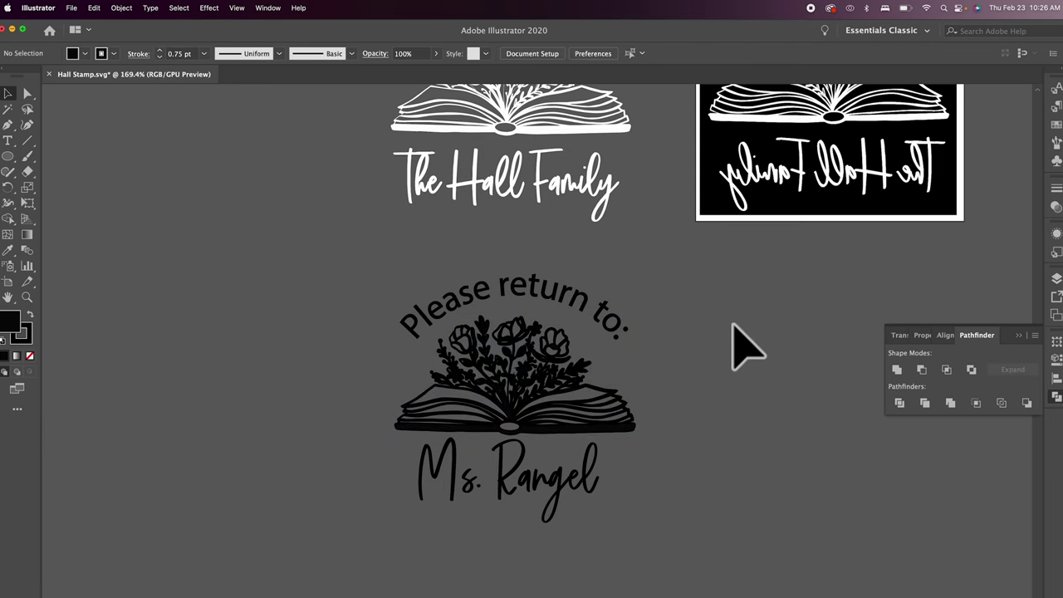
Step: Reduce the book art's stroke to 0.25 pt after comparing it at 0.5 pt
left_click(440, 366)
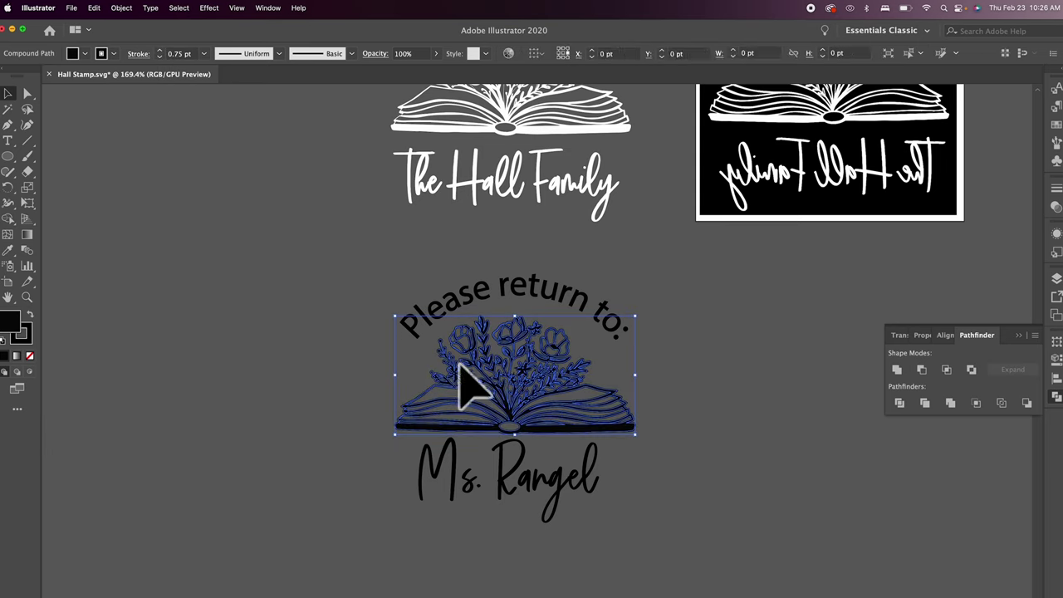
left_click(159, 58)
left_click(184, 193)
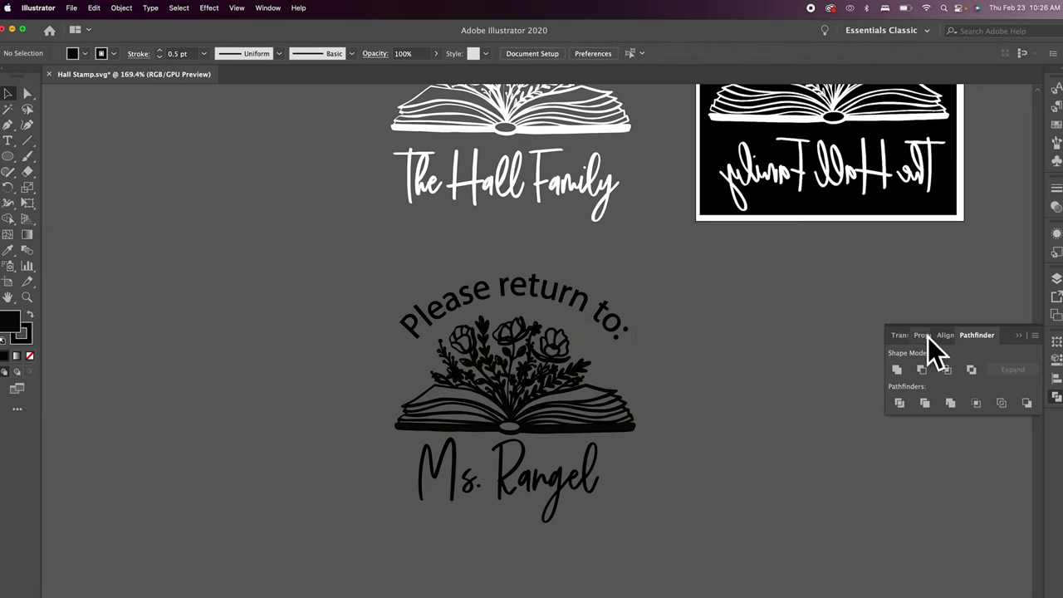
left_click(571, 410)
left_click(794, 490)
left_click(493, 375)
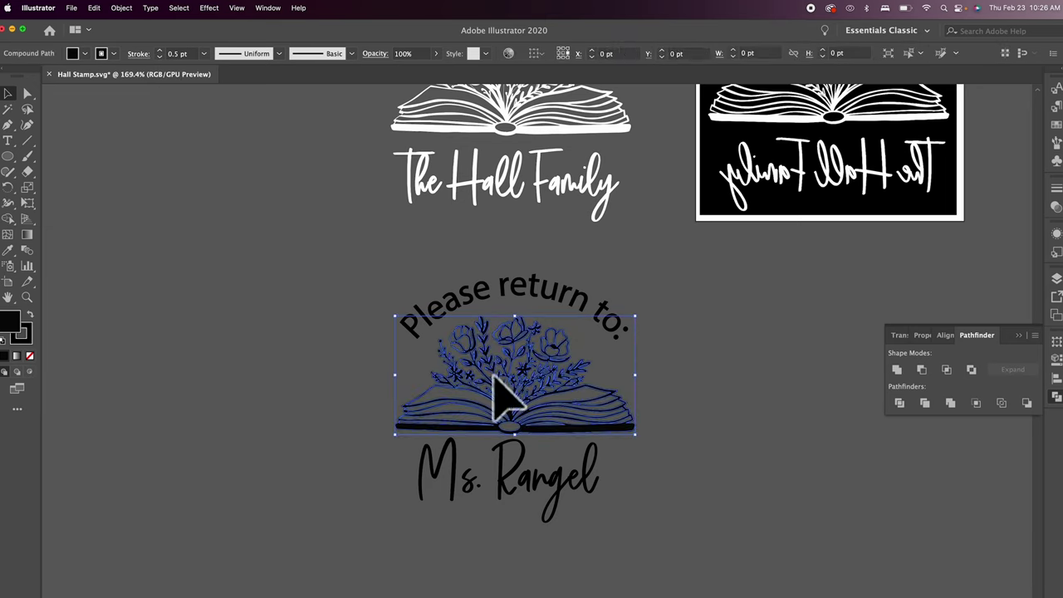
left_click(158, 57)
left_click(274, 360)
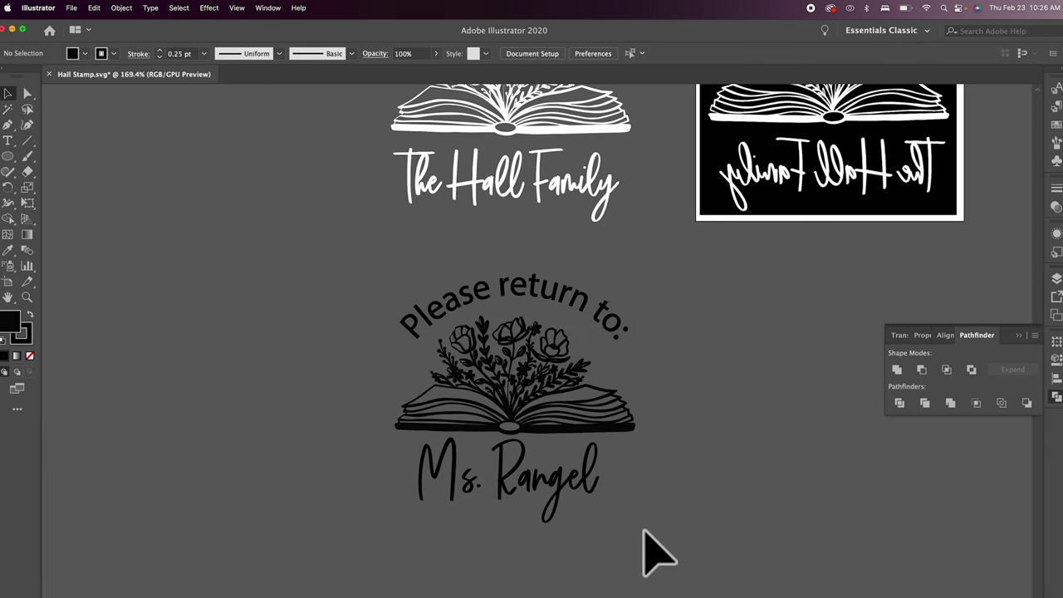
scroll(581, 382, "up", 5)
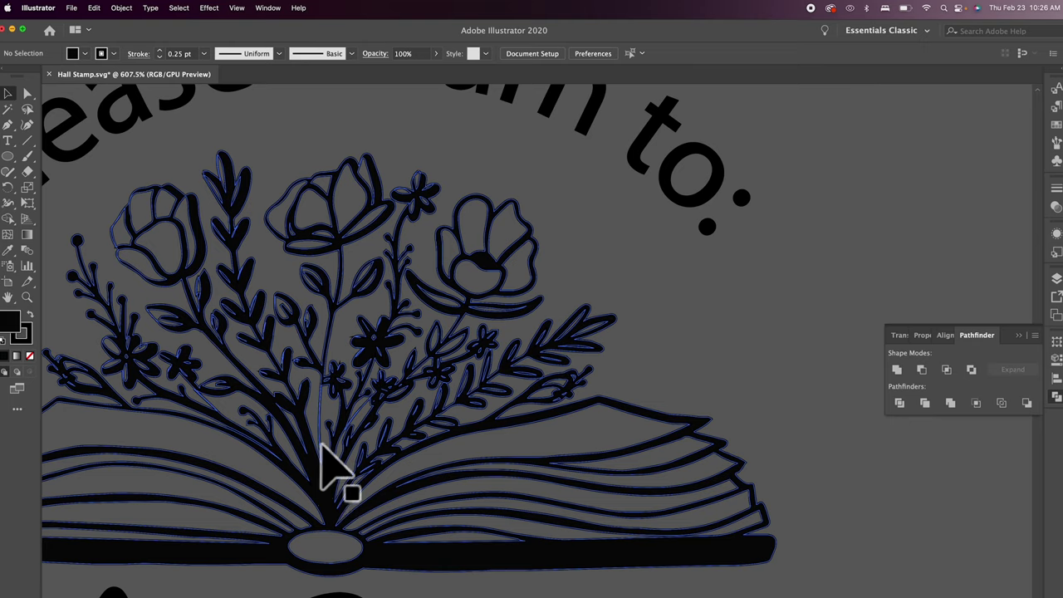
scroll(332, 415, "down", 5)
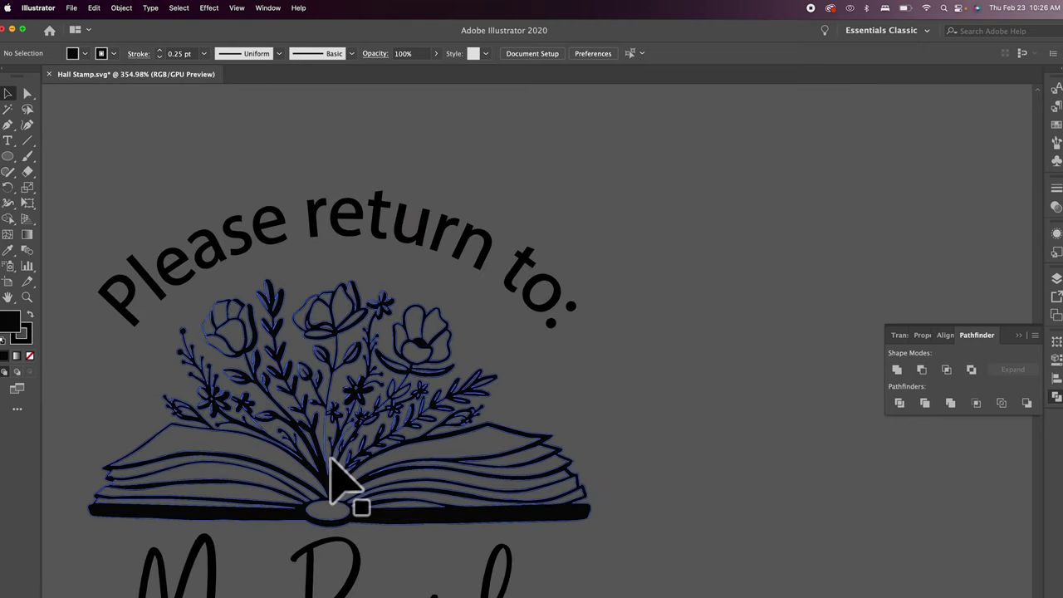
scroll(331, 461, "down", 1)
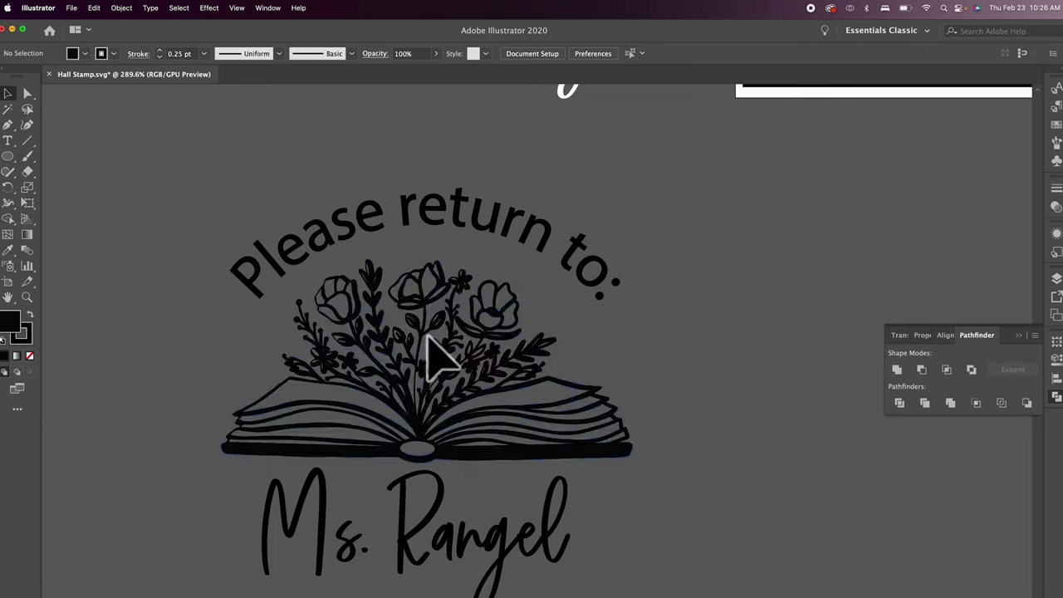
scroll(498, 382, "down", 3)
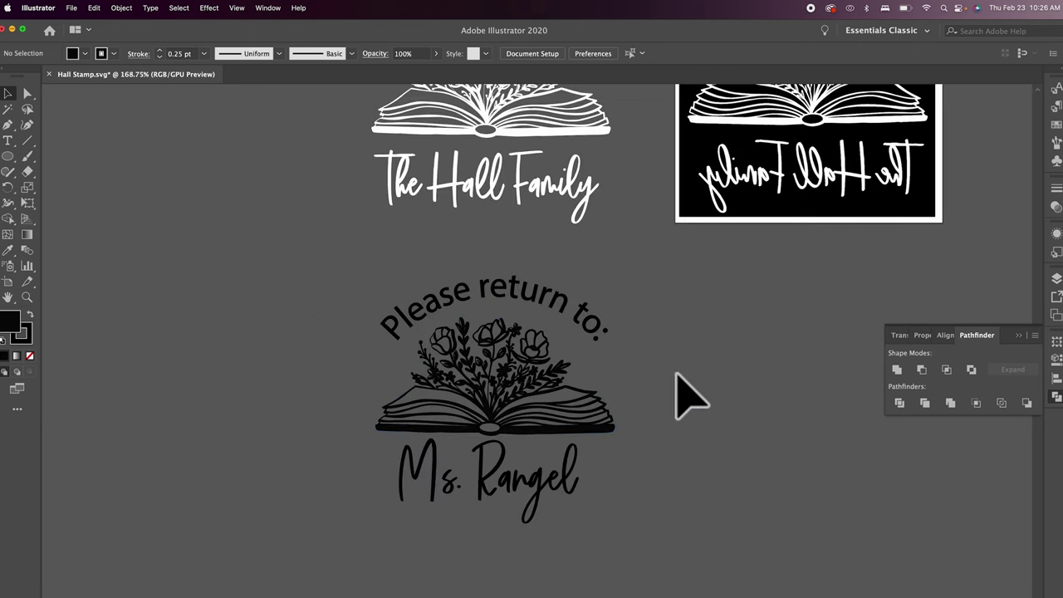
Step: Outline the book art's stroke and unite it into a single solid shape
left_click(495, 394)
left_click(121, 7)
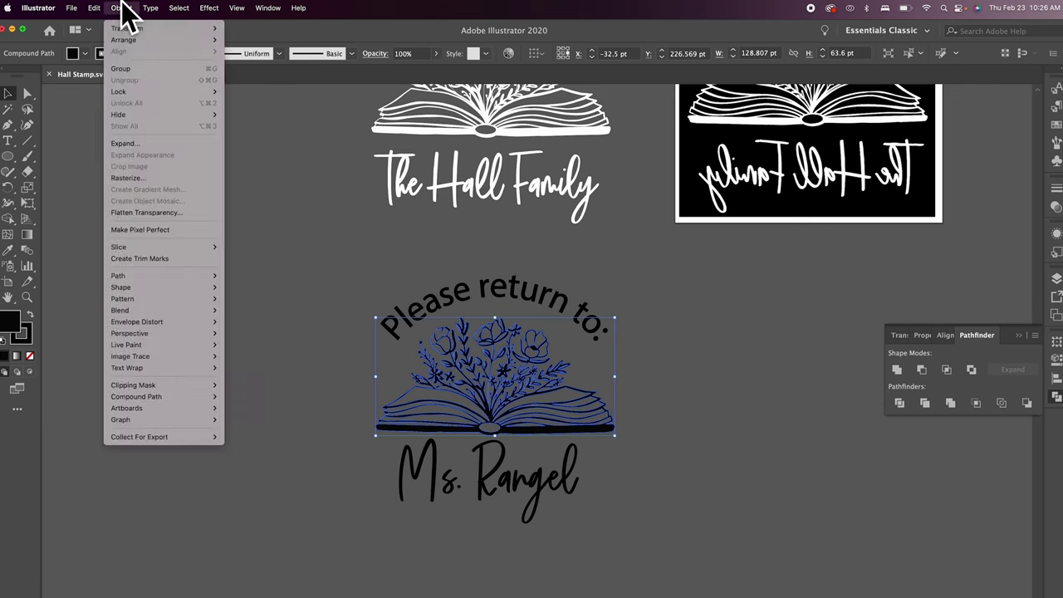
mouse_move(155, 277)
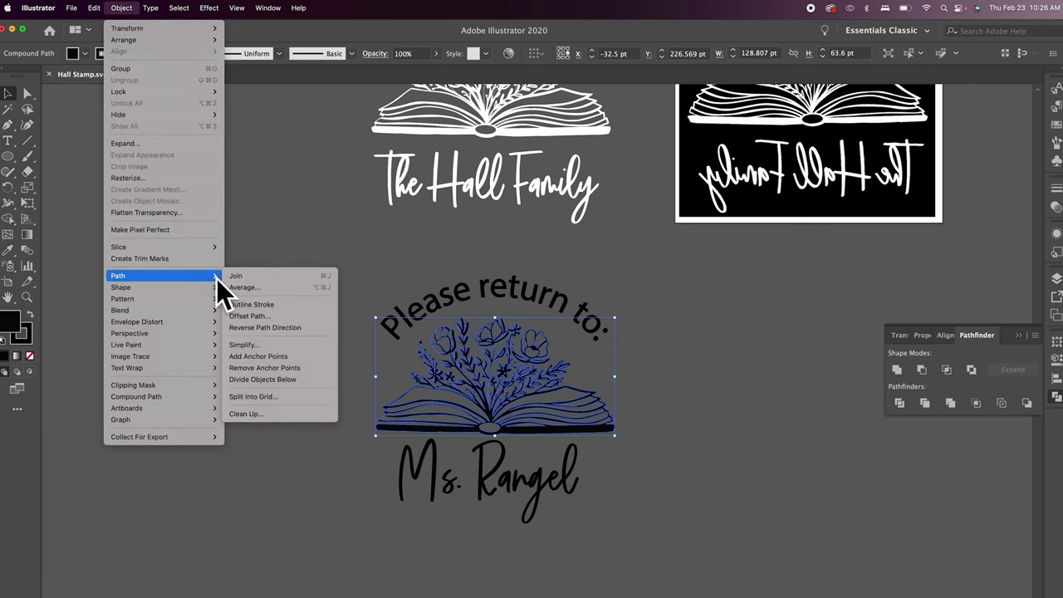
left_click(251, 305)
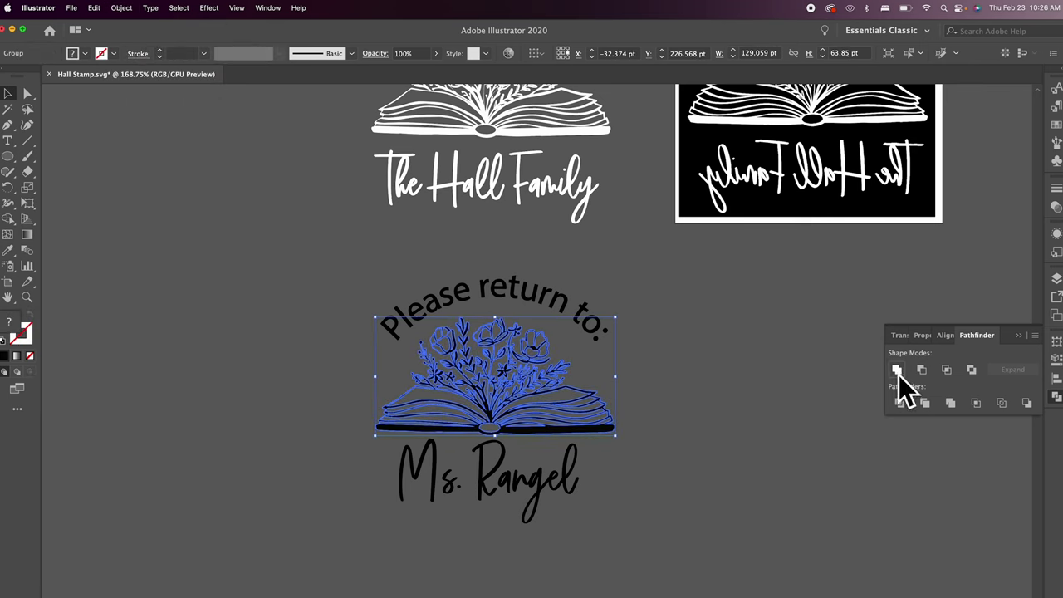
left_click(898, 370)
left_click(698, 420)
scroll(652, 511, "down", 1)
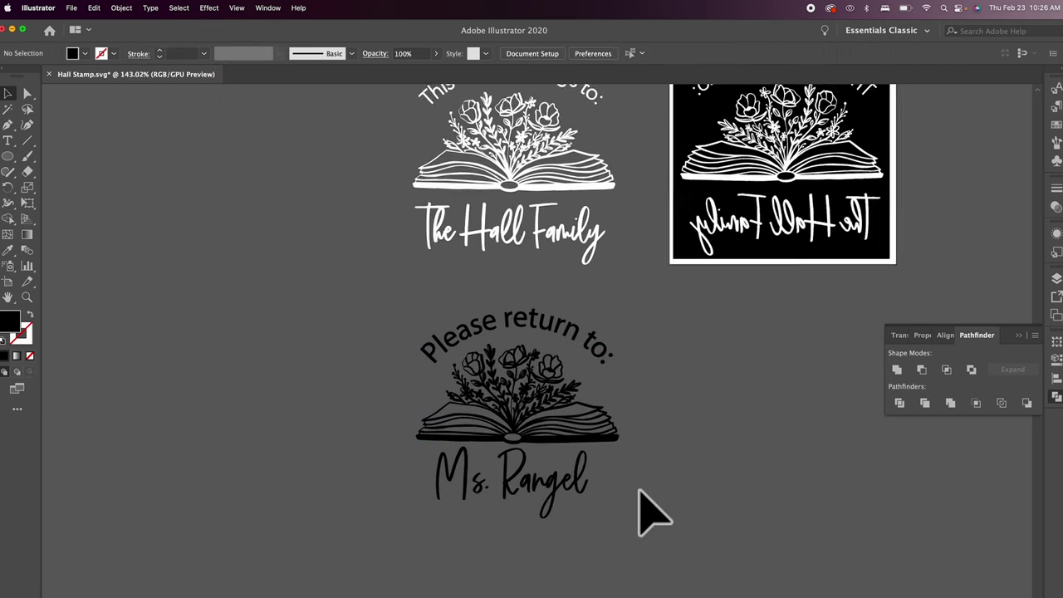
scroll(652, 511, "down", 2)
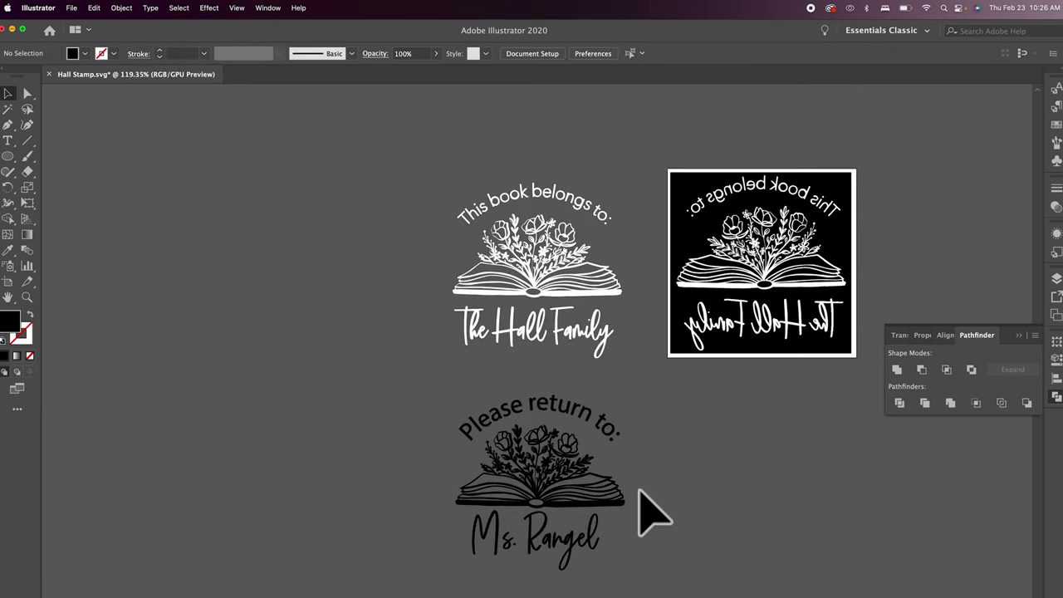
Step: Horizontally centre the curved text, book art and name on one another
scroll(652, 511, "down", 3)
scroll(652, 511, "right", 2)
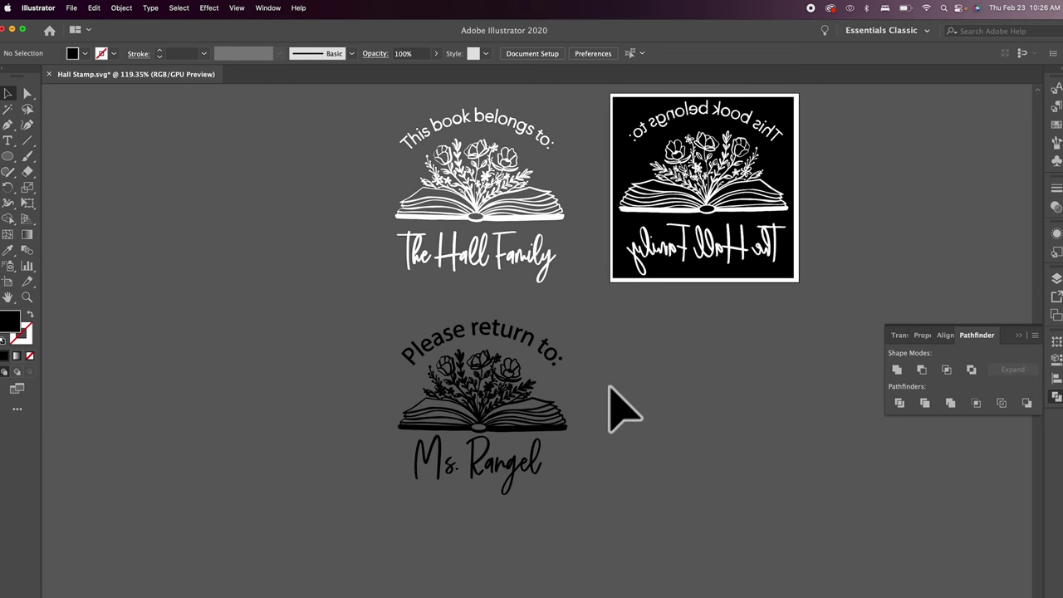
left_click(435, 334)
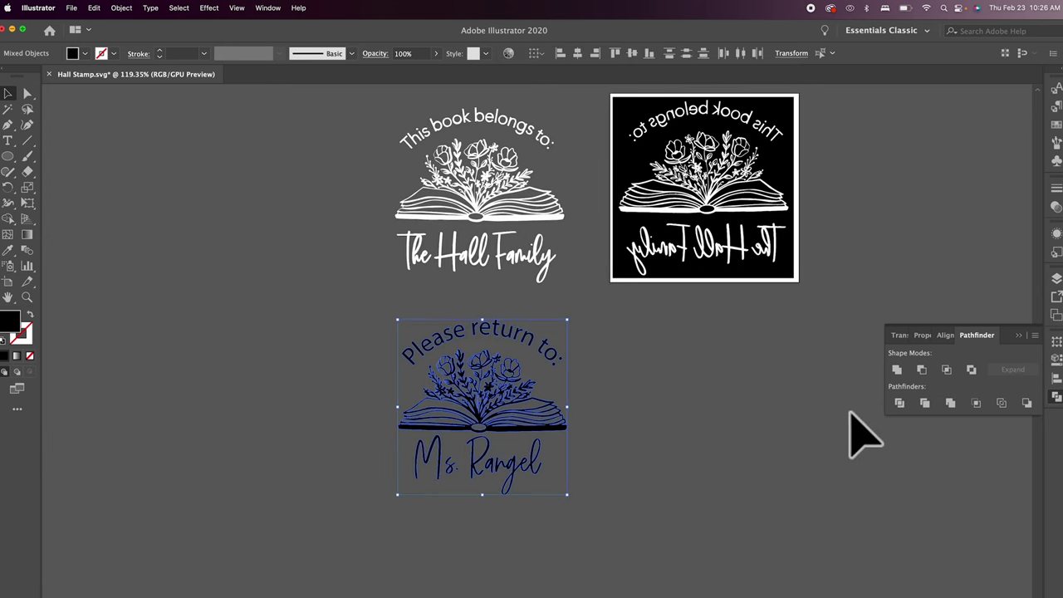
left_click(1056, 378)
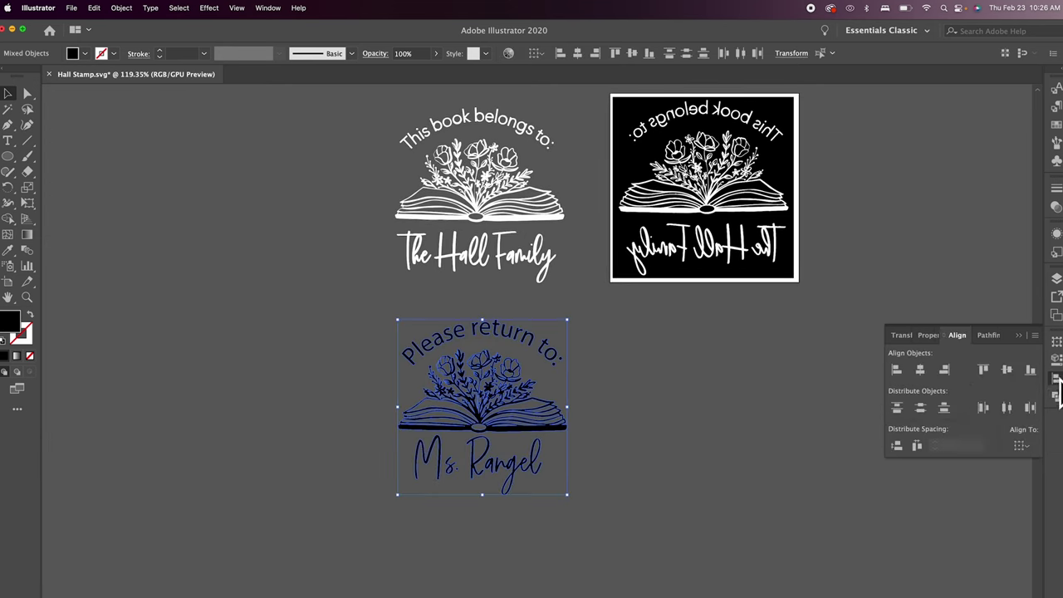
left_click(922, 367)
left_click(751, 407)
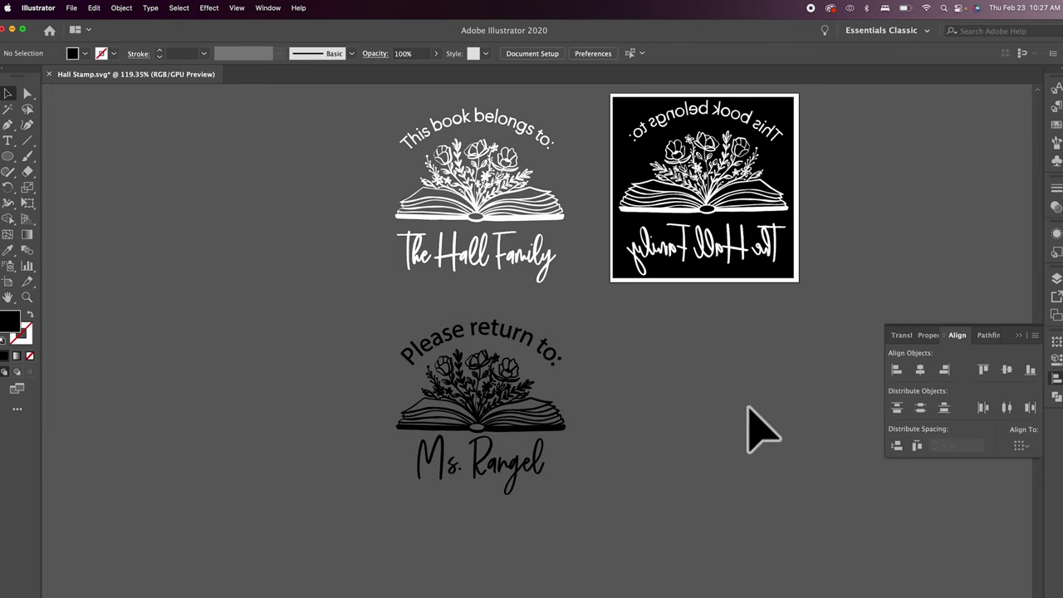
Step: Nudge the curved text slightly left and check the name's placement
left_click(527, 330)
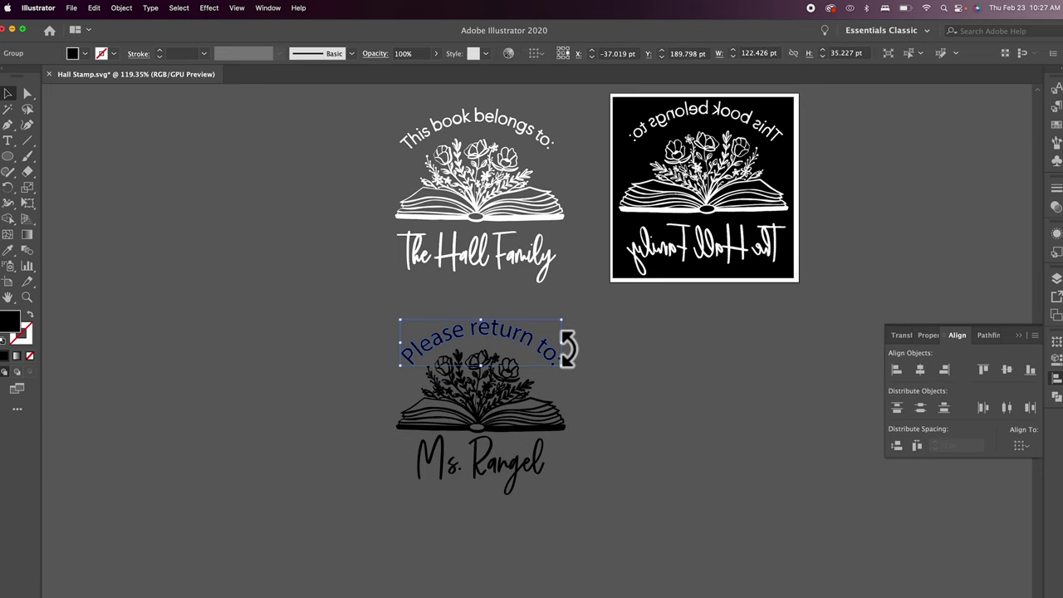
key("Left")
key("Left")
key("Left")
key("Left")
left_click(614, 413)
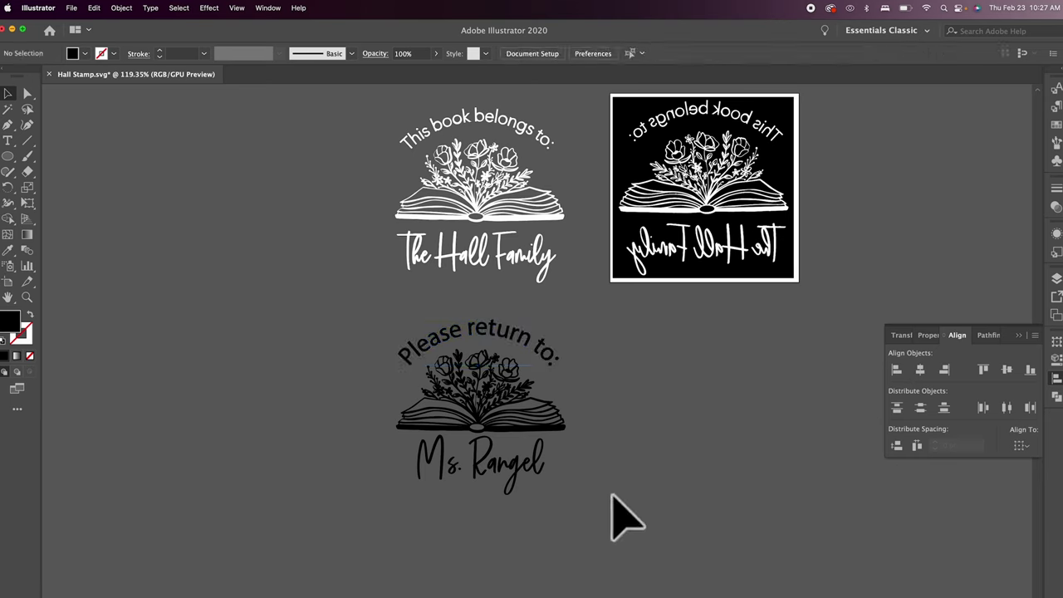
left_click(517, 456)
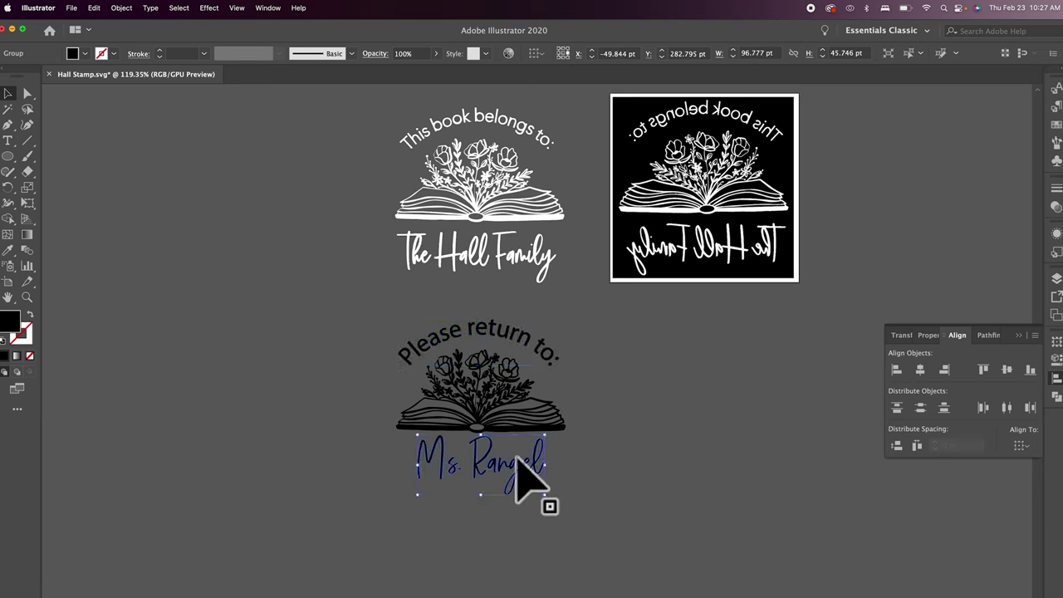
left_click(646, 455)
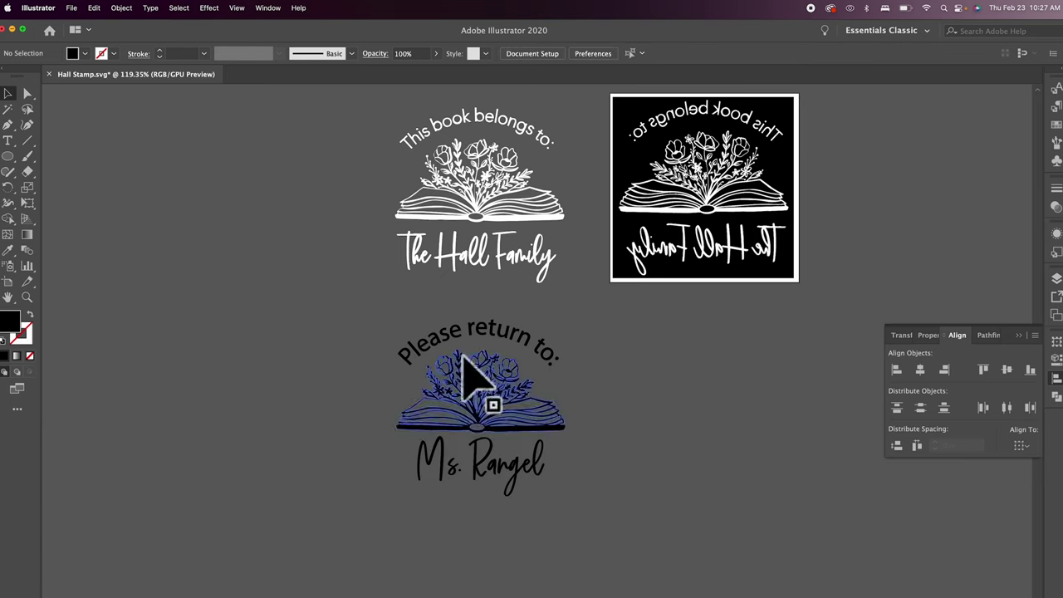
left_click(9, 283)
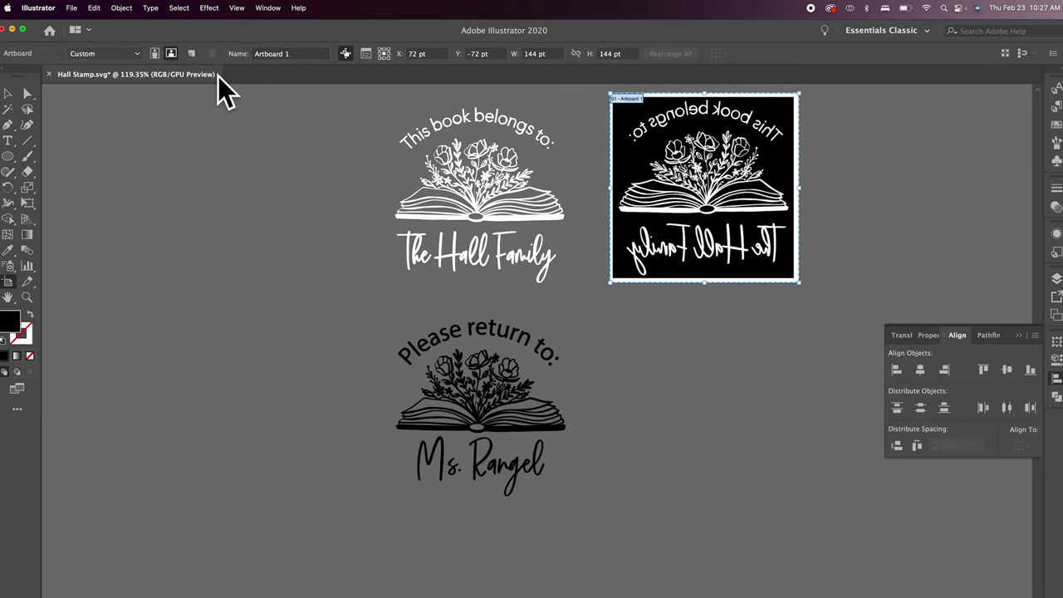
Step: Add a new square artboard beside Artboard 1 and move the 'Please return to:' stamp onto it
left_click(191, 53)
left_click(8, 93)
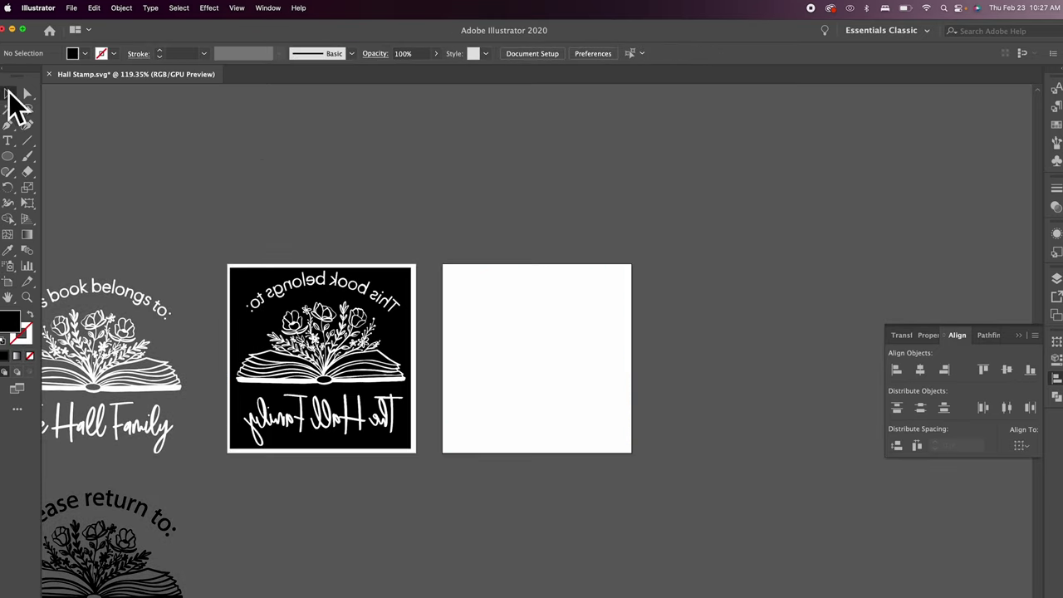
scroll(259, 159, "down", 3)
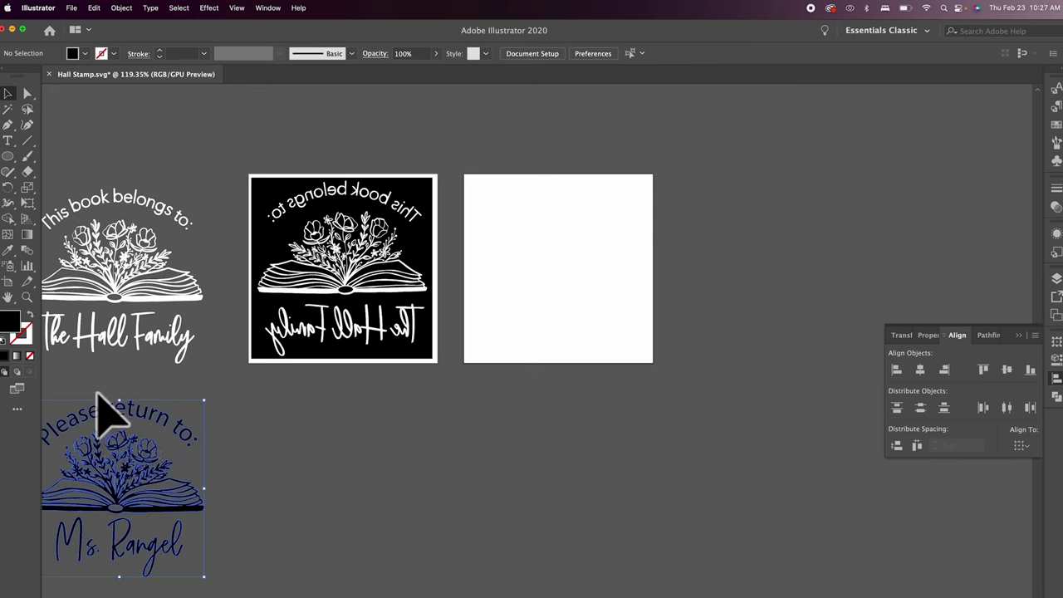
left_click_drag(158, 407, 551, 185)
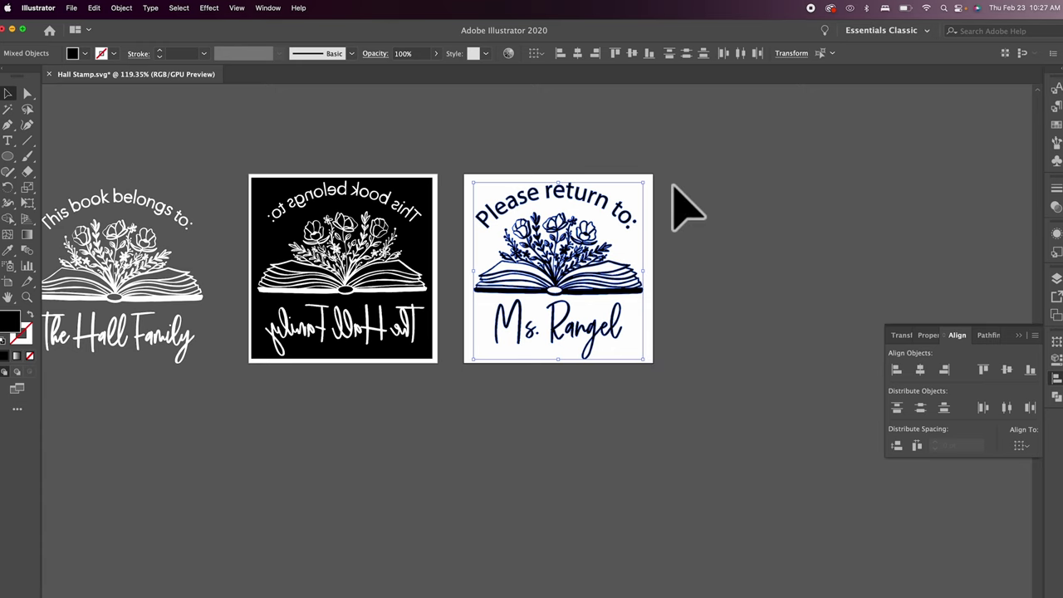
scroll(686, 208, "right", 2)
scroll(686, 208, "down", 1)
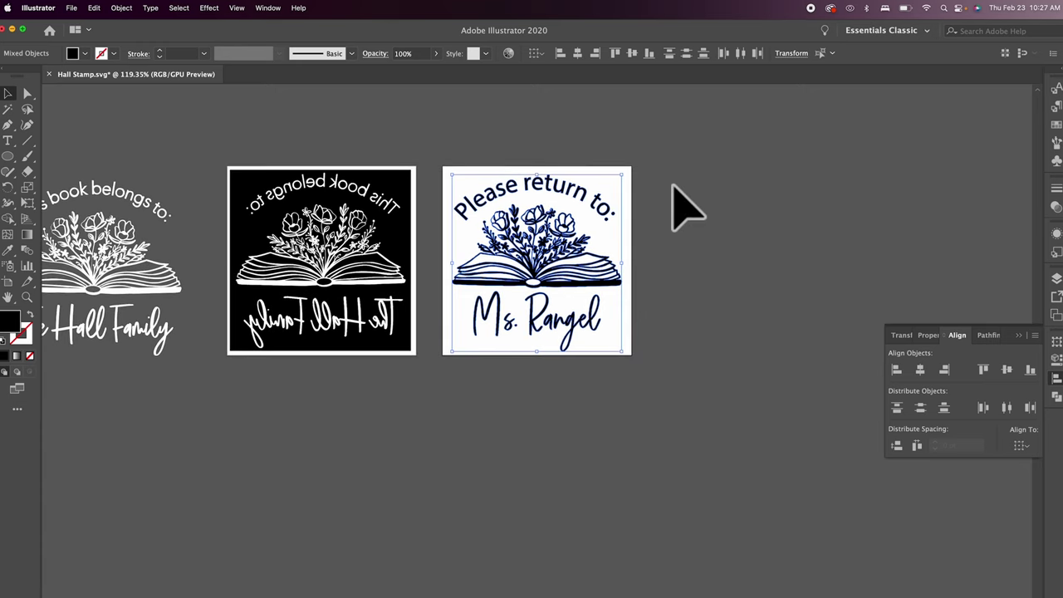
scroll(686, 208, "up", 5)
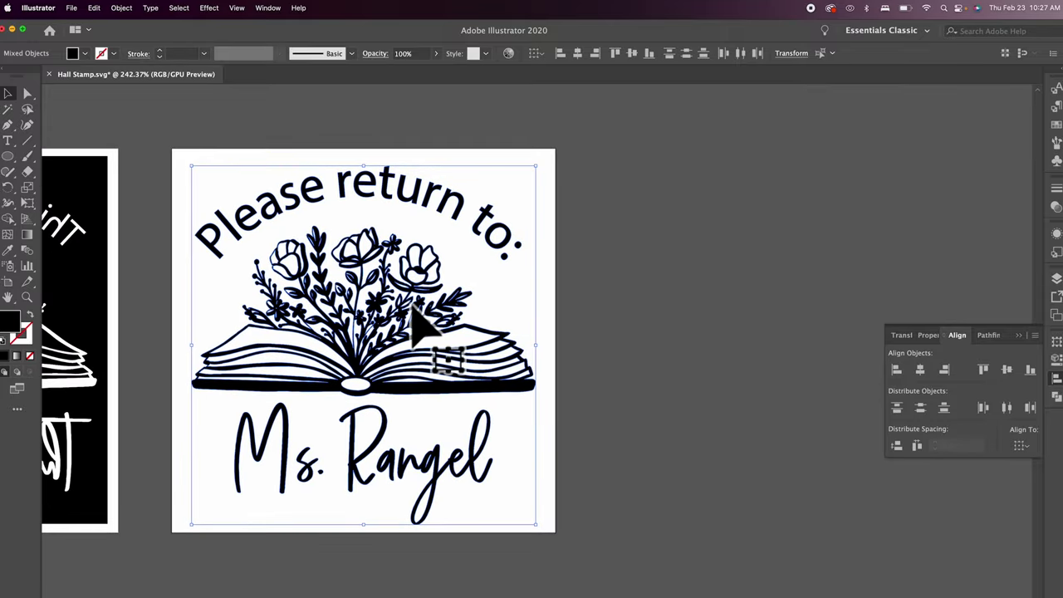
scroll(413, 310, "down", 2)
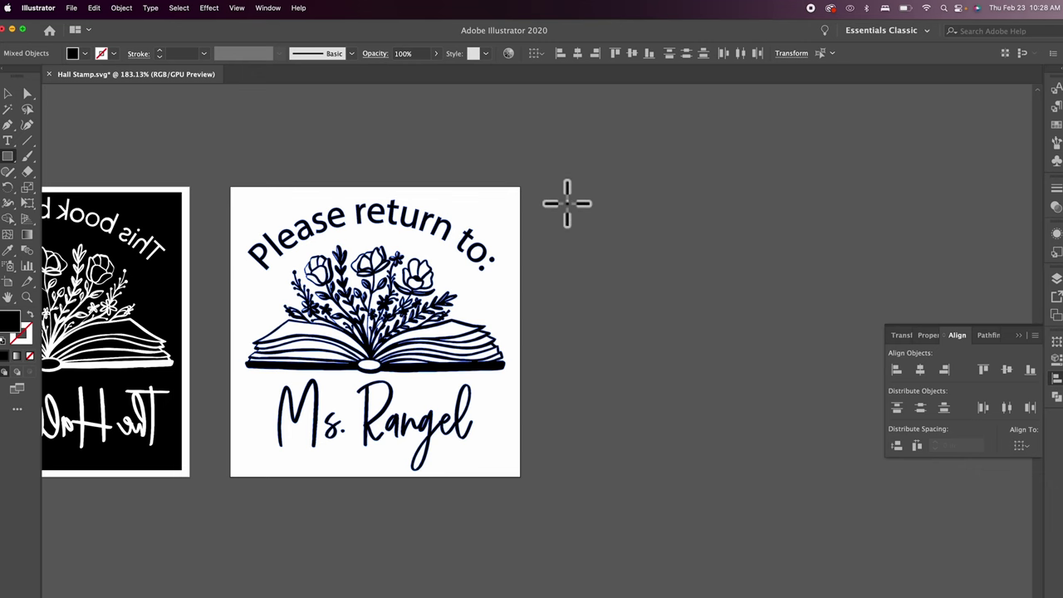
Step: Draw a 1.9 × 1.9 in square with the Rectangle tool
left_click(7, 157)
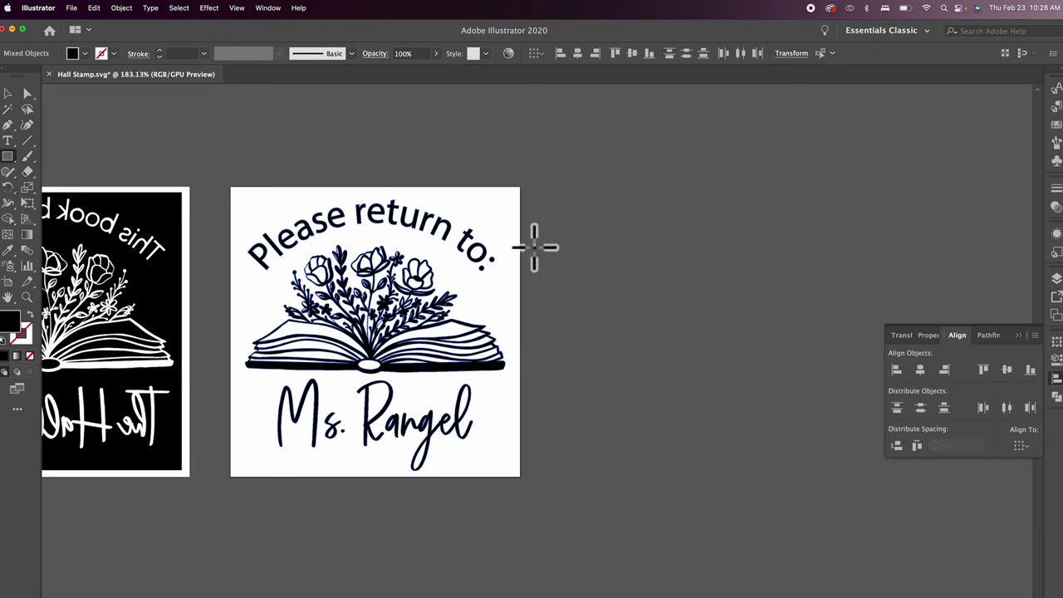
left_click(604, 224)
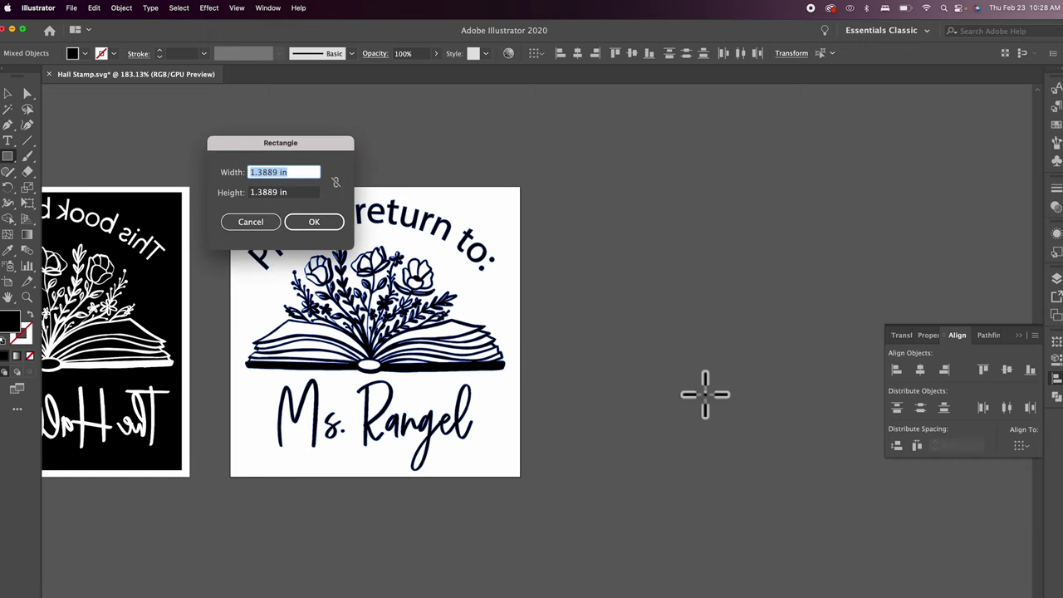
type("1.9")
key("Tab")
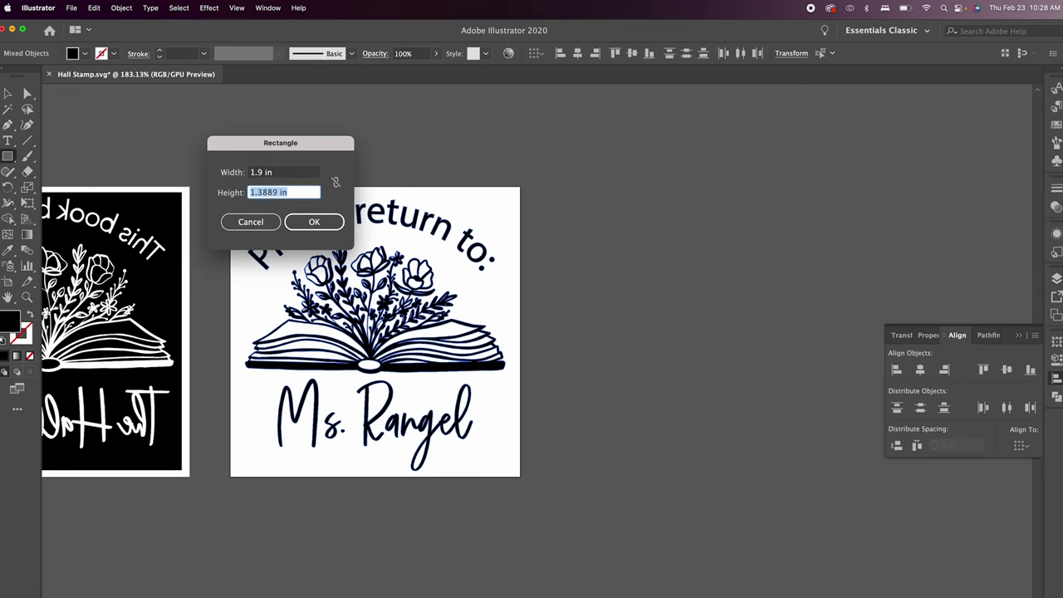
type("1.9")
key("Return")
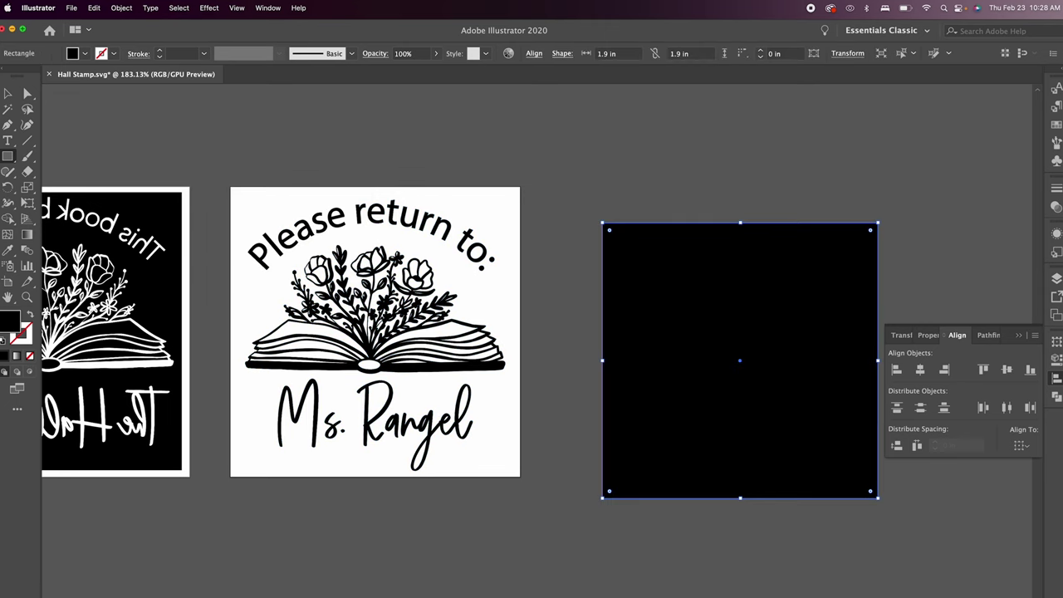
Step: Nudge the black square, then Option-drag a duplicate of it to the right and reselect the original
left_click(8, 93)
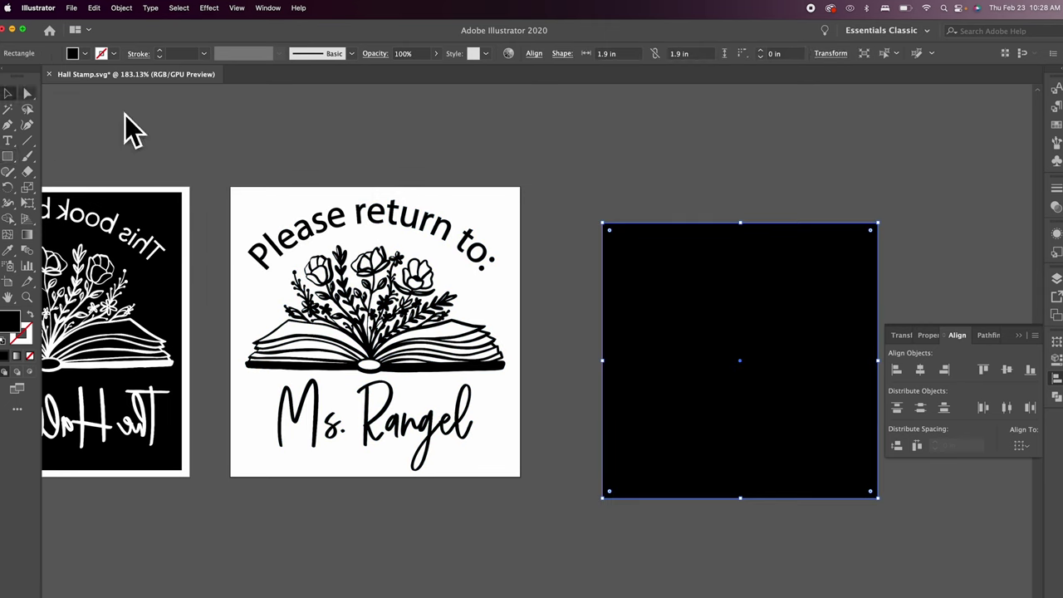
left_click_drag(700, 314, 671, 287)
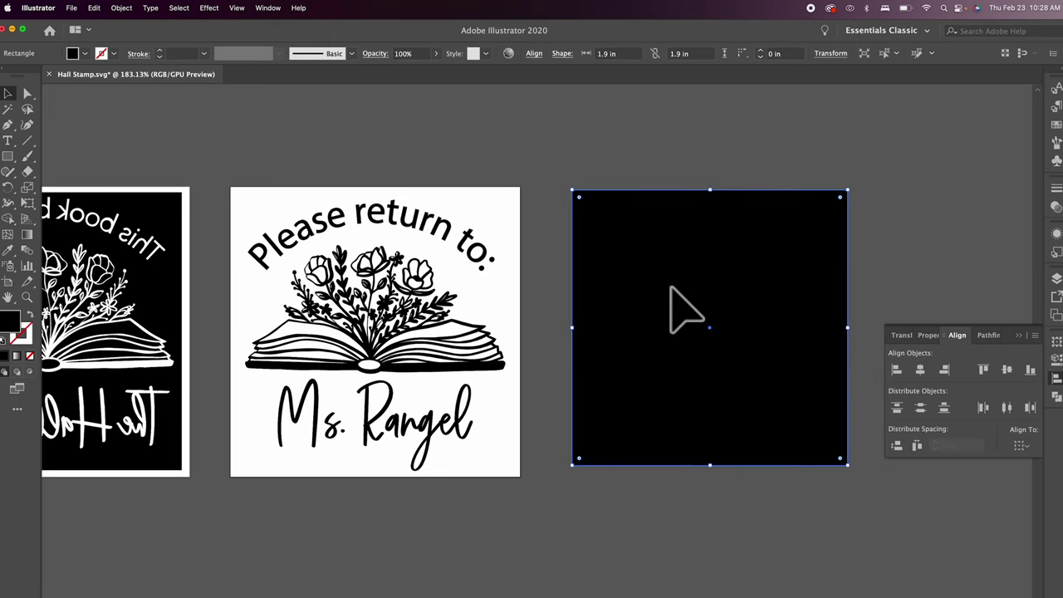
key("shift+super+b")
left_click_drag(686, 310, 872, 267)
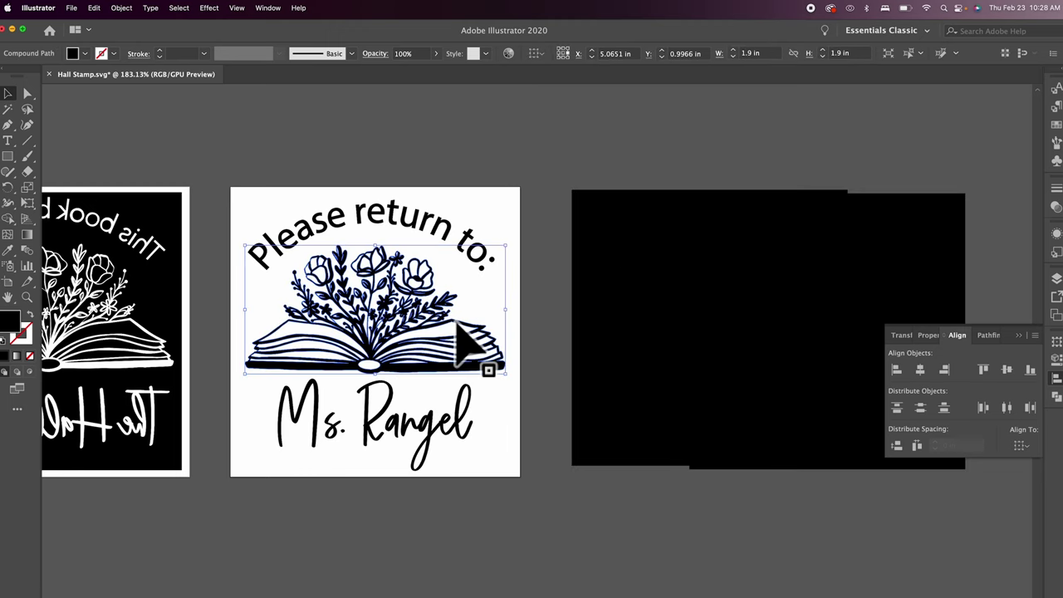
left_click(622, 297)
Step: Group all parts of the Please return to stamp design
left_click(374, 461)
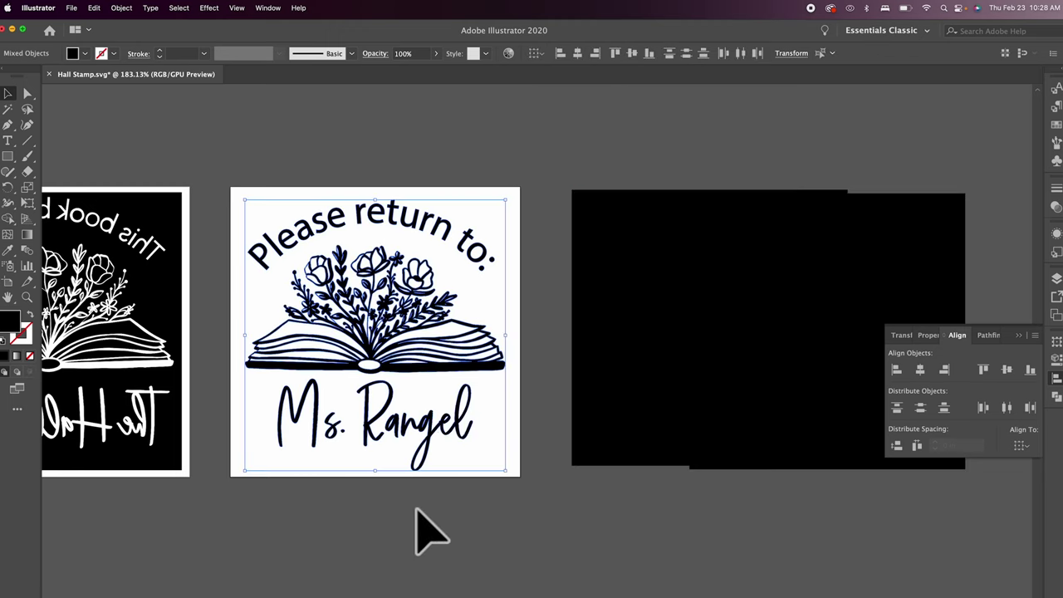
right_click(3, 459)
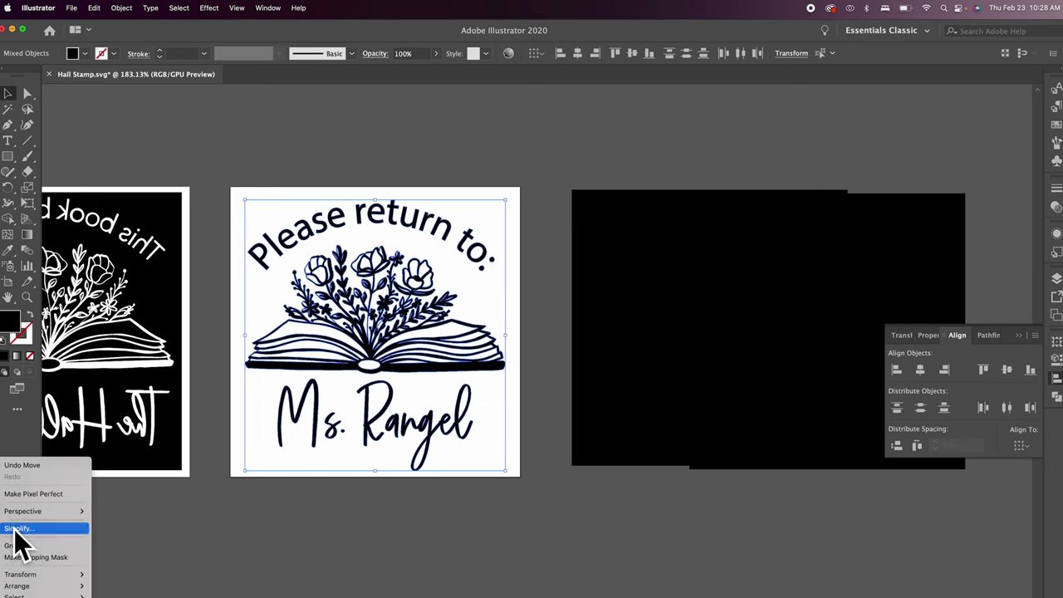
left_click(29, 561)
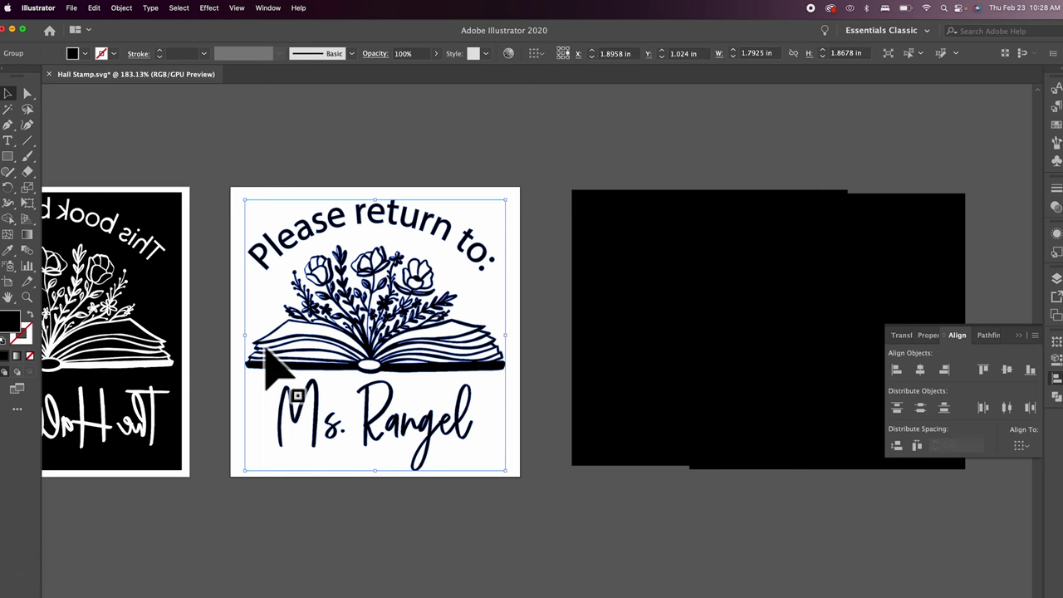
Step: Move the duplicate black square onto the stamp's backing, send it behind the artwork, and select the artwork
left_click(710, 312)
left_click_drag(618, 281, 515, 279)
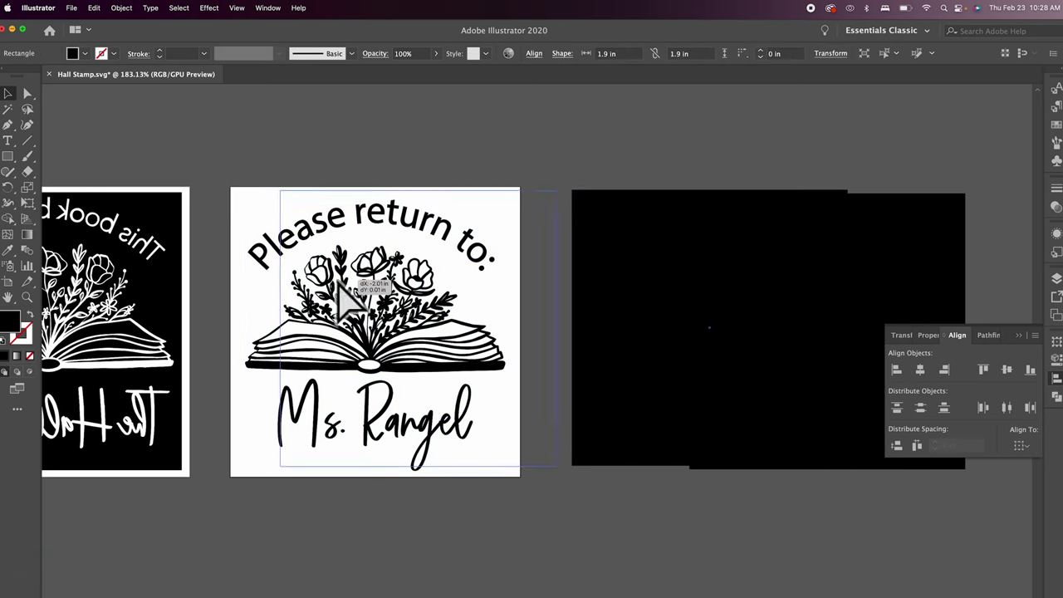
left_click_drag(338, 283, 297, 281)
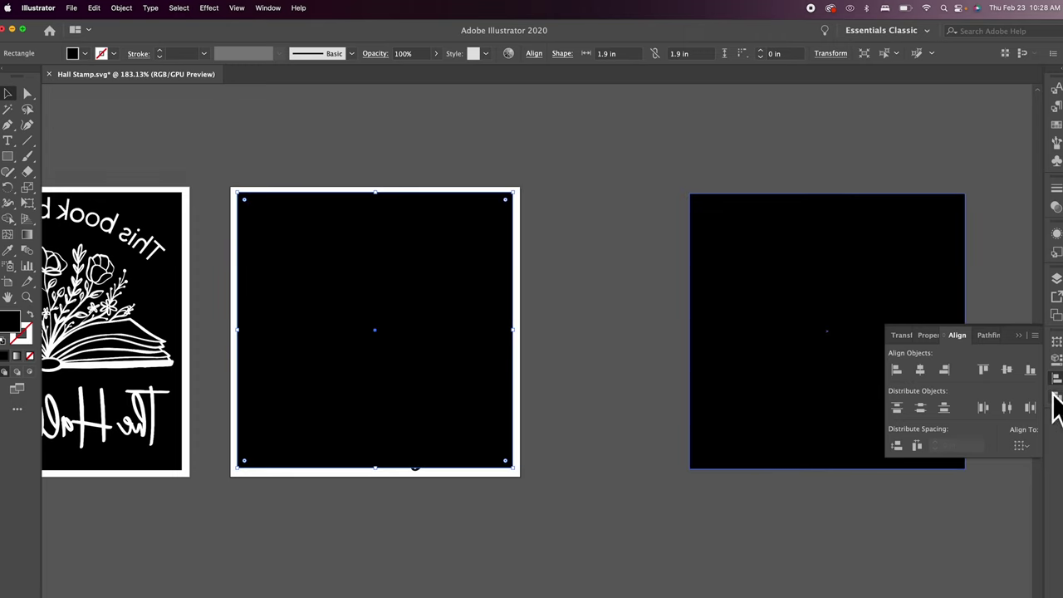
right_click(389, 246)
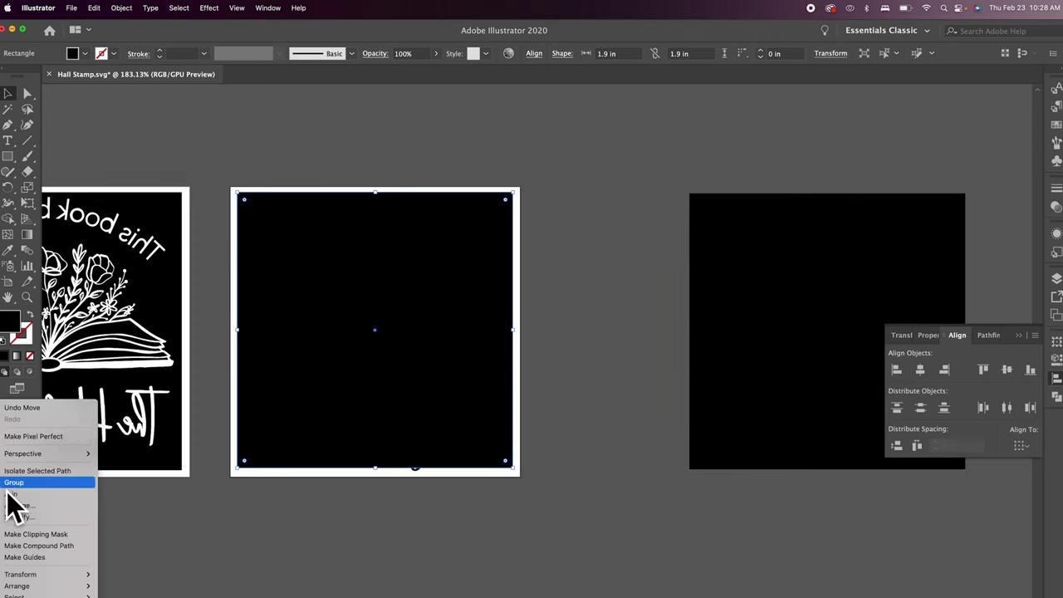
mouse_move(50, 587)
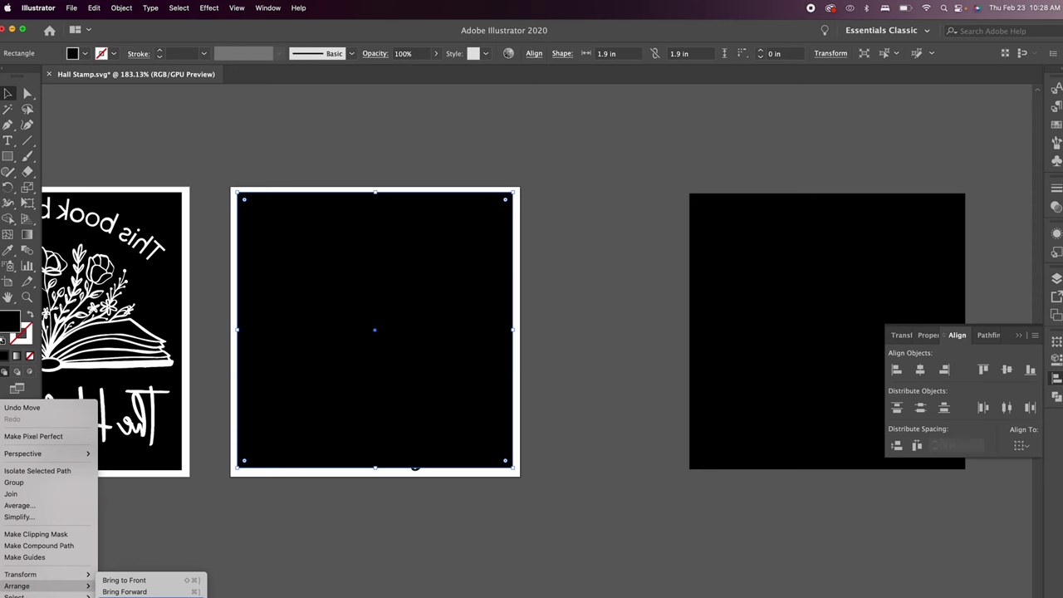
key("Escape")
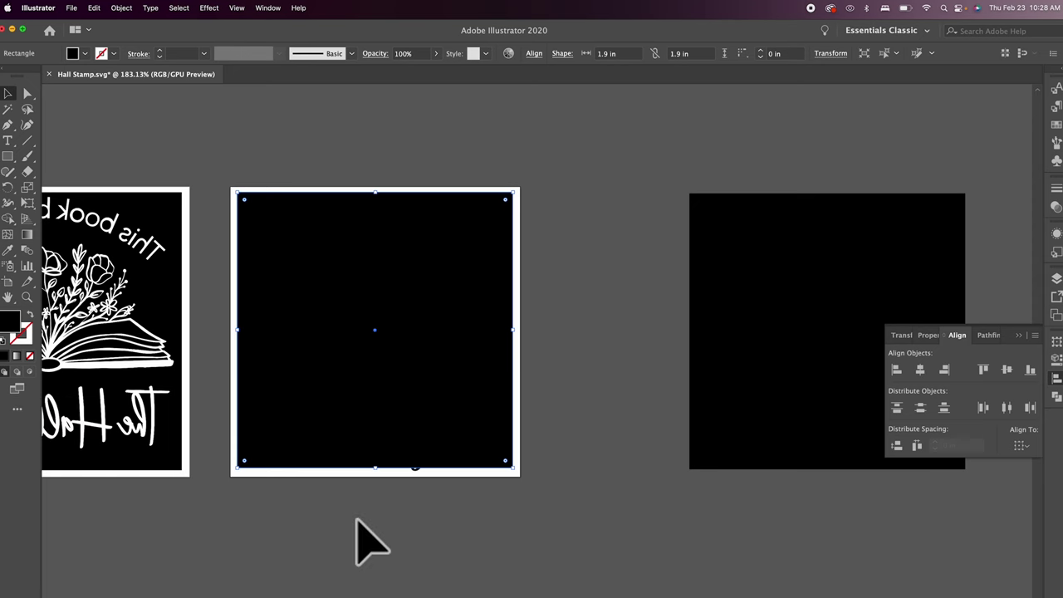
left_click(371, 544)
left_click(404, 380)
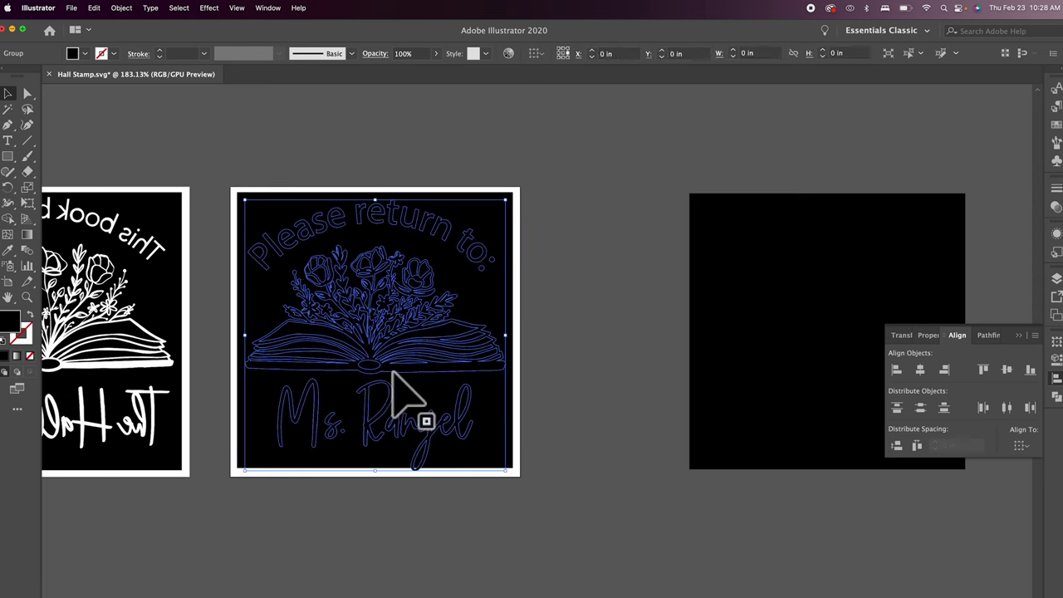
Step: Fill the Please return to stamp artwork with white (FFFFFF)
double_click(9, 328)
left_click_drag(161, 168, 142, 157)
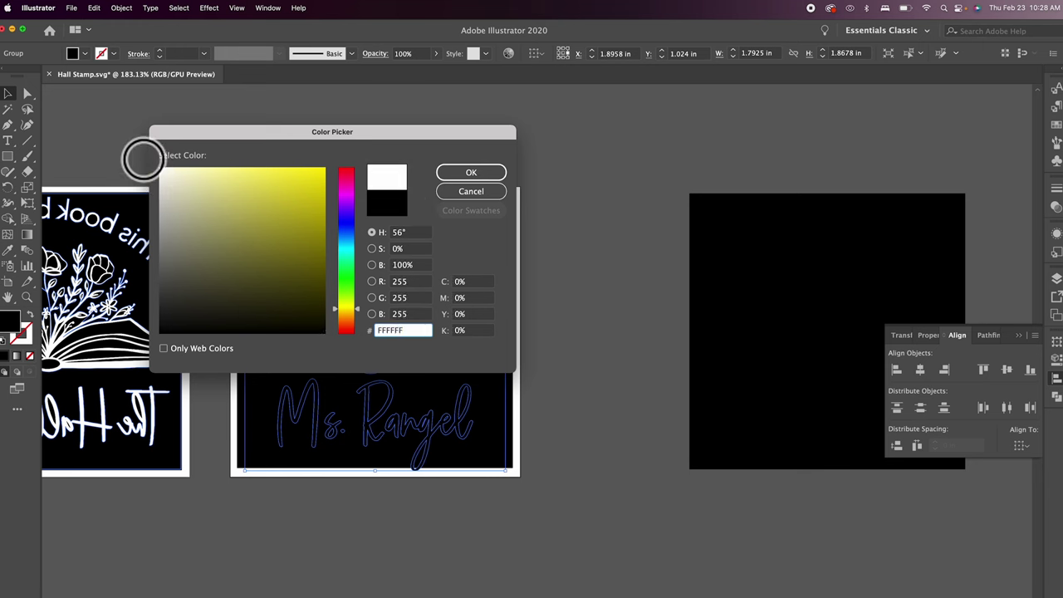
left_click(471, 172)
Step: Nudge the white artwork on the black square and shrink it slightly to fit
left_click(558, 278)
left_click_drag(441, 236, 442, 233)
left_click(578, 386)
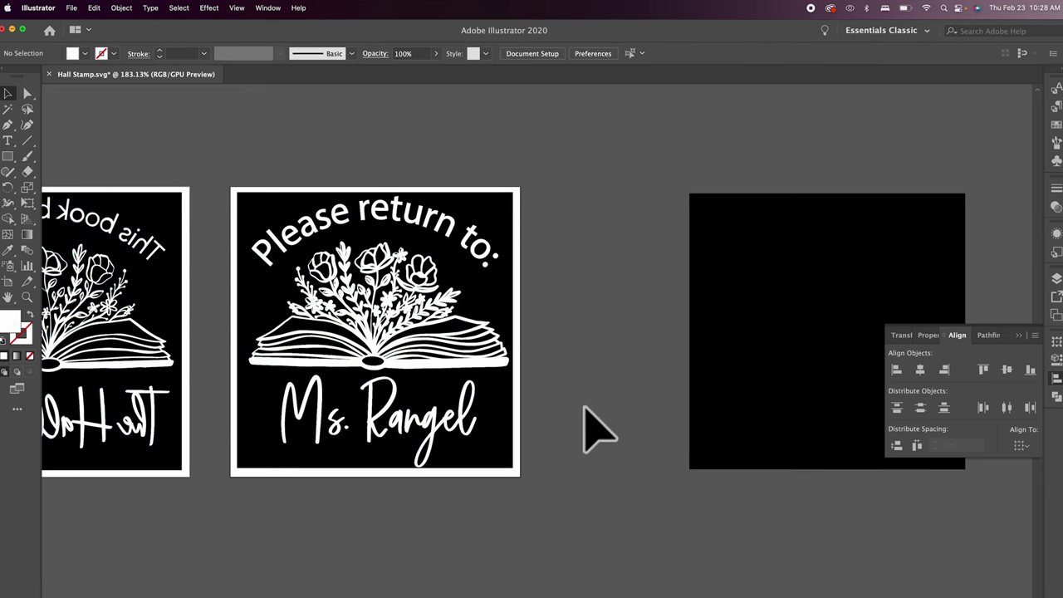
left_click(426, 431)
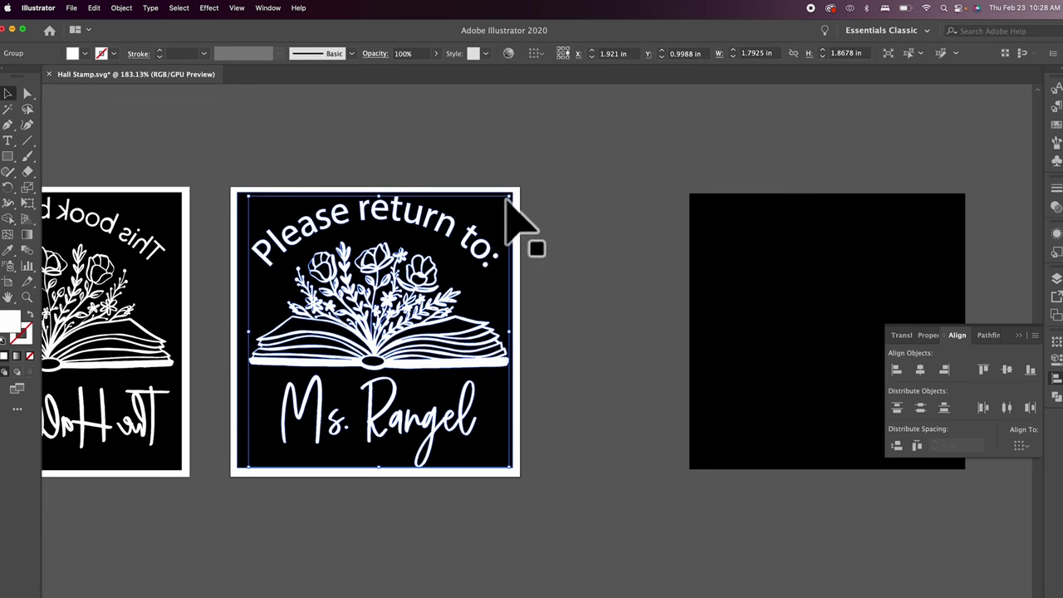
mouse_move(510, 198)
left_mouse_down()
mouse_move(505, 206)
mouse_move(515, 201)
left_mouse_up()
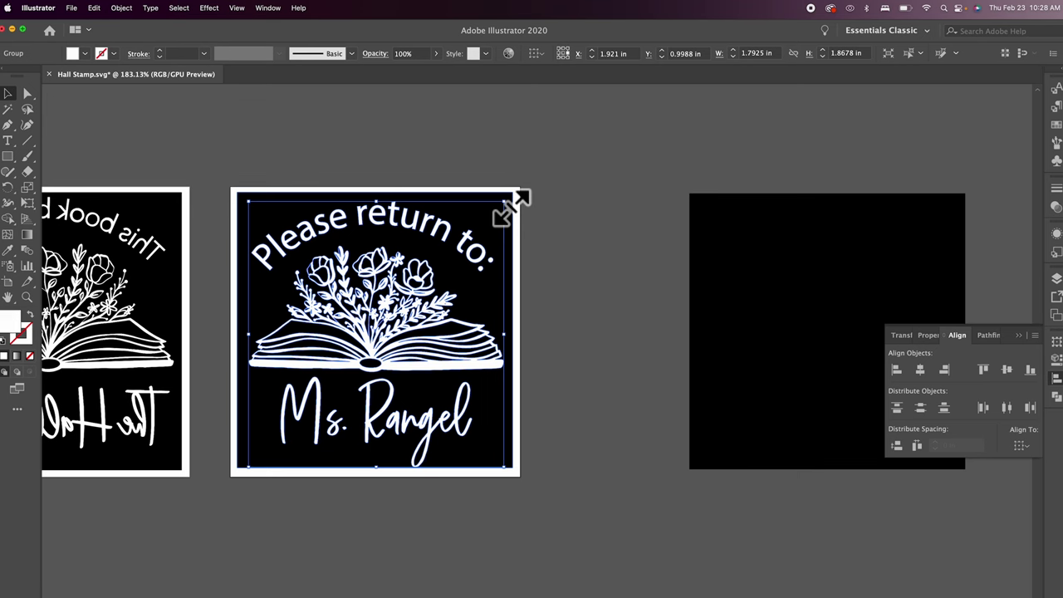
left_click(615, 270)
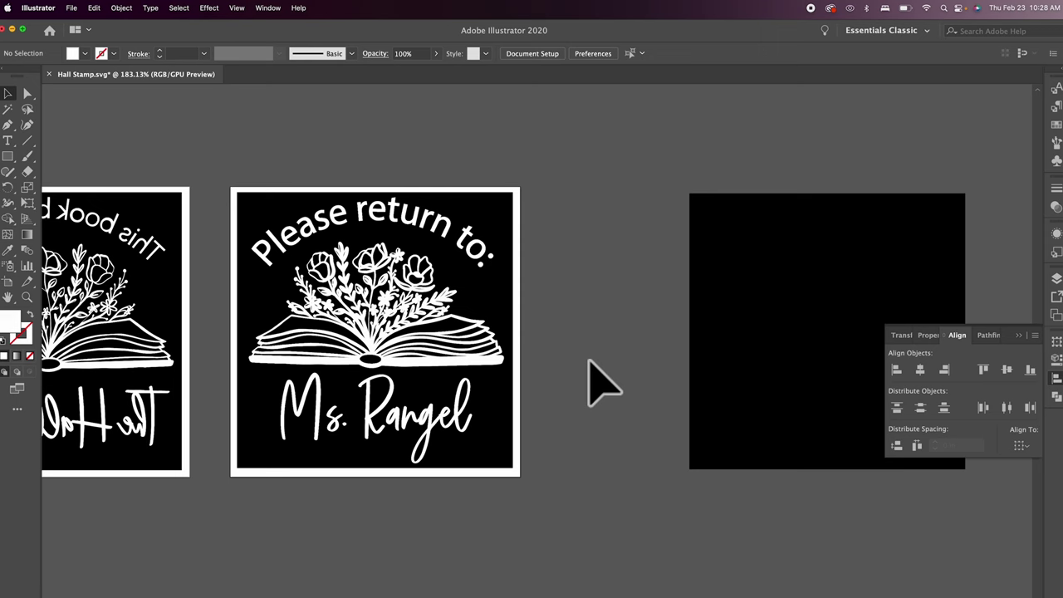
Step: Drag the mirrored stamp artwork back and centre it on its white backing
scroll(590, 361, "down", 3)
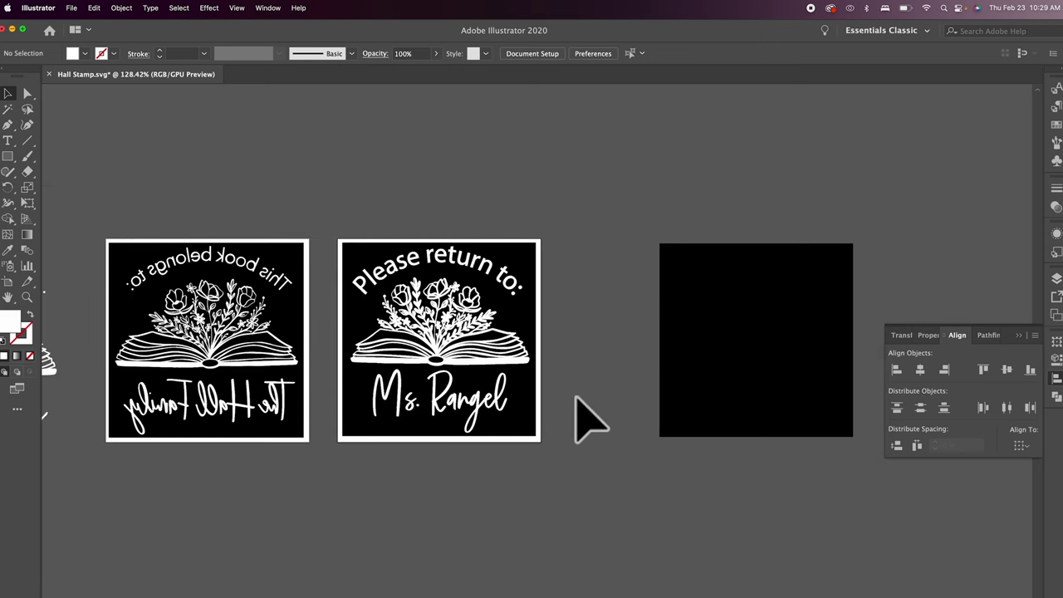
left_click_drag(238, 332, 166, 224)
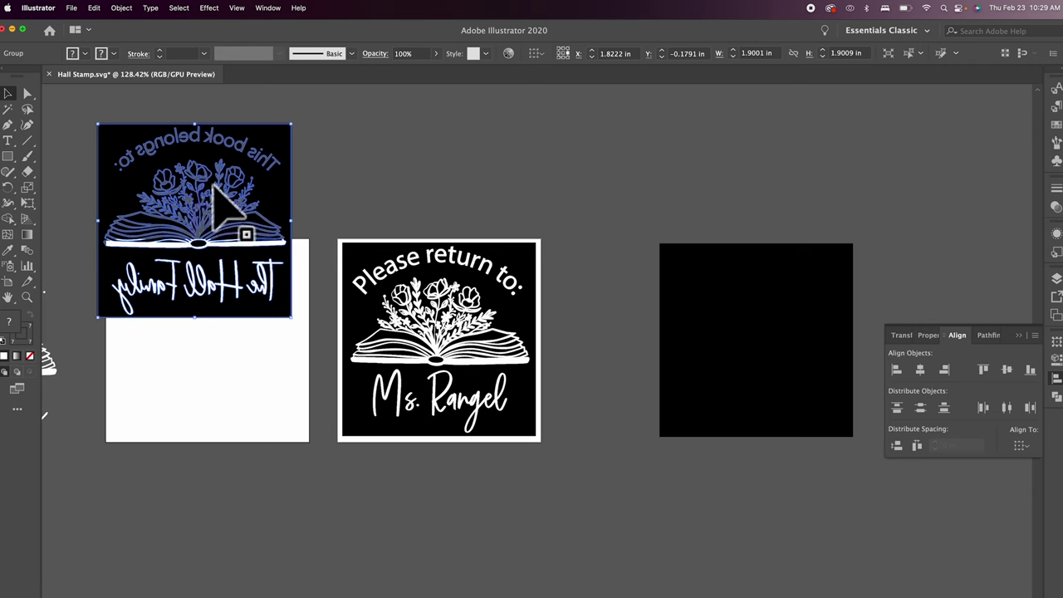
left_click_drag(225, 208, 224, 313)
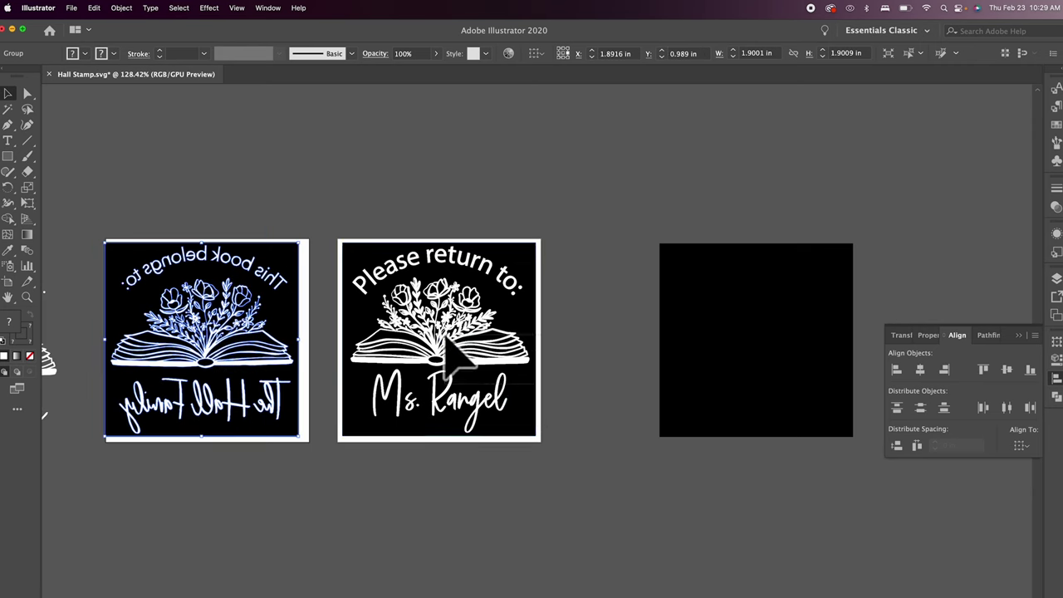
left_click_drag(446, 334, 463, 276)
left_click(598, 266)
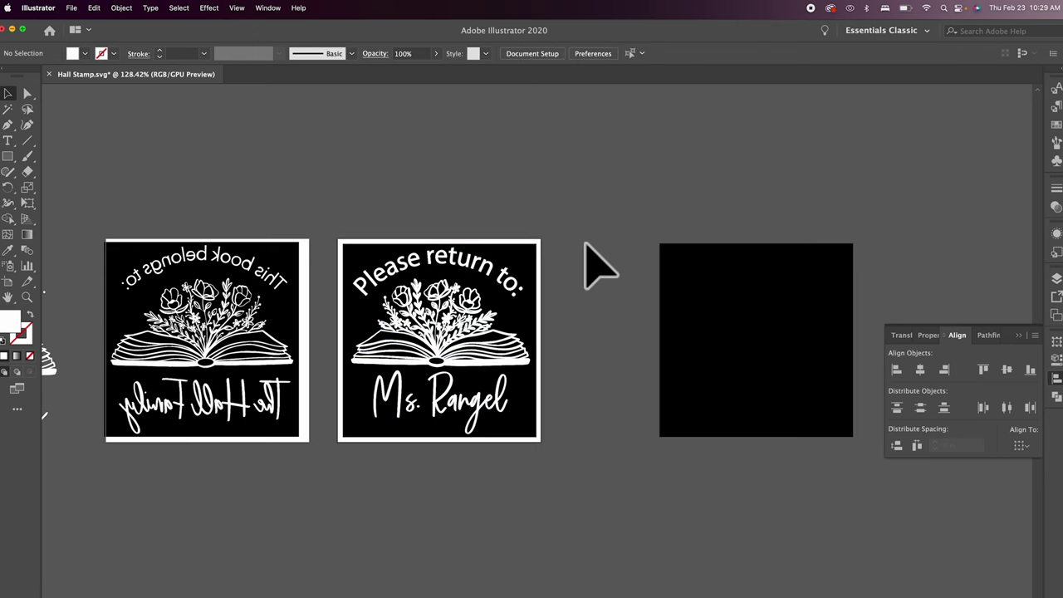
Step: Give the Please return to artwork a yellow AA9F18 fill
left_click(440, 341)
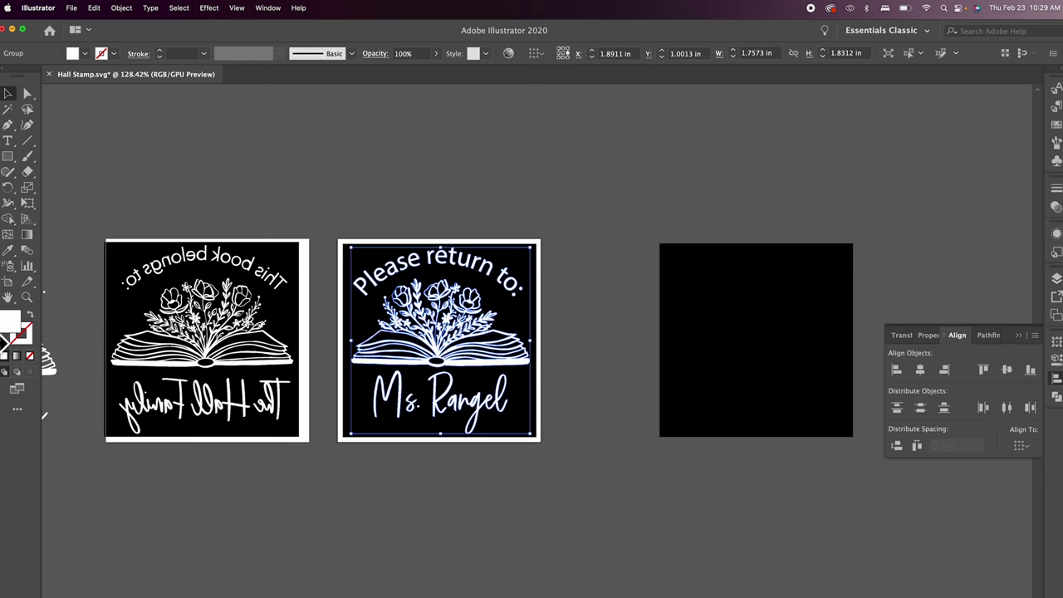
double_click(10, 324)
left_click(302, 222)
left_click(499, 172)
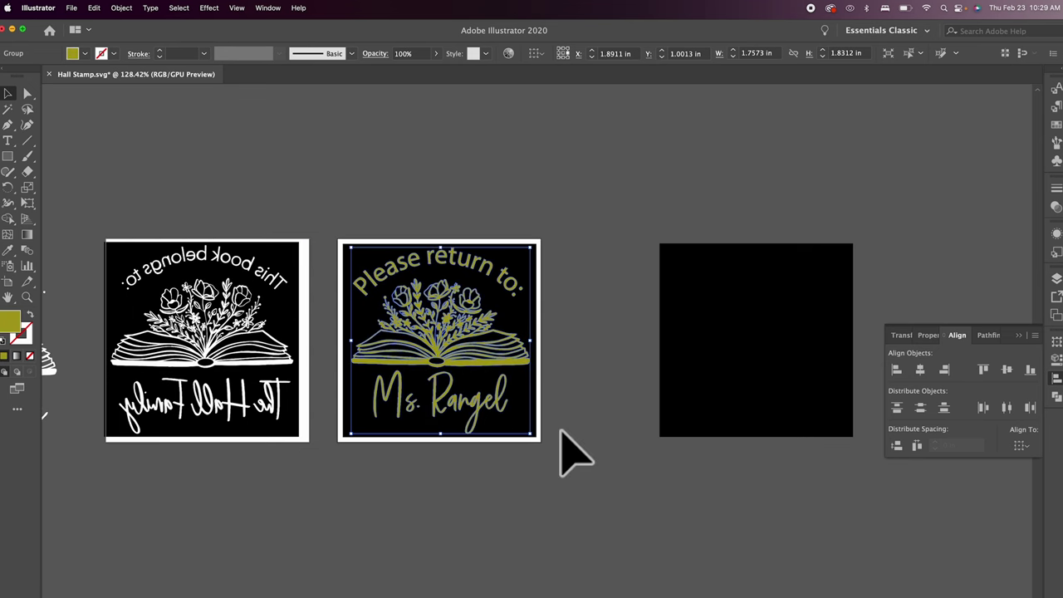
left_click(121, 8)
Step: Reflect the Please return to artwork horizontally so its lettering reads backwards, then reselect it
mouse_move(130, 29)
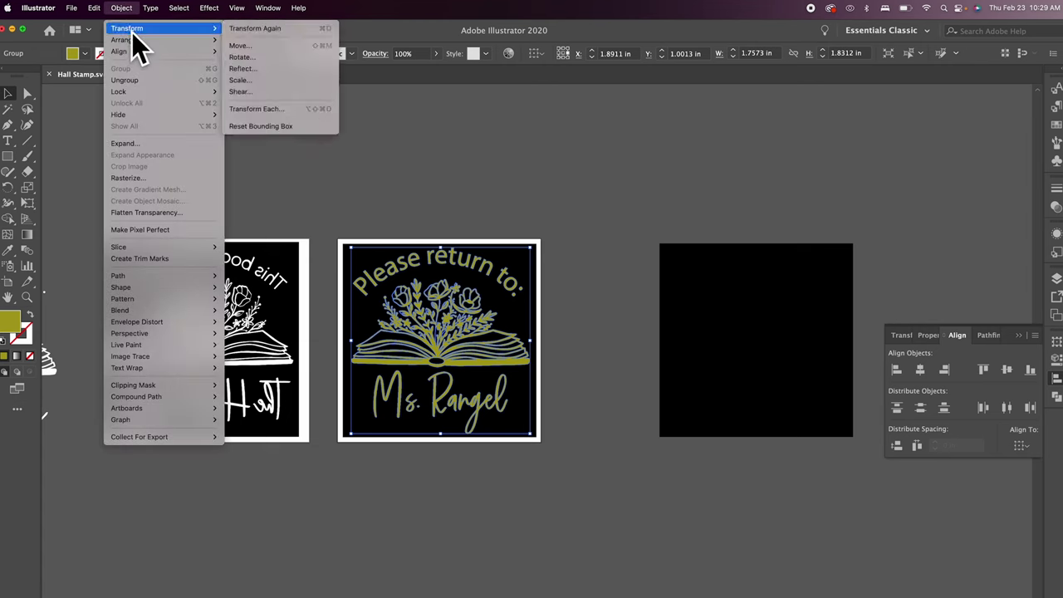
left_click(260, 69)
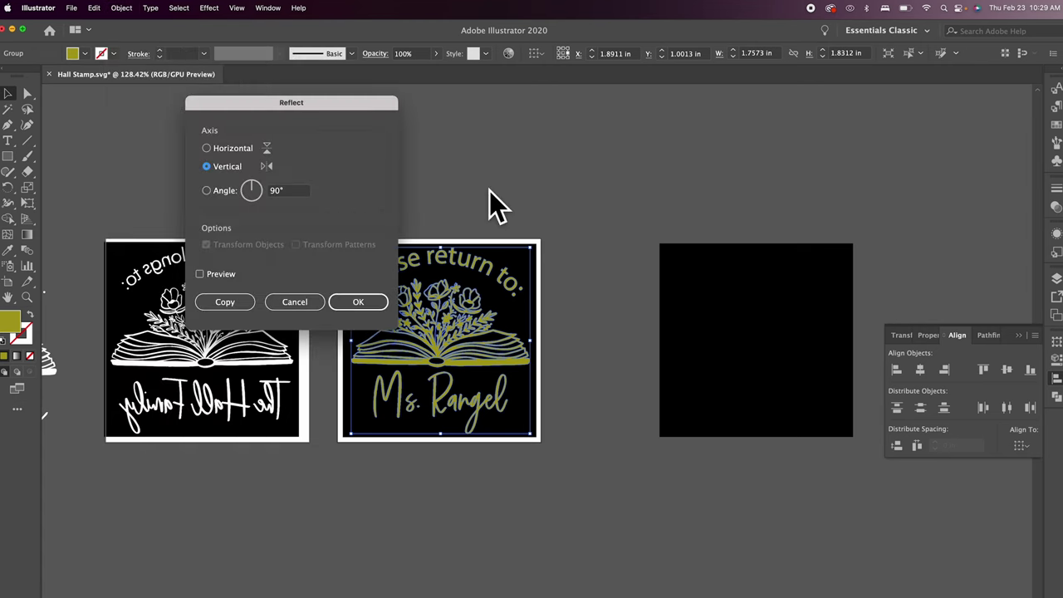
left_click(362, 301)
left_click(601, 451)
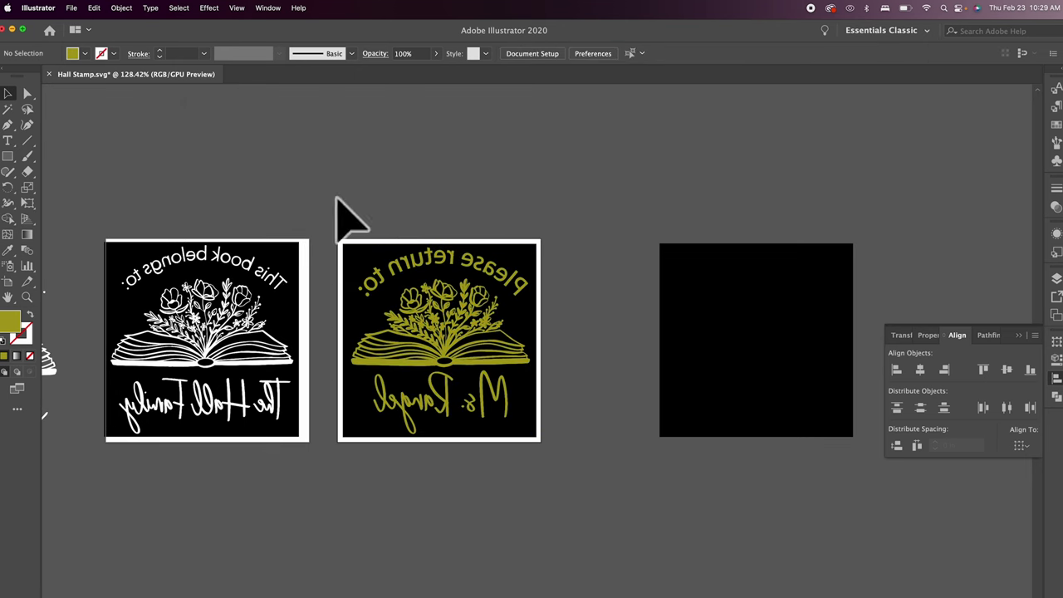
left_click(441, 249)
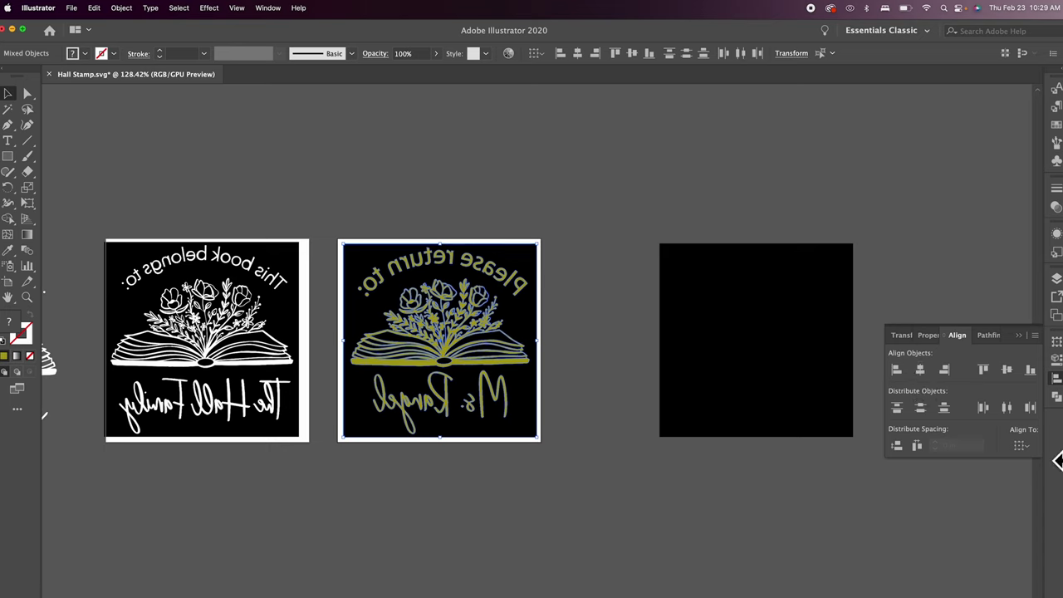
Step: Show the Pathfinder panel and apply Exclude to knock the artwork out of the black square
left_click(1056, 397)
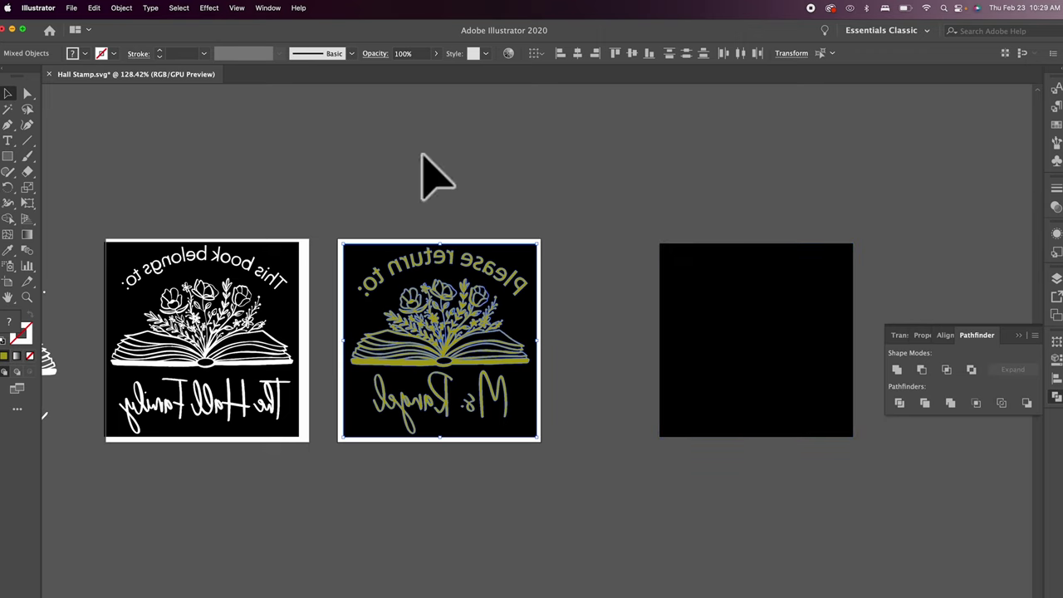
left_click(267, 7)
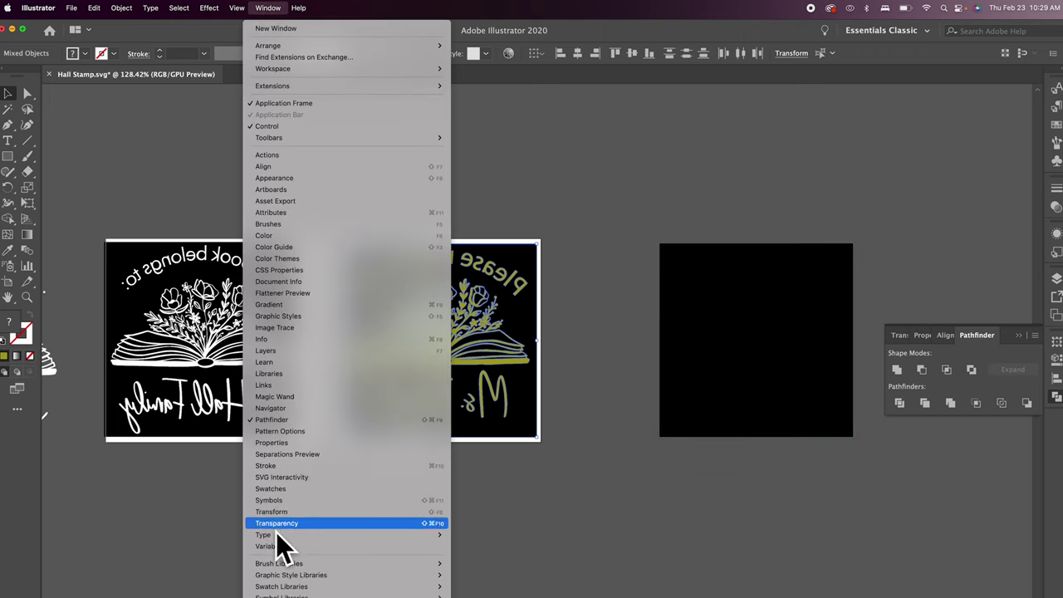
left_click(281, 425)
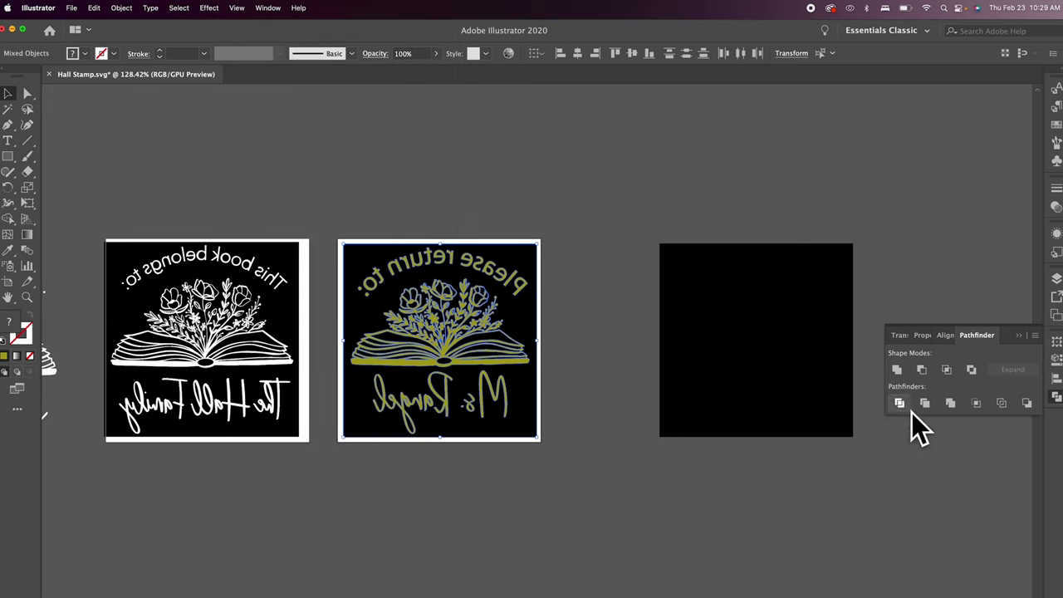
left_click(973, 370)
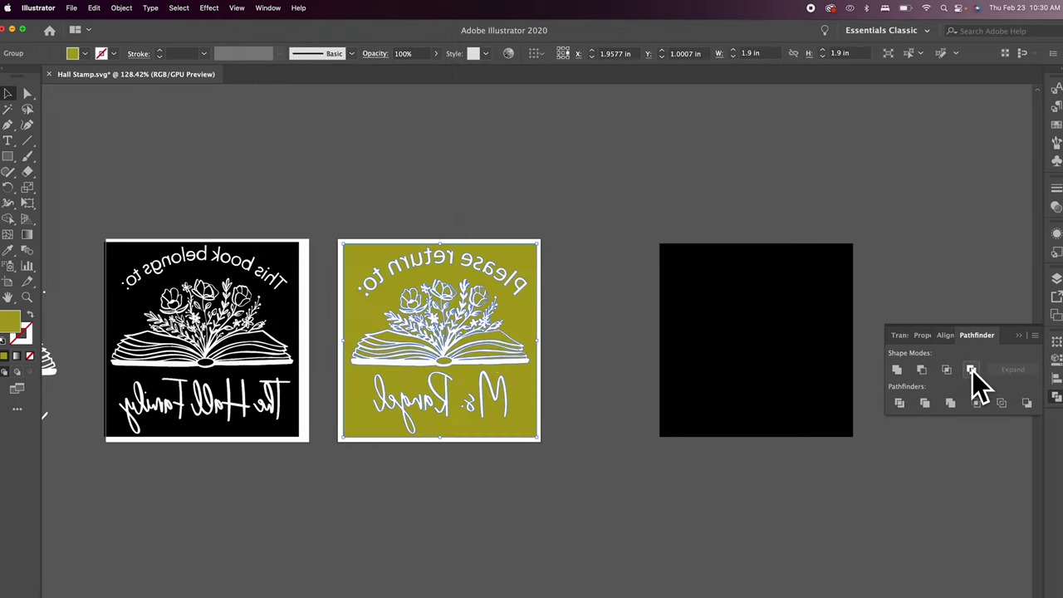
Step: Drag the knocked-out yellow-green stamp back onto its white backing square and reselect it
left_click_drag(493, 333, 515, 173)
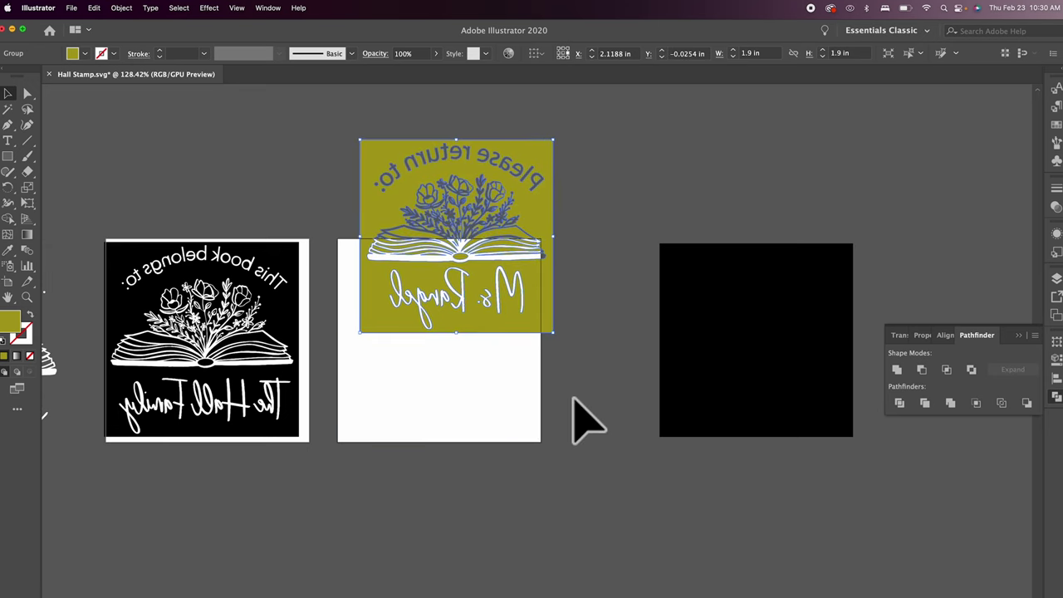
left_click_drag(491, 197, 476, 296)
left_click(606, 336)
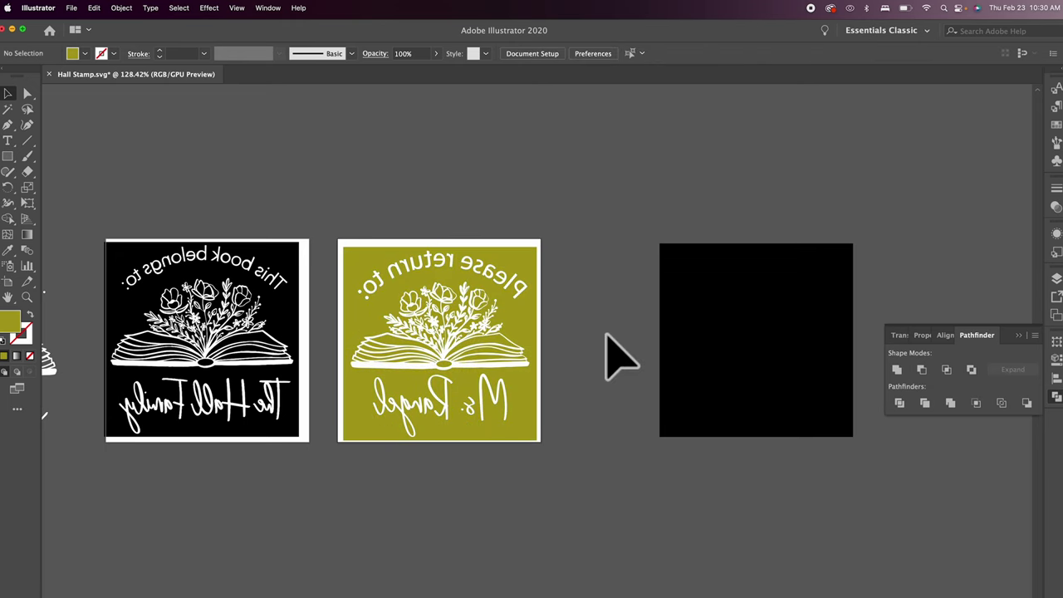
left_click(511, 320)
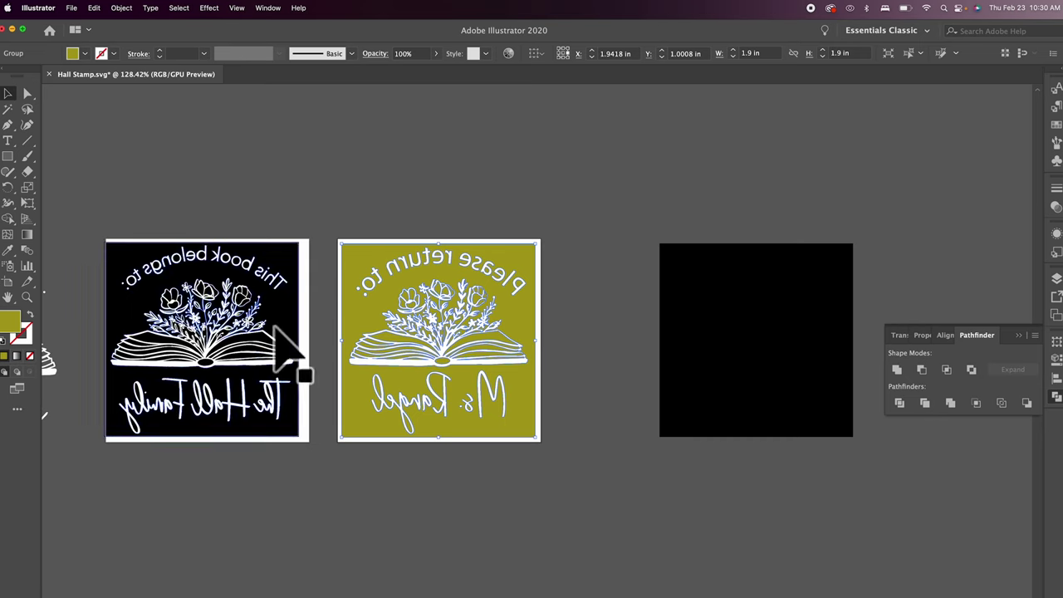
Step: Make the spare black square an unfilled outline and centre it over the yellow-green stamp with Align
left_click_drag(814, 306, 719, 307)
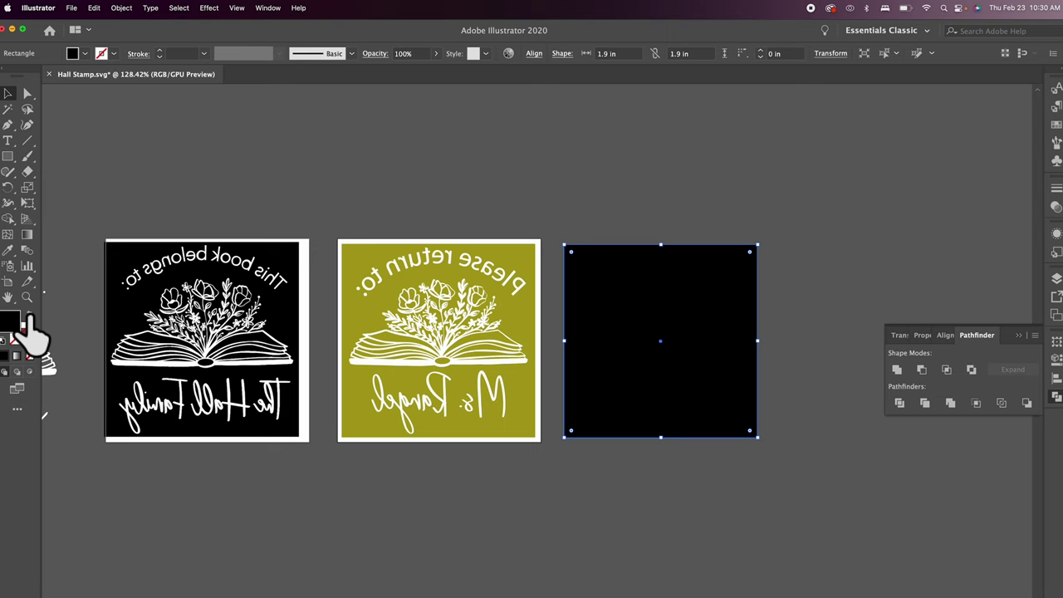
left_click(28, 315)
left_click(711, 321)
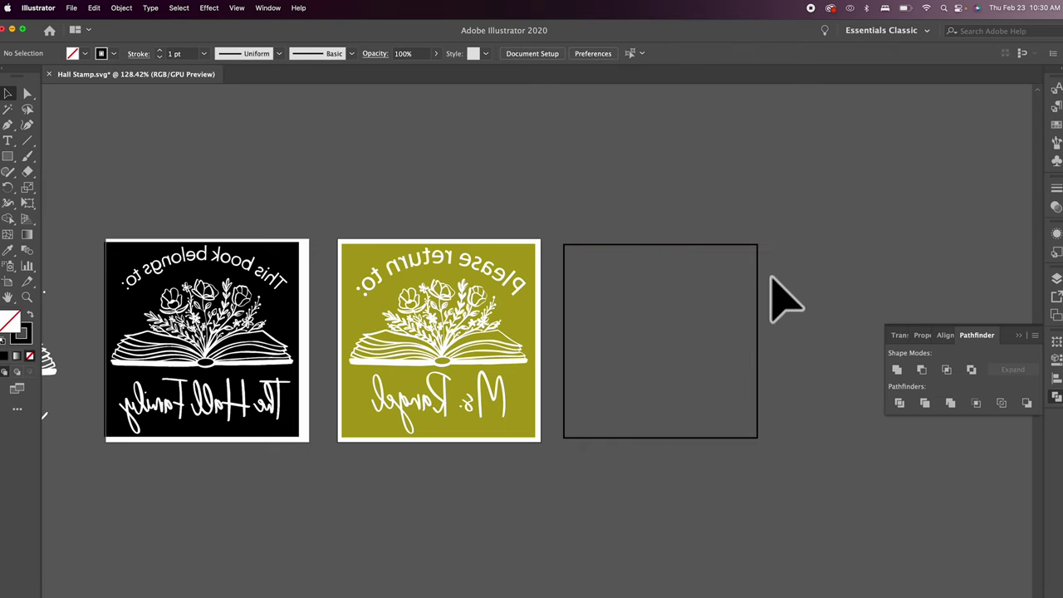
left_click_drag(754, 287, 537, 292)
left_click_drag(416, 214, 520, 508)
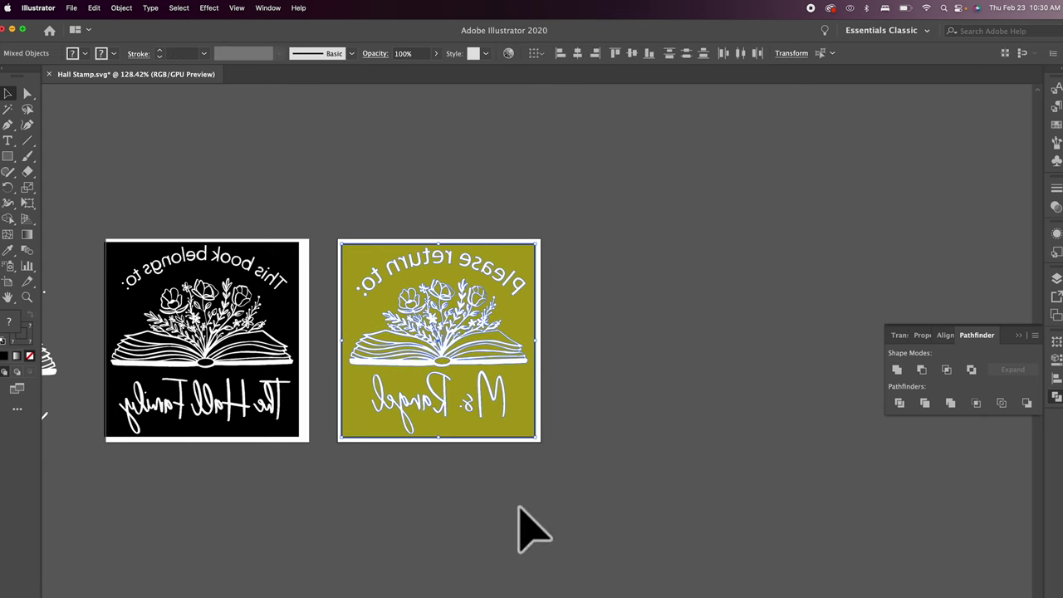
left_click(1055, 379)
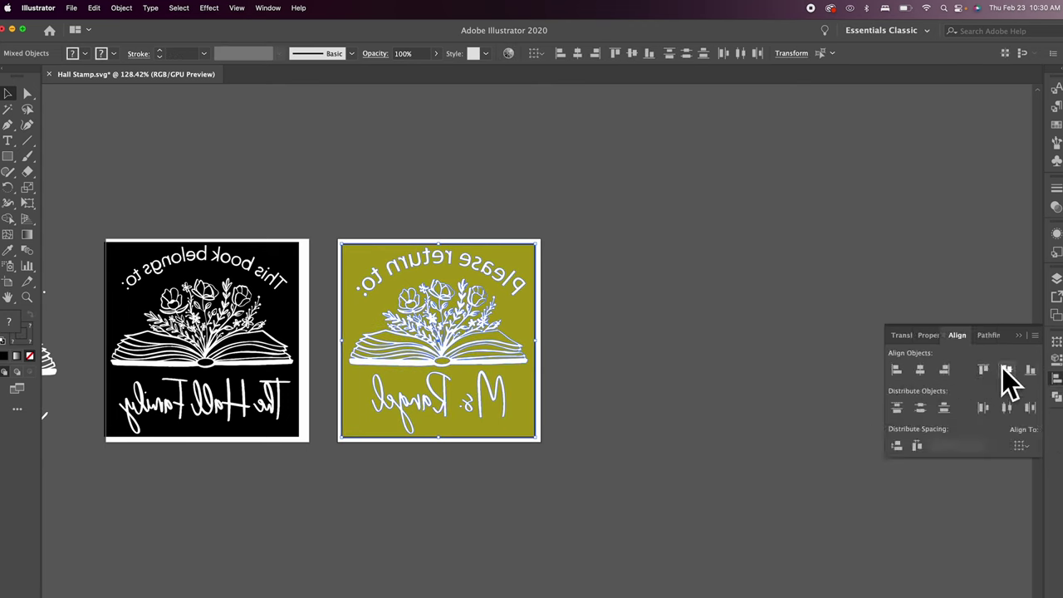
left_click(731, 332)
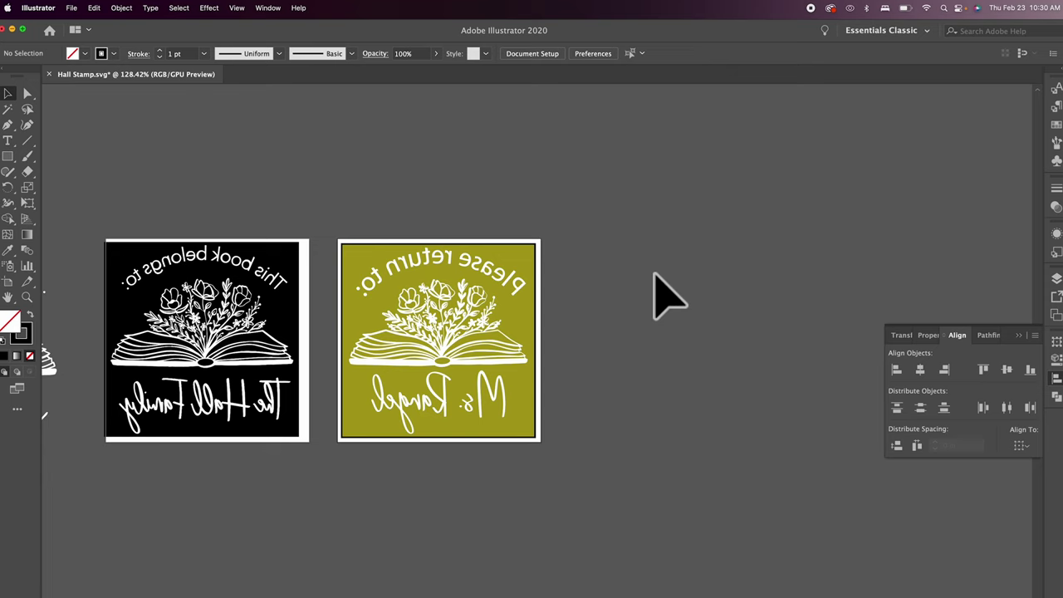
Step: Save Hall Stamp.svg with the SVG 1.1 profile
left_click(70, 8)
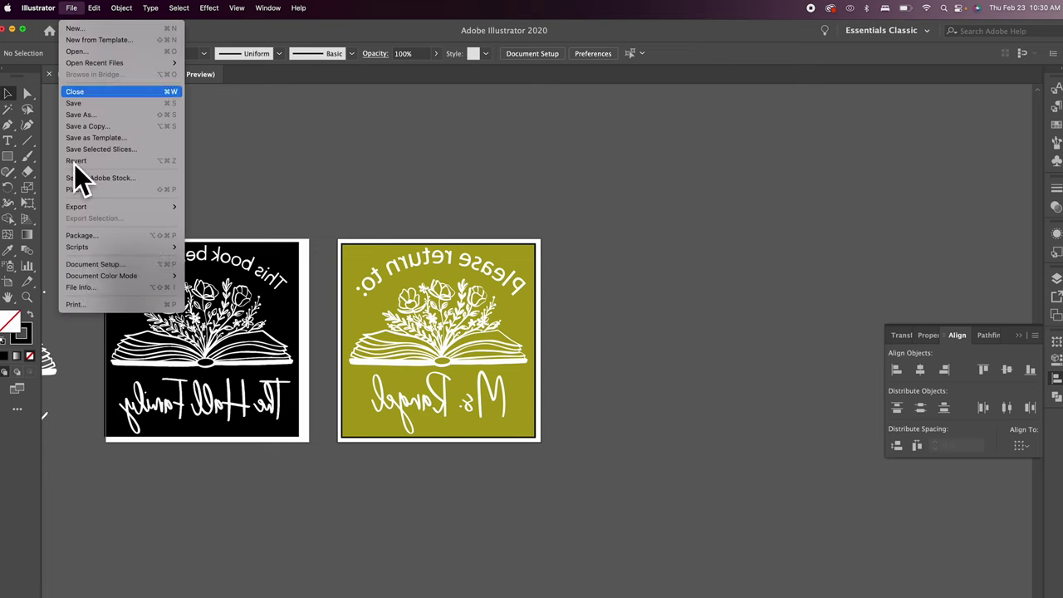
left_click(107, 107)
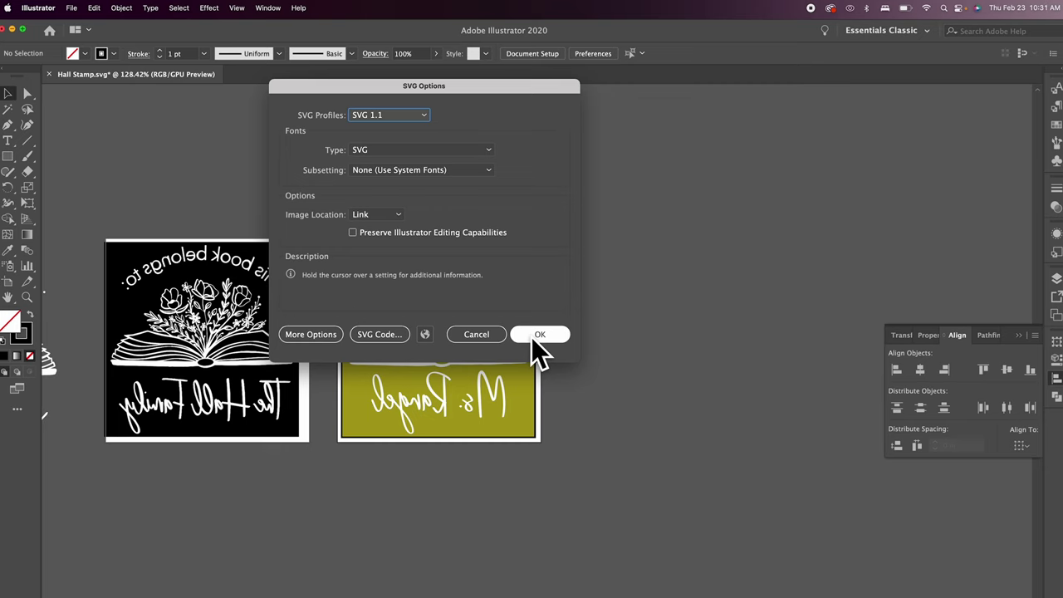
left_click(532, 337)
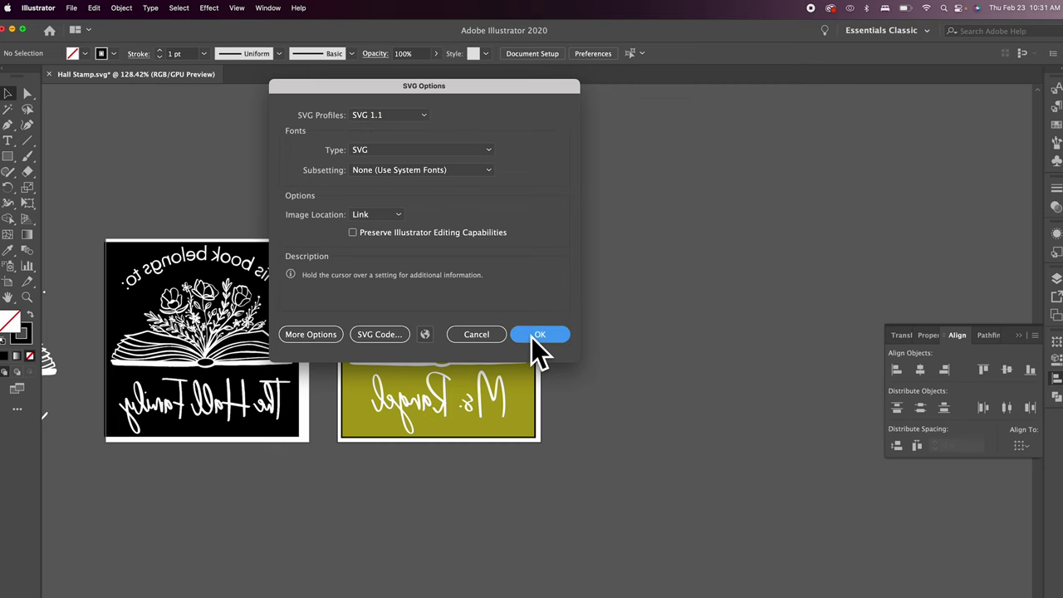
key("super+Tab")
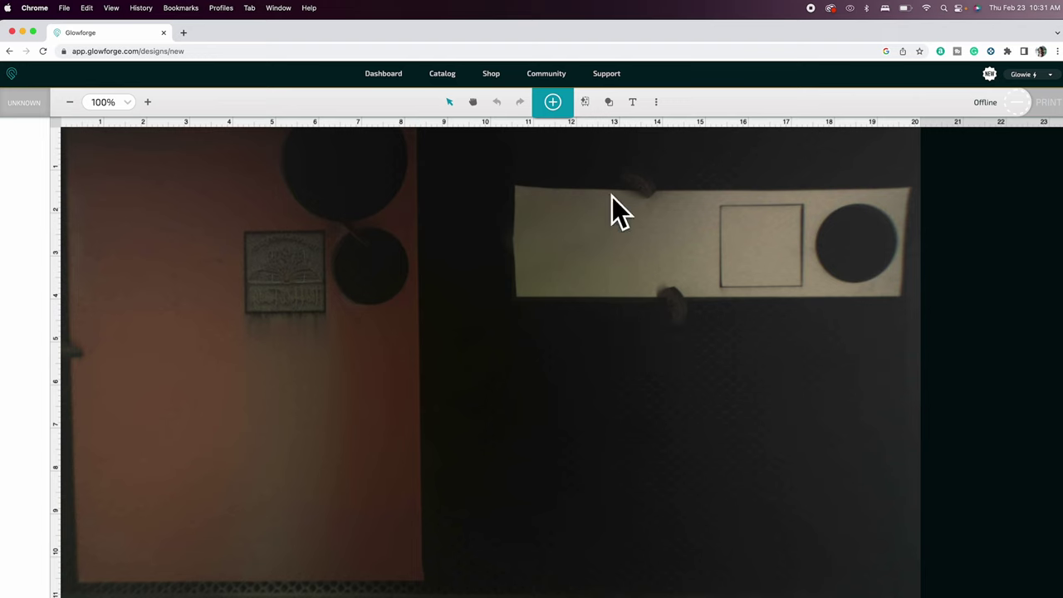
Step: Upload the saved Hall Stamp SVG into the Glowforge Stamp design
left_click(557, 104)
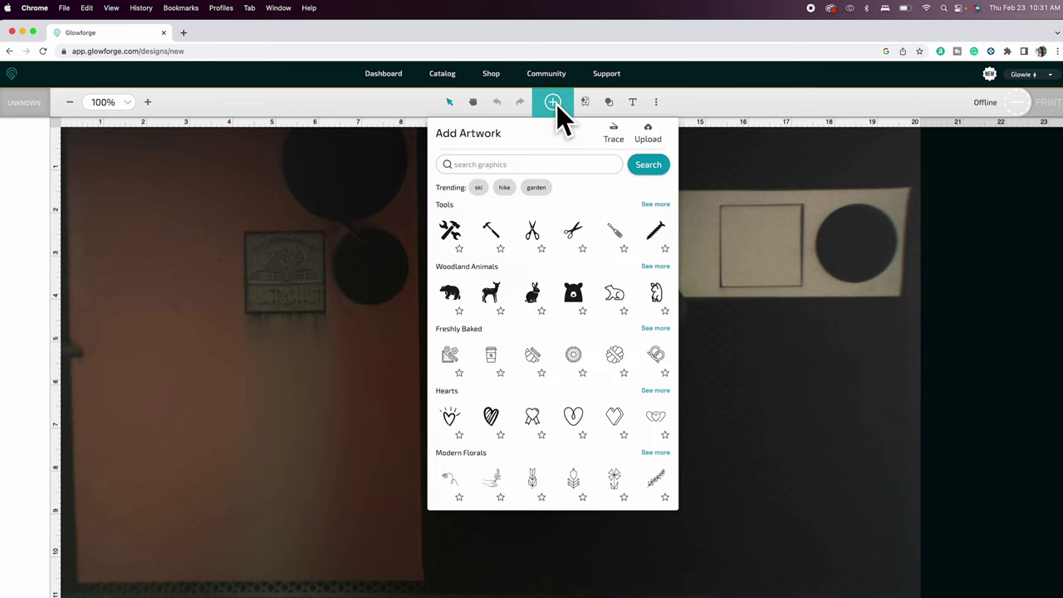
left_click(652, 141)
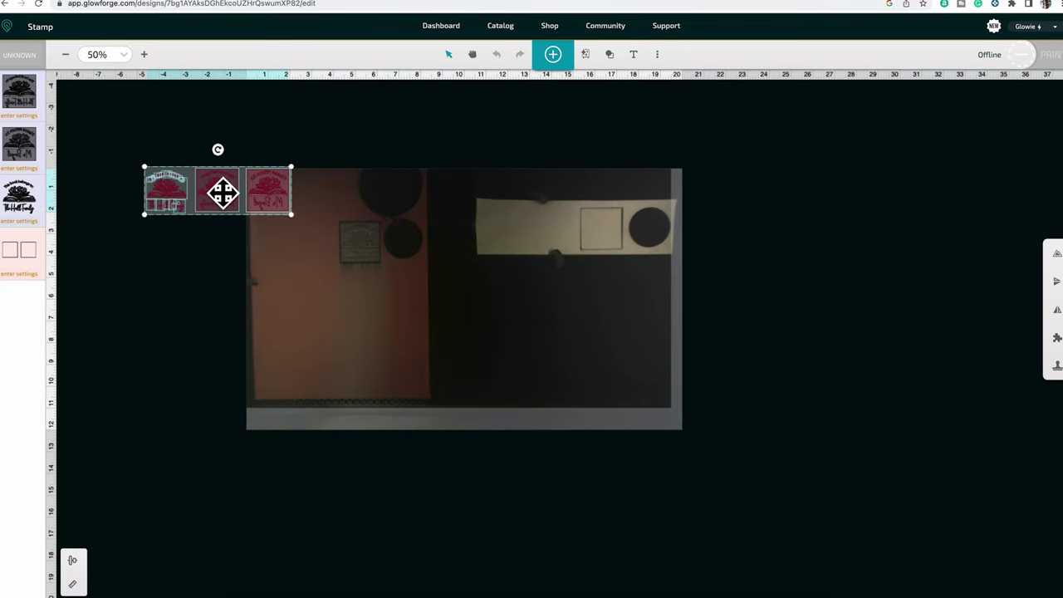
left_click_drag(218, 192, 278, 218)
left_click(285, 278)
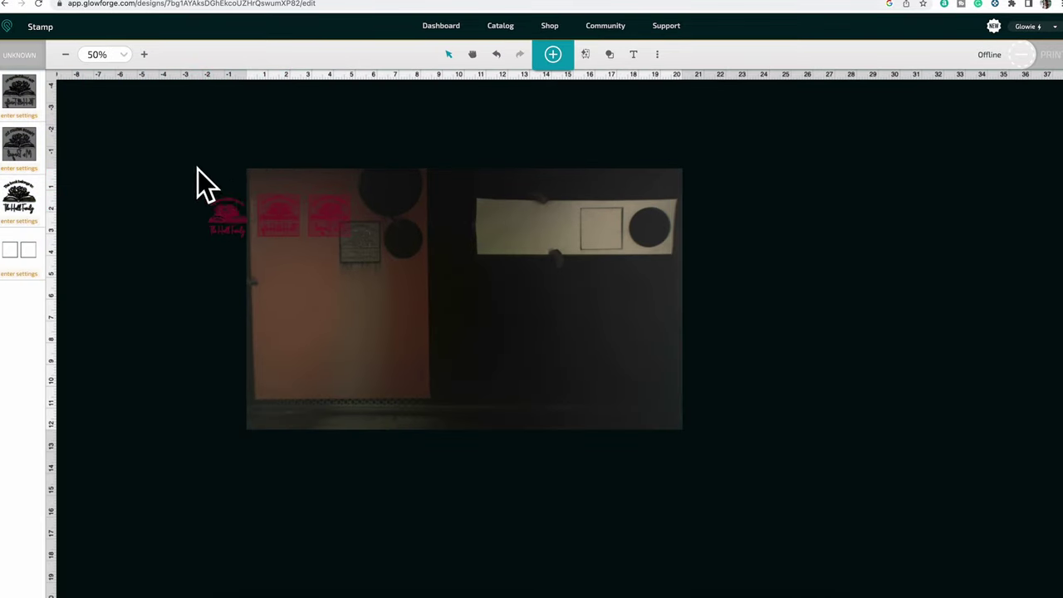
Step: Delete the two extra stamp images and place the remaining 1.9 × 1.9 in stamp at the bed's top-left
left_click_drag(198, 170, 292, 270)
key("Delete")
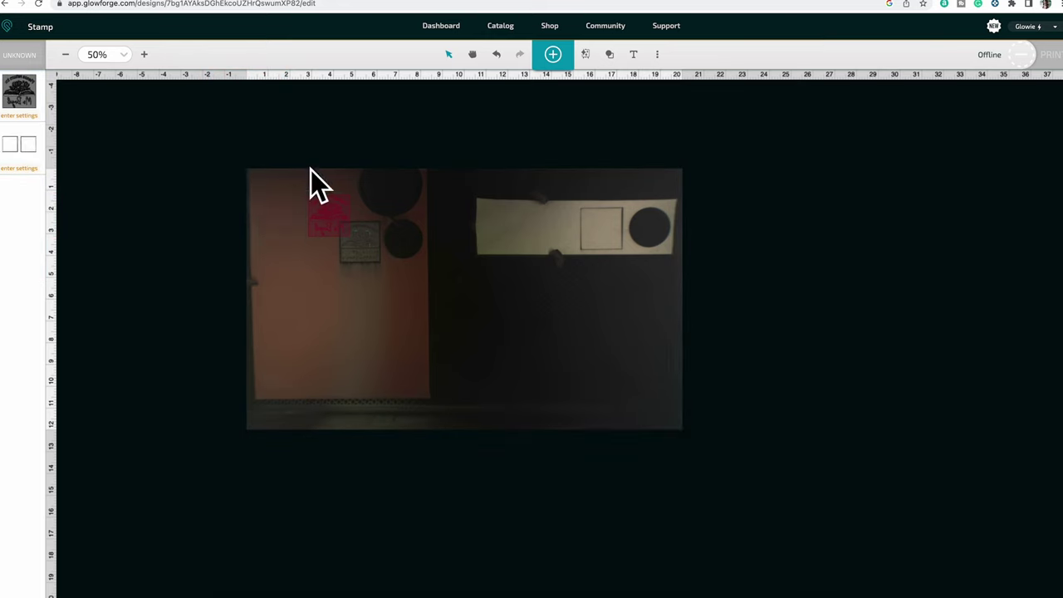
left_click(311, 214)
left_click_drag(311, 214, 273, 204)
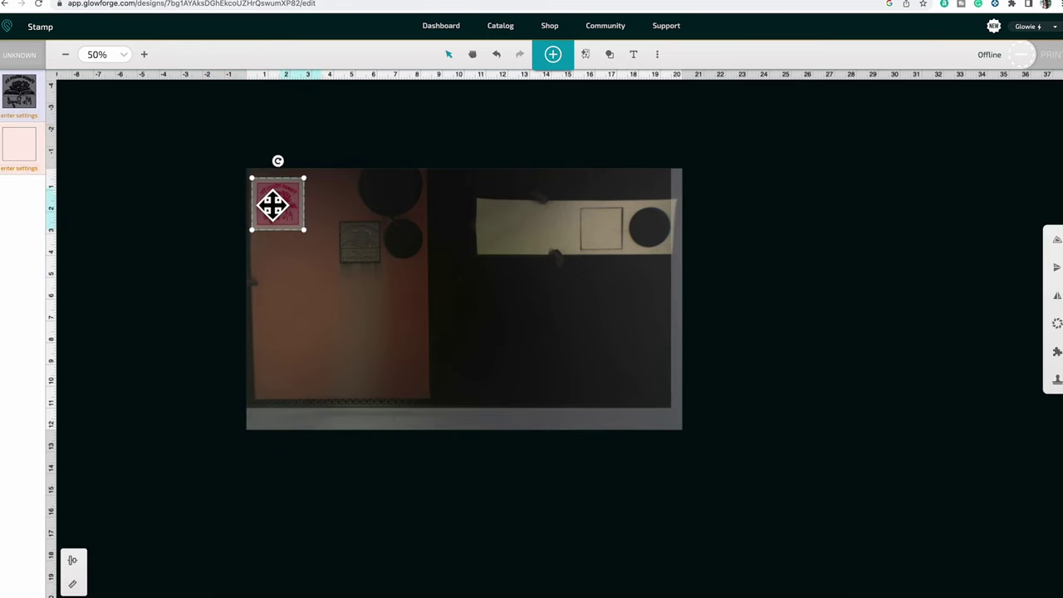
scroll(274, 204, "up", 5)
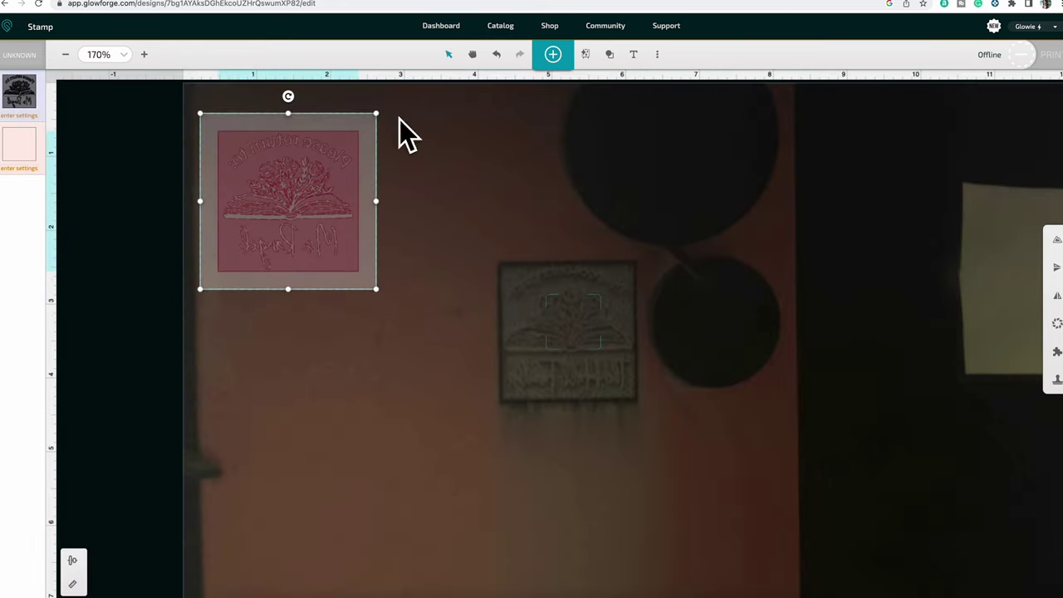
left_click(70, 584)
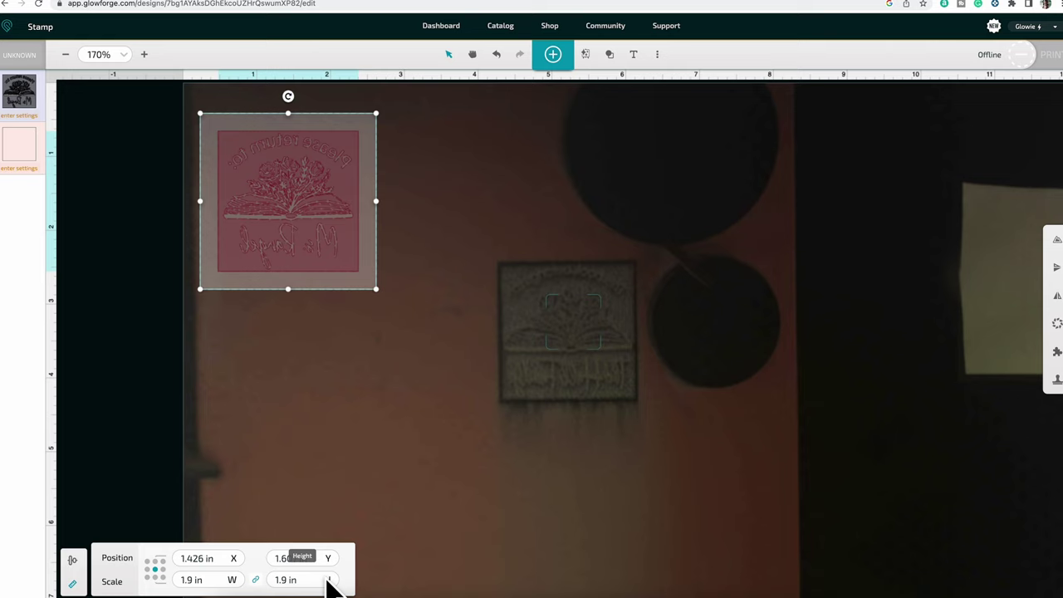
left_click(400, 421)
scroll(400, 420, "up", 5)
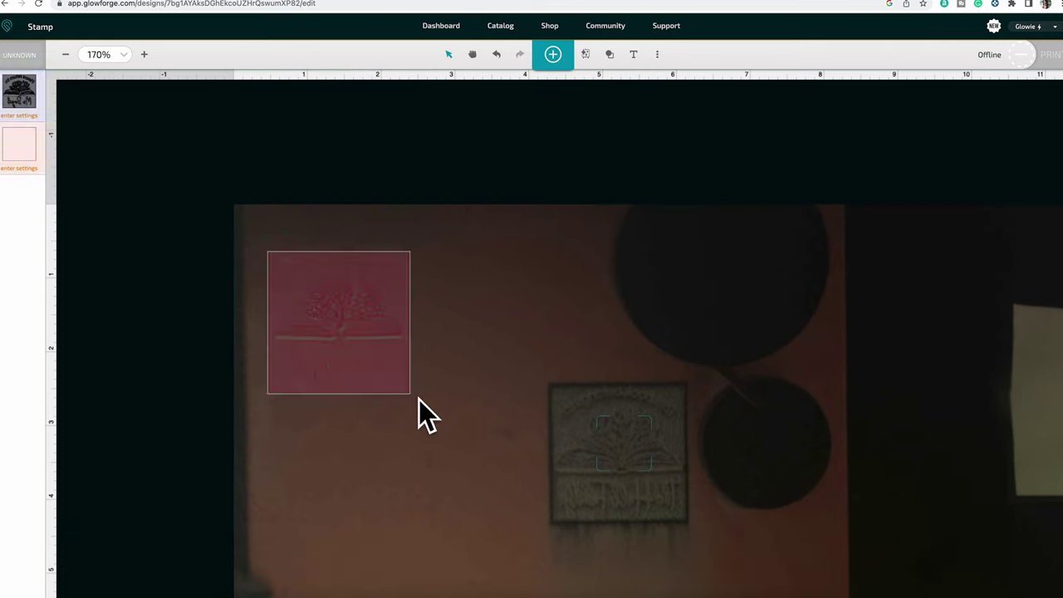
Step: Select the 1.9 in stamp design on the refreshed bed image with the orange sheet
left_click_drag(433, 413, 218, 198)
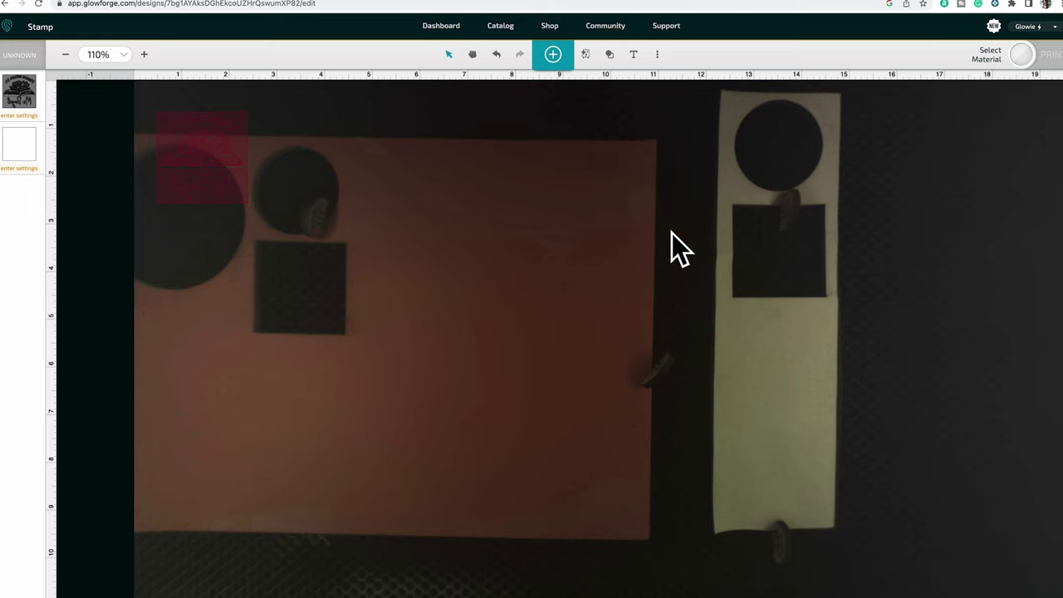
left_click(212, 151)
Step: Move the stamp onto the orange sheet and place a 1.9 in square on the paper strip
left_click_drag(195, 138, 409, 179)
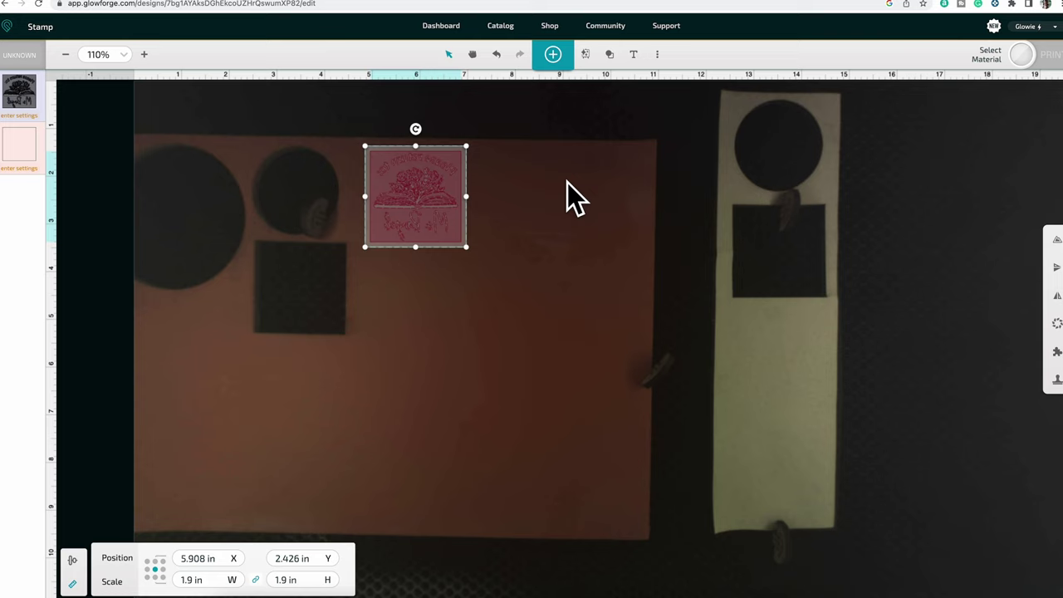
left_click(609, 56)
left_click(586, 78)
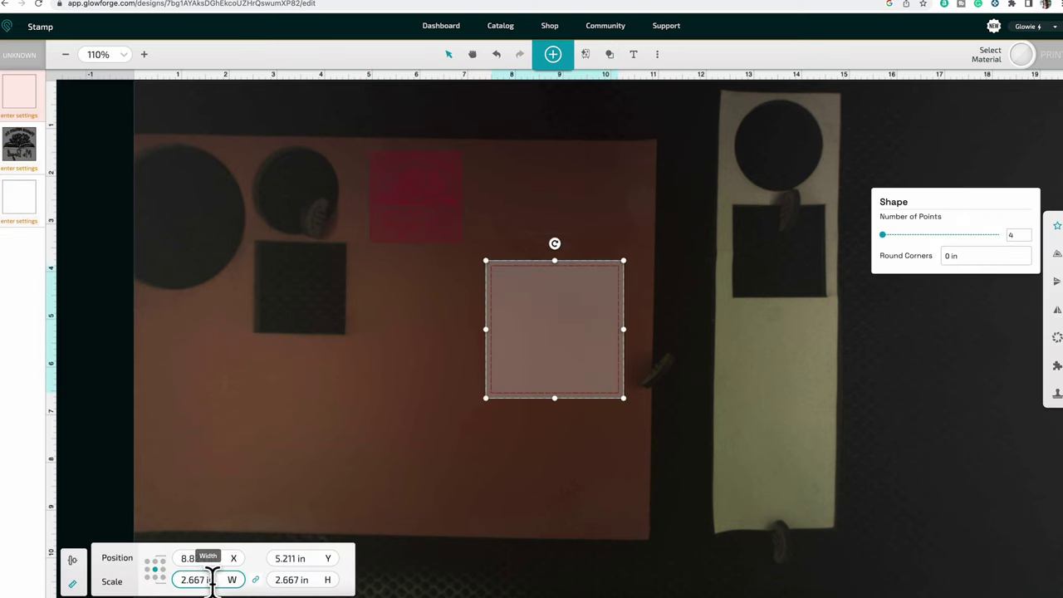
left_click_drag(212, 580, 170, 580)
type("1.9")
key("Return")
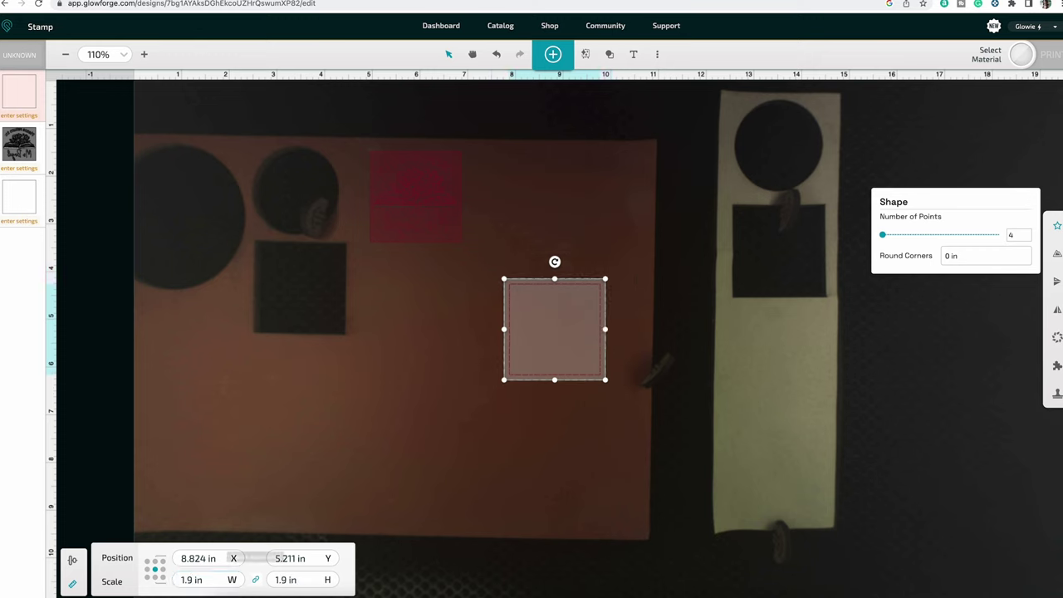
left_click(224, 487)
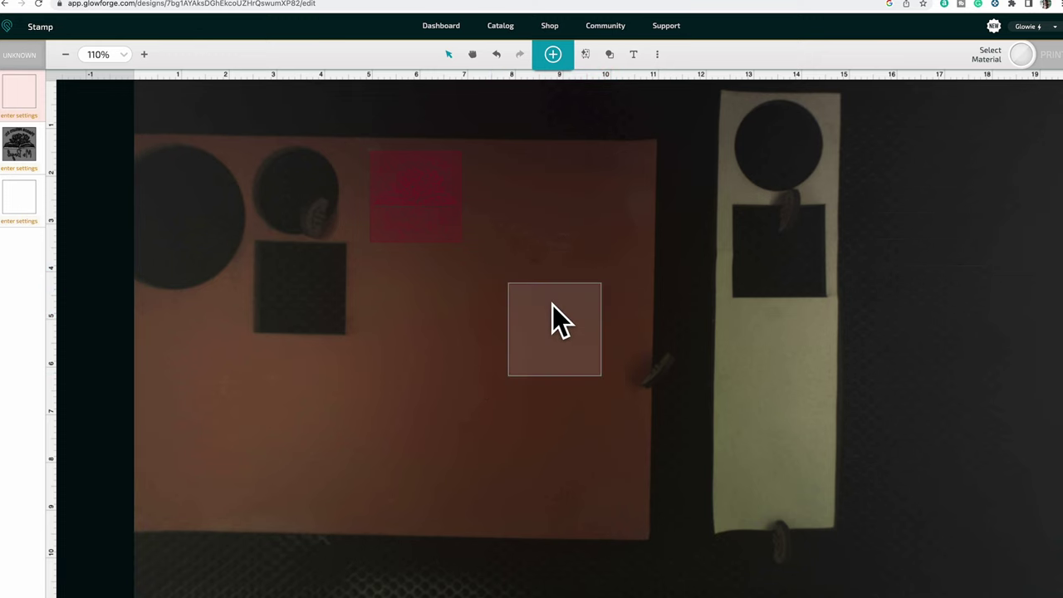
left_click_drag(552, 305, 784, 328)
Step: Set the focus height on the material with Set Focus
left_click(611, 132)
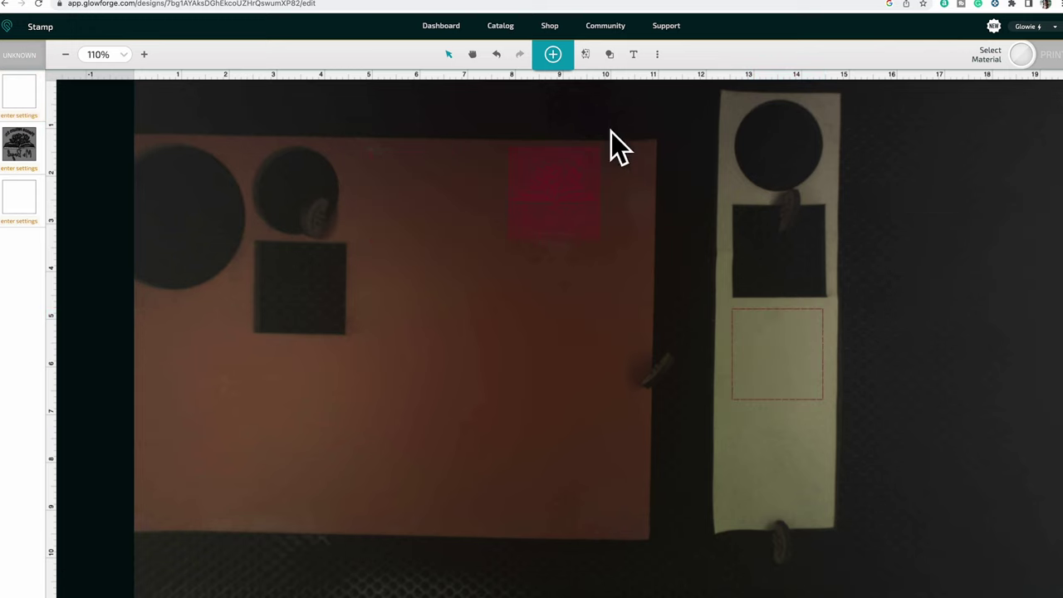
left_click(658, 64)
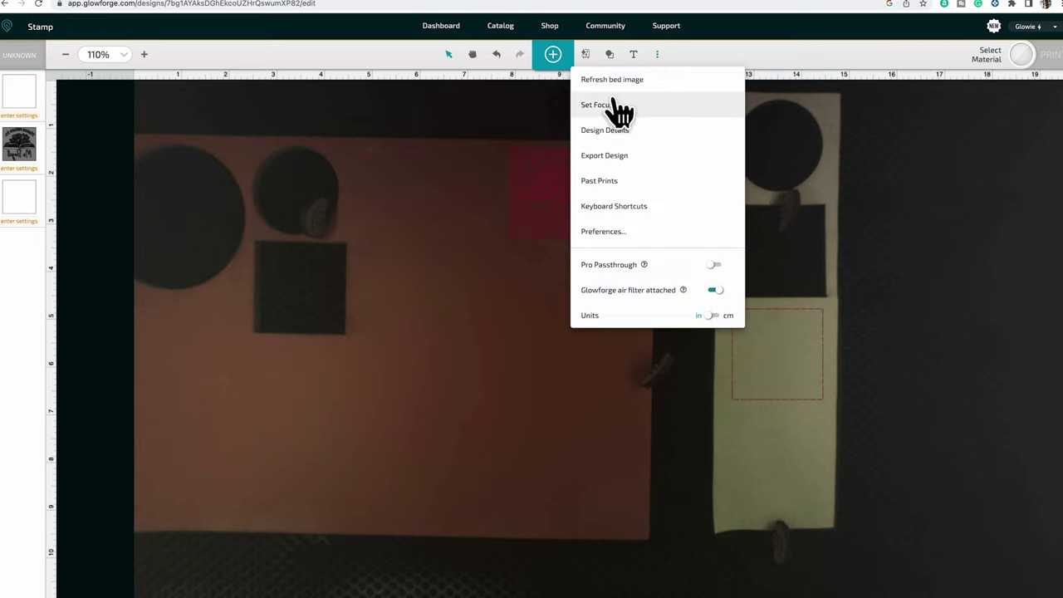
left_click(434, 195)
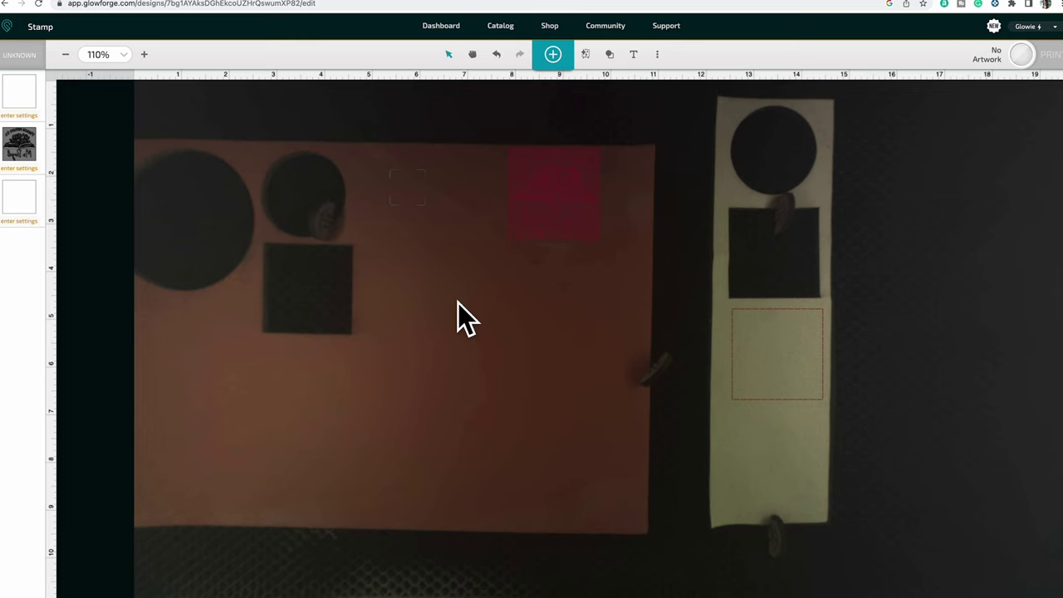
Step: Move the stamp artwork left to about X 5.75 in, Y 2.55 in
left_click(564, 183)
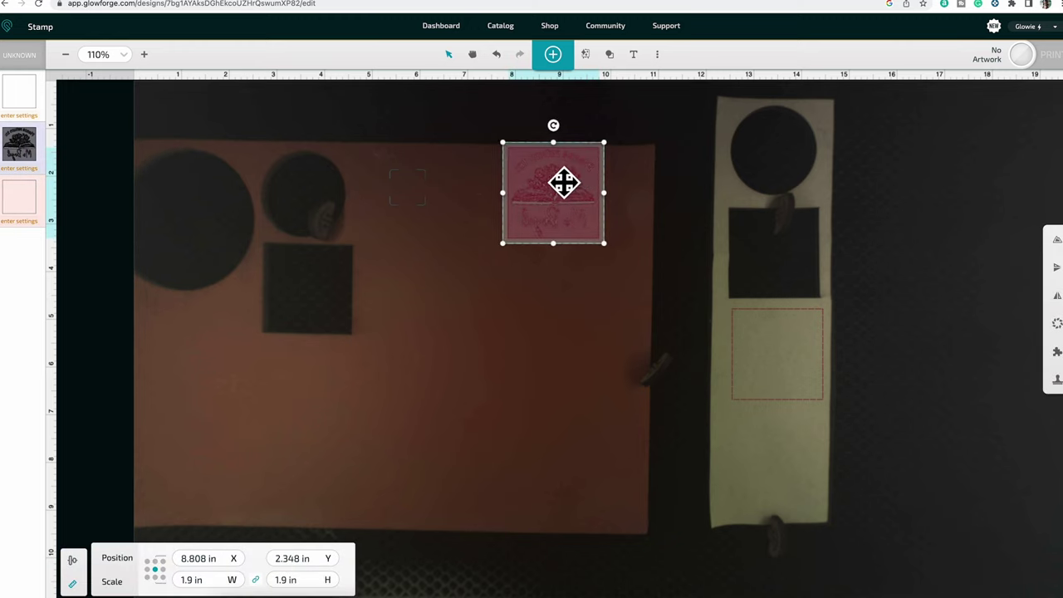
left_click_drag(562, 183, 426, 191)
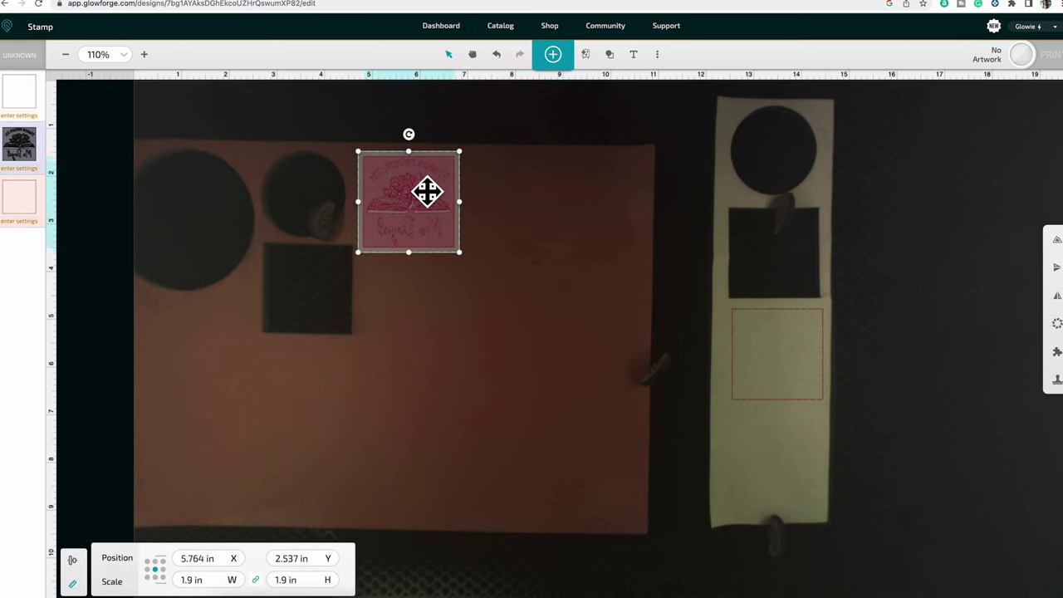
left_click(497, 330)
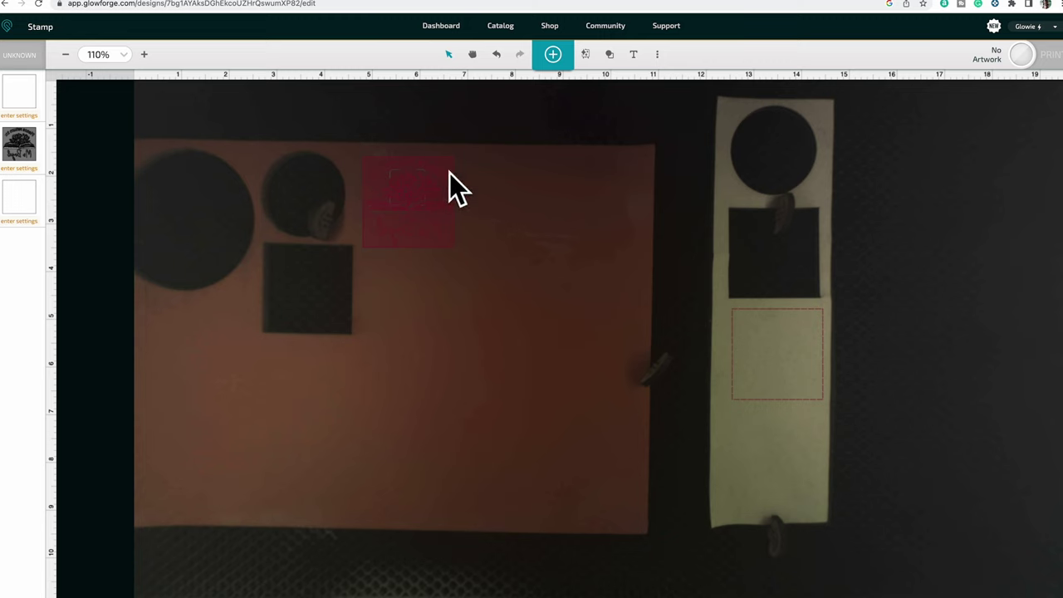
left_click(414, 205)
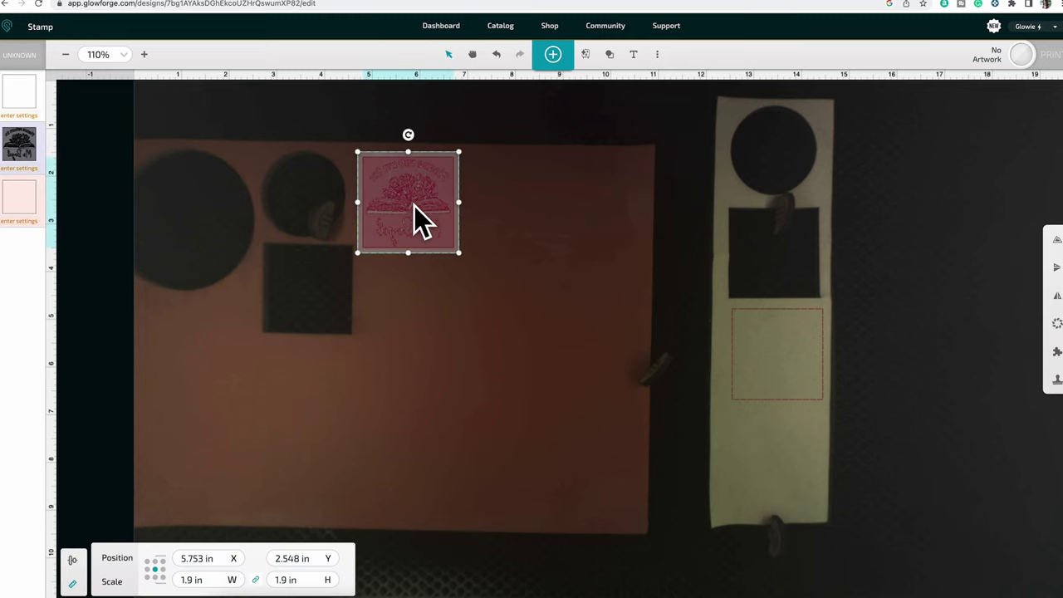
left_click(508, 235)
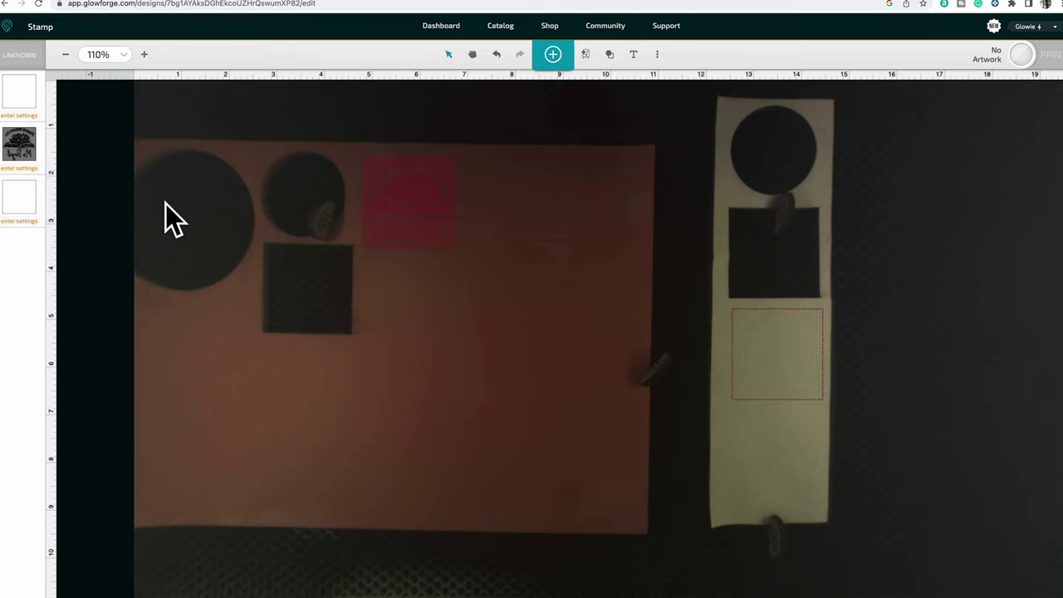
Step: Apply the Stamp Settings engrave preset (speed 310, power 90, 450 LPI, 1 pass) to the stamp
left_click(20, 148)
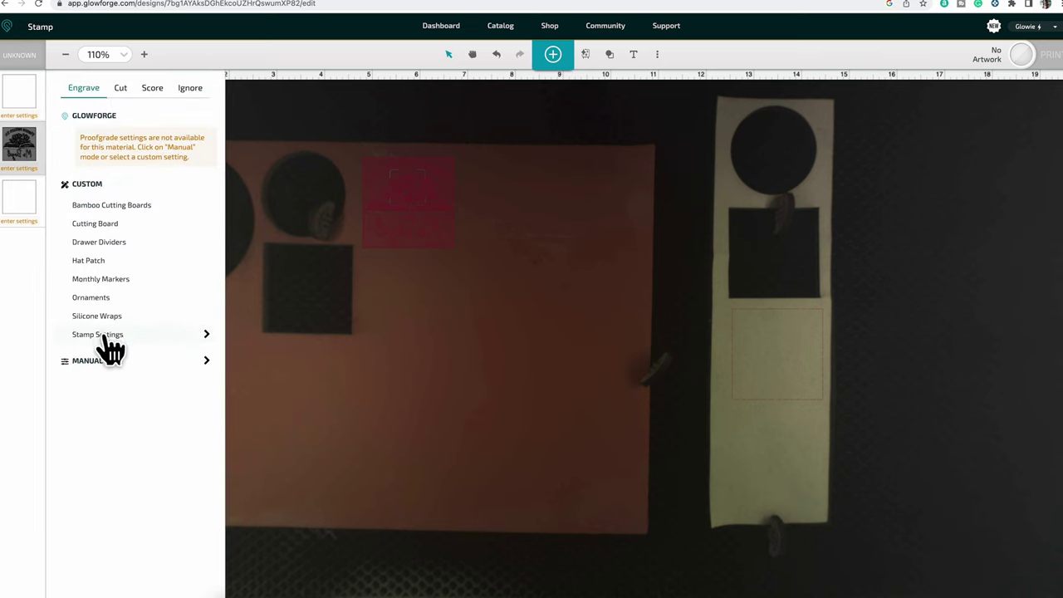
left_click(208, 335)
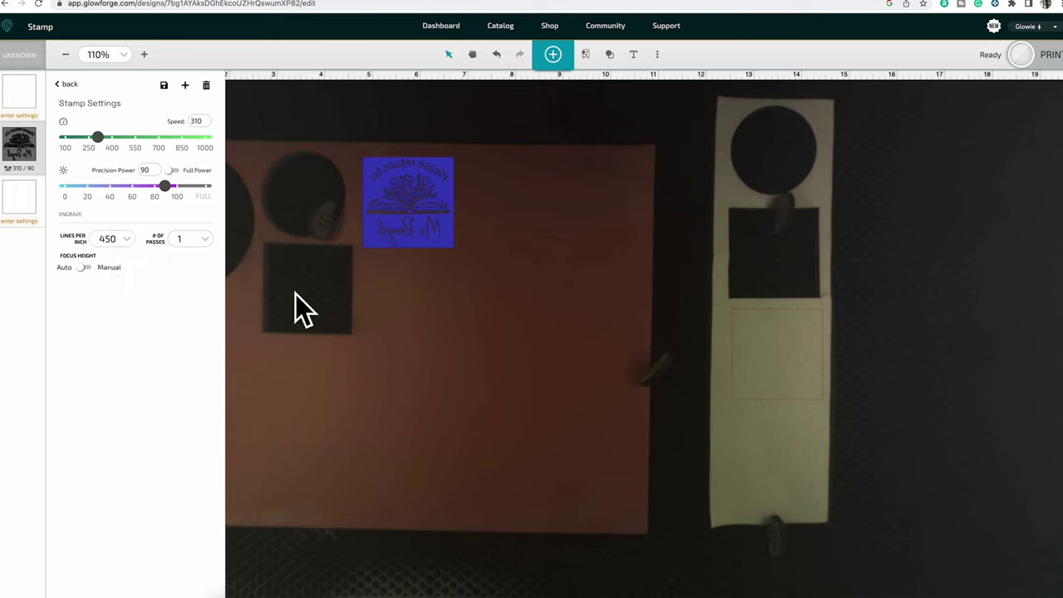
left_click(421, 289)
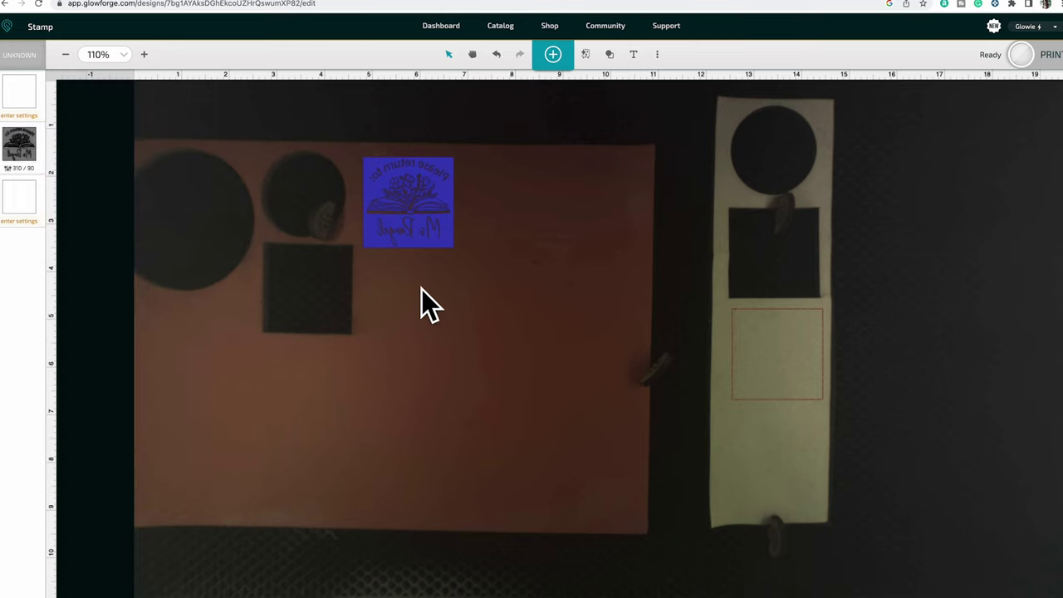
left_click(19, 202)
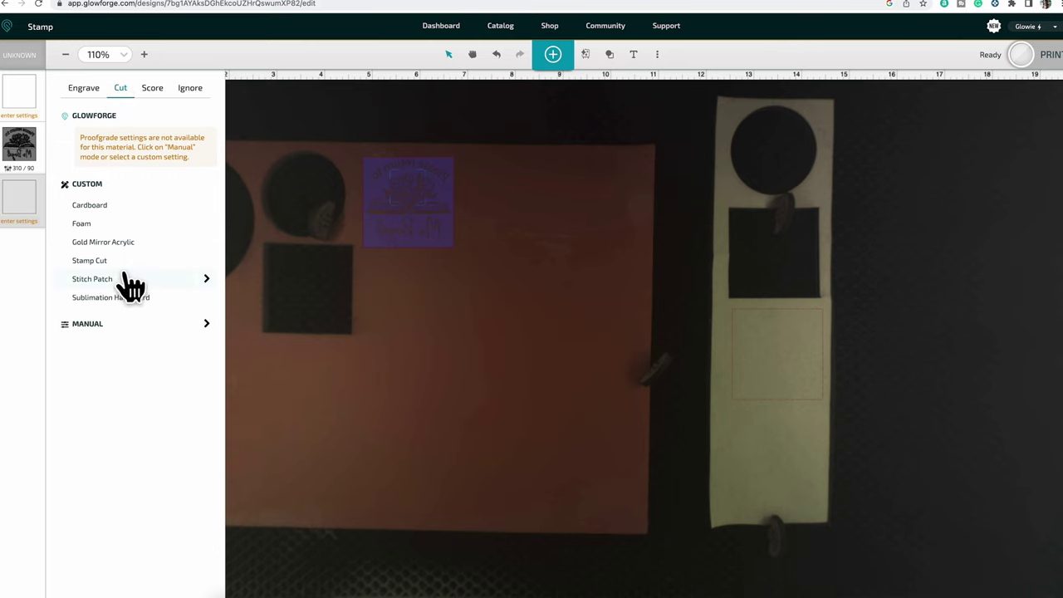
Step: Give the stamp outline the Stamp Cut preset (130, full power) and the square the Foam preset (275, power 80)
left_click(205, 261)
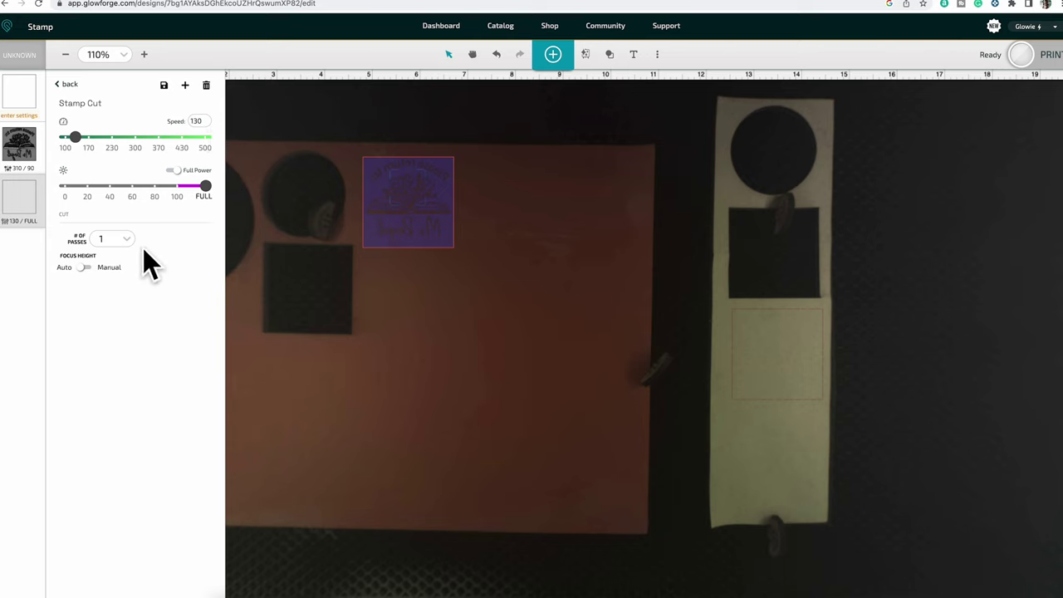
left_click(361, 273)
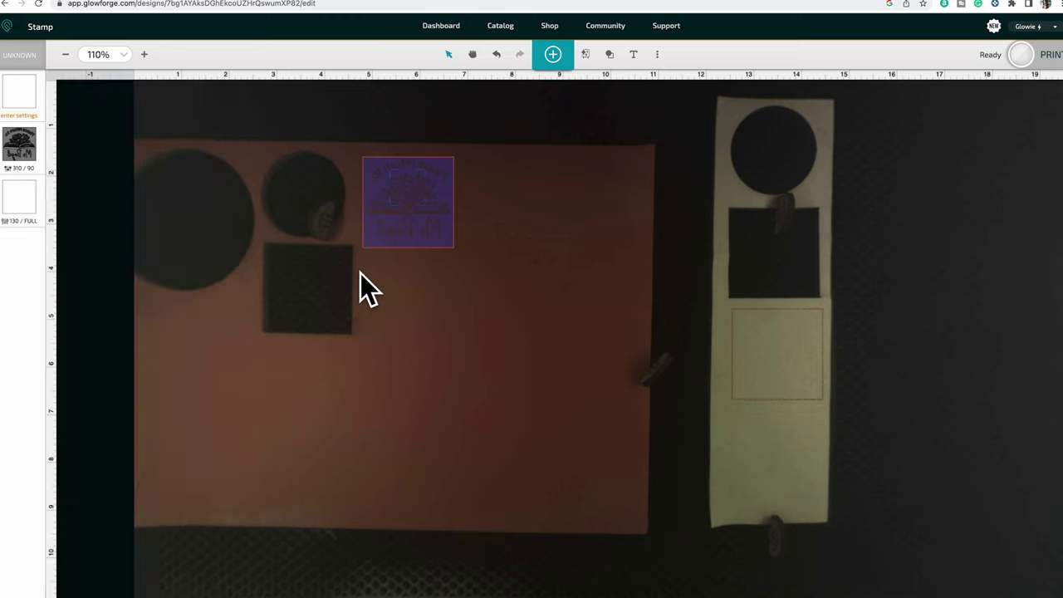
left_click(23, 125)
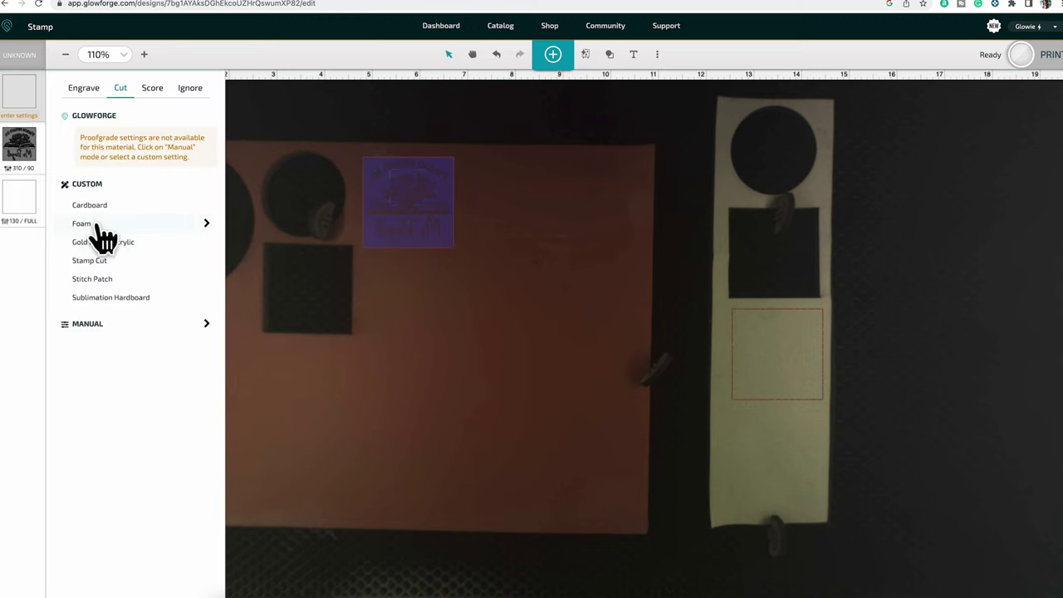
left_click(205, 224)
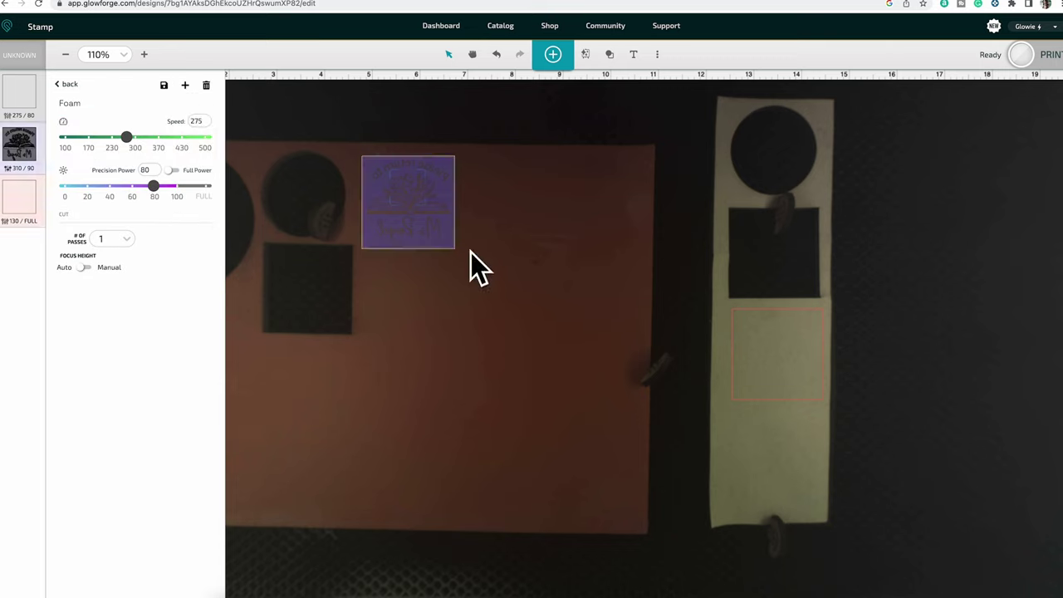
left_click(495, 253)
left_click(757, 348)
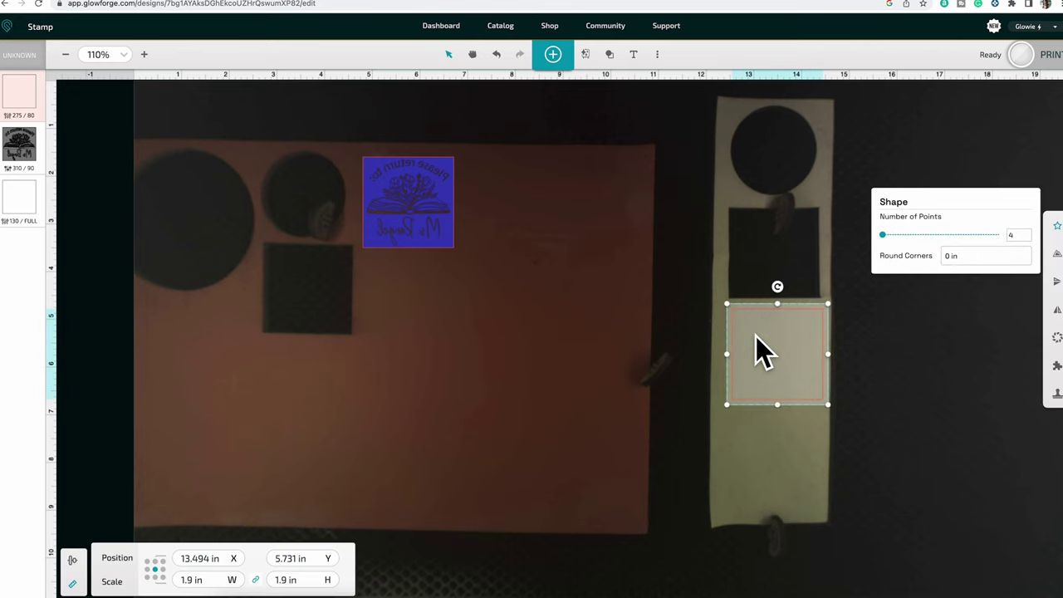
left_click(451, 298)
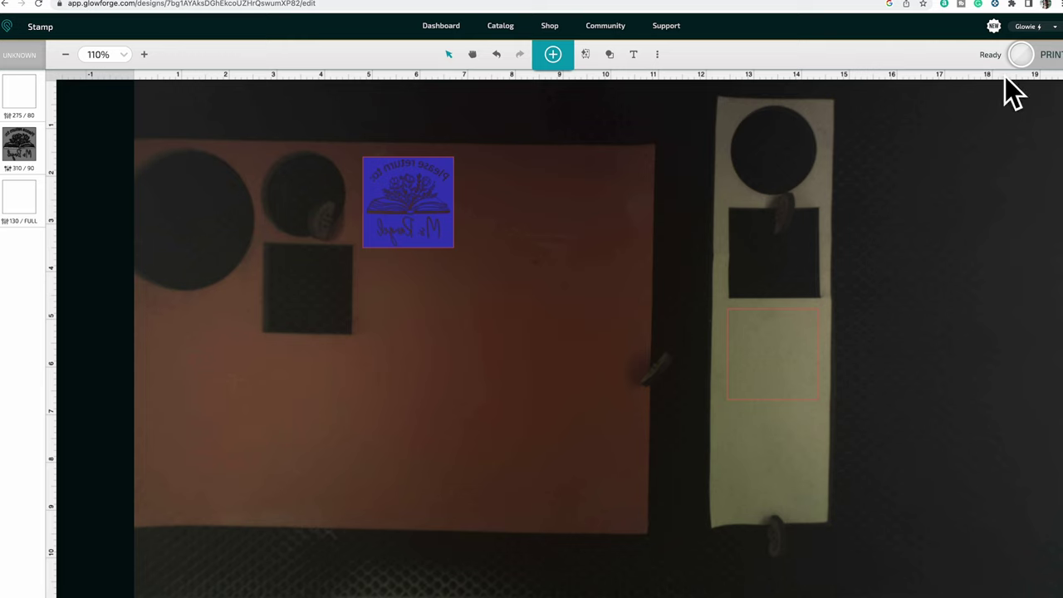
Step: Send the stamp design to print, then add a text object to a new design
left_click(1023, 56)
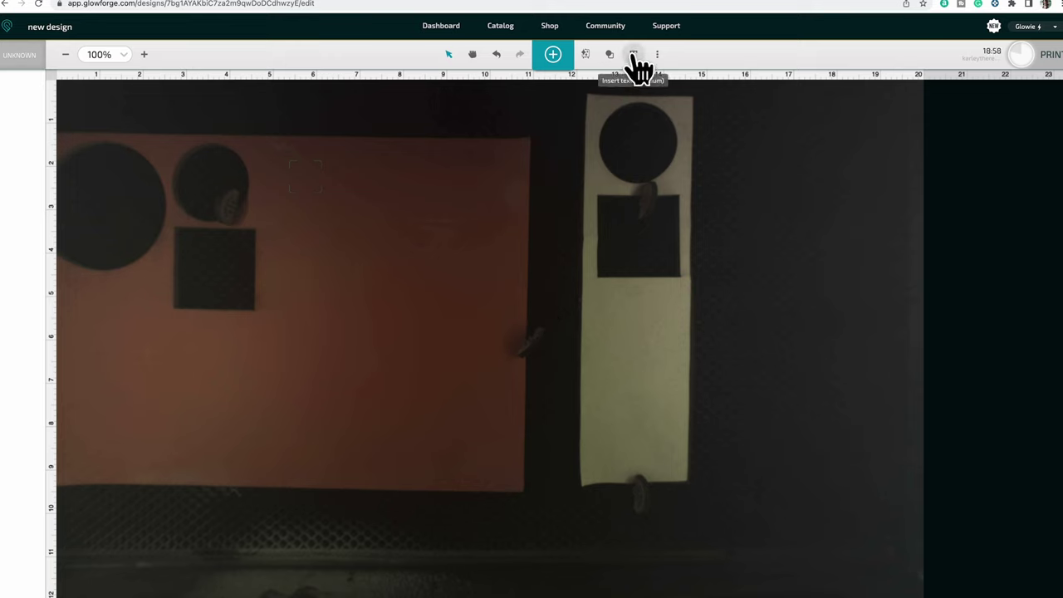
left_click(634, 55)
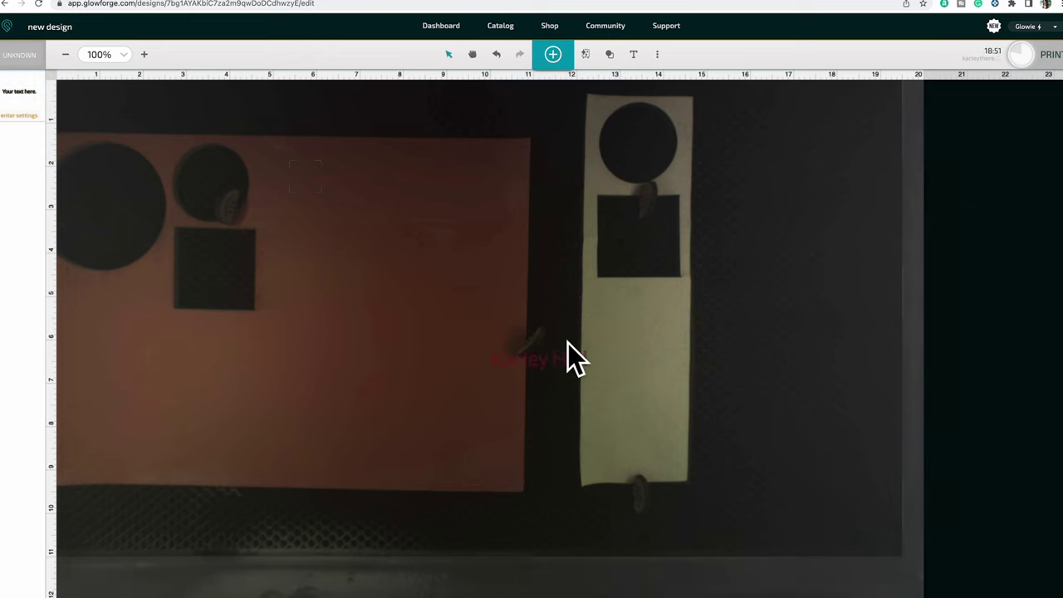
Step: Move the name text onto the orange sheet and make it a mirrored stamp with a 0.25 in padded edge
left_click(540, 357)
left_click_drag(565, 359, 437, 270)
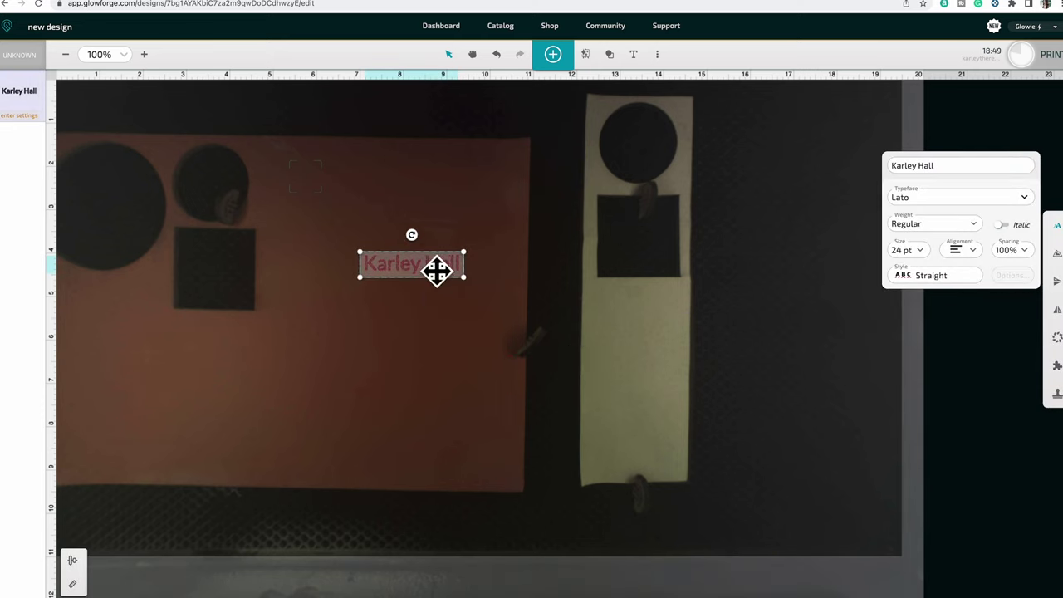
left_click(1055, 396)
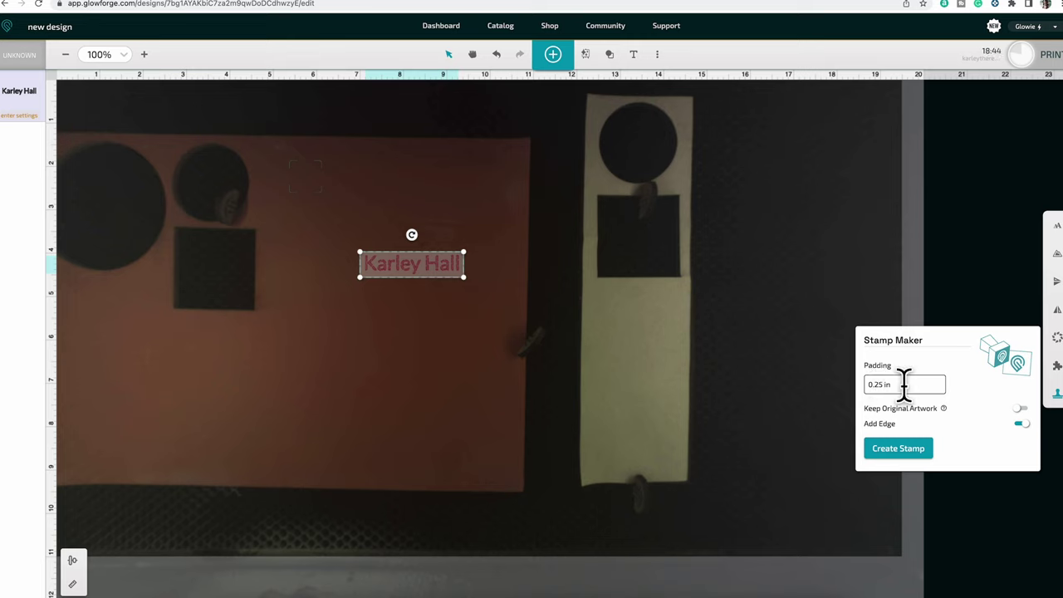
left_click(903, 453)
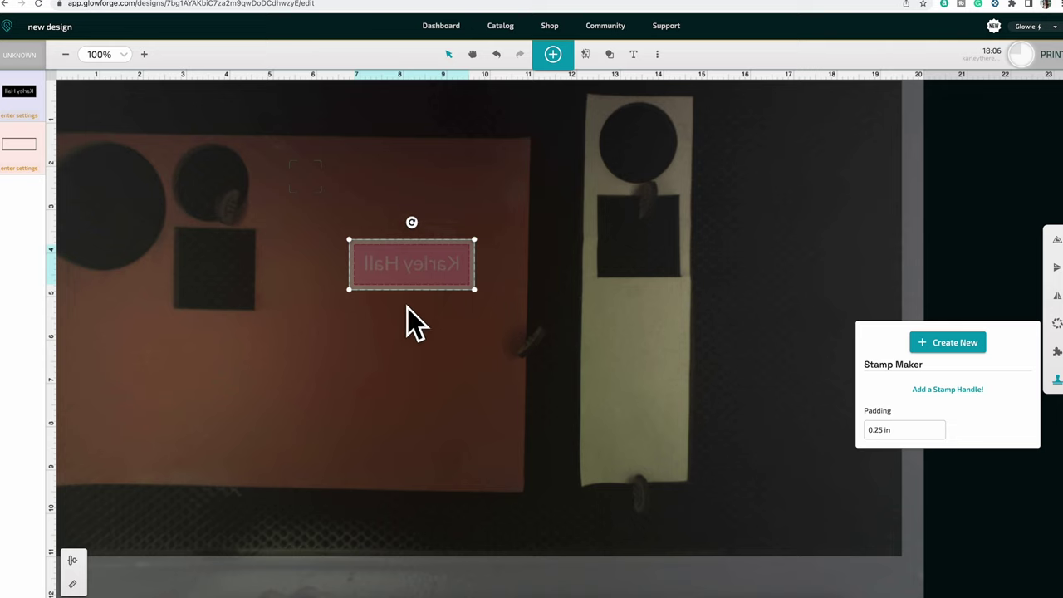
Step: Check the name text step's settings, then close the panel
left_click(12, 98)
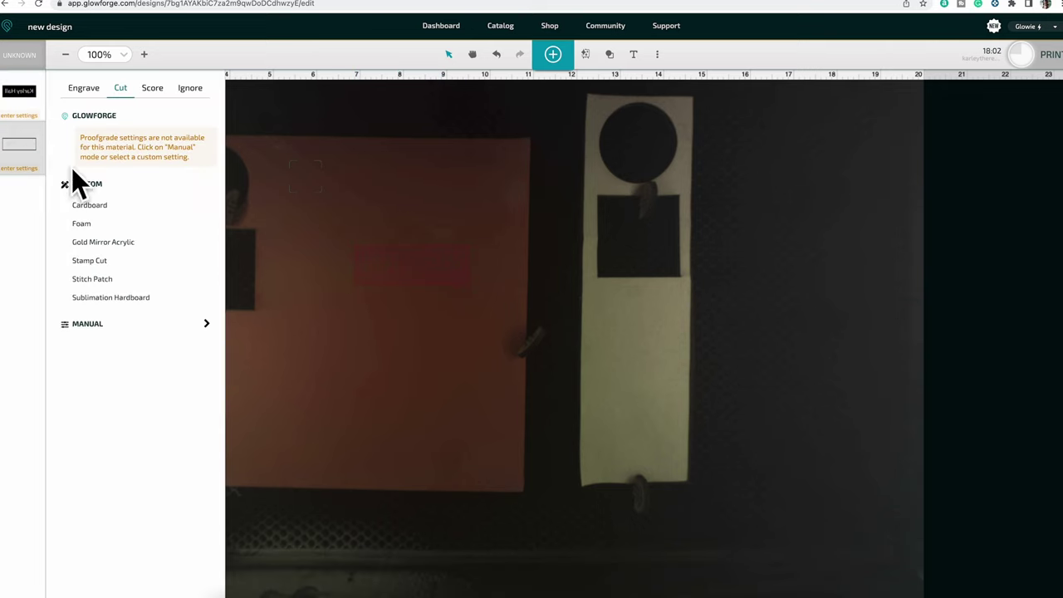
left_click(333, 203)
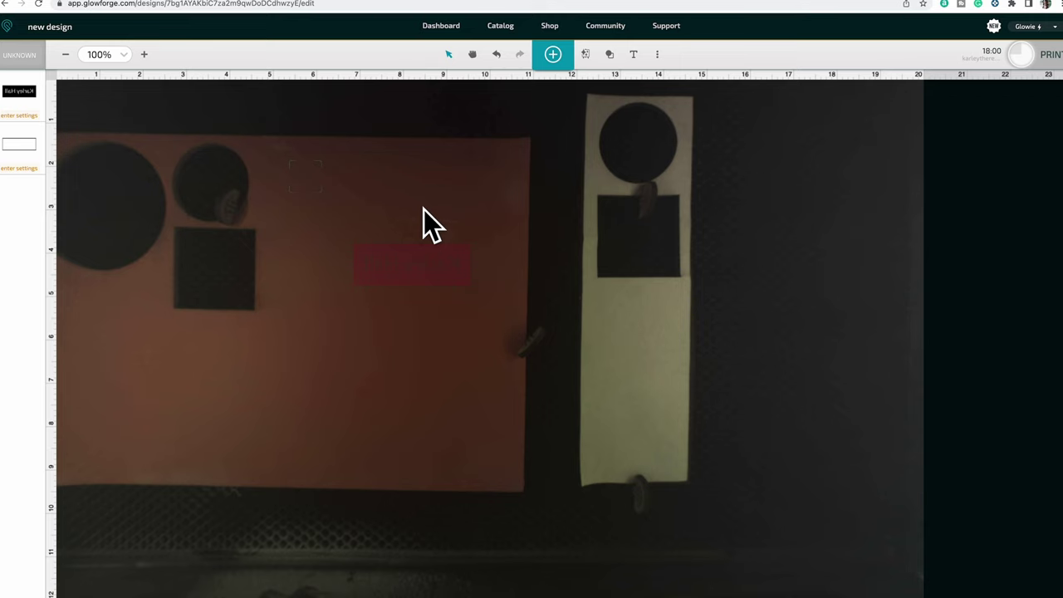